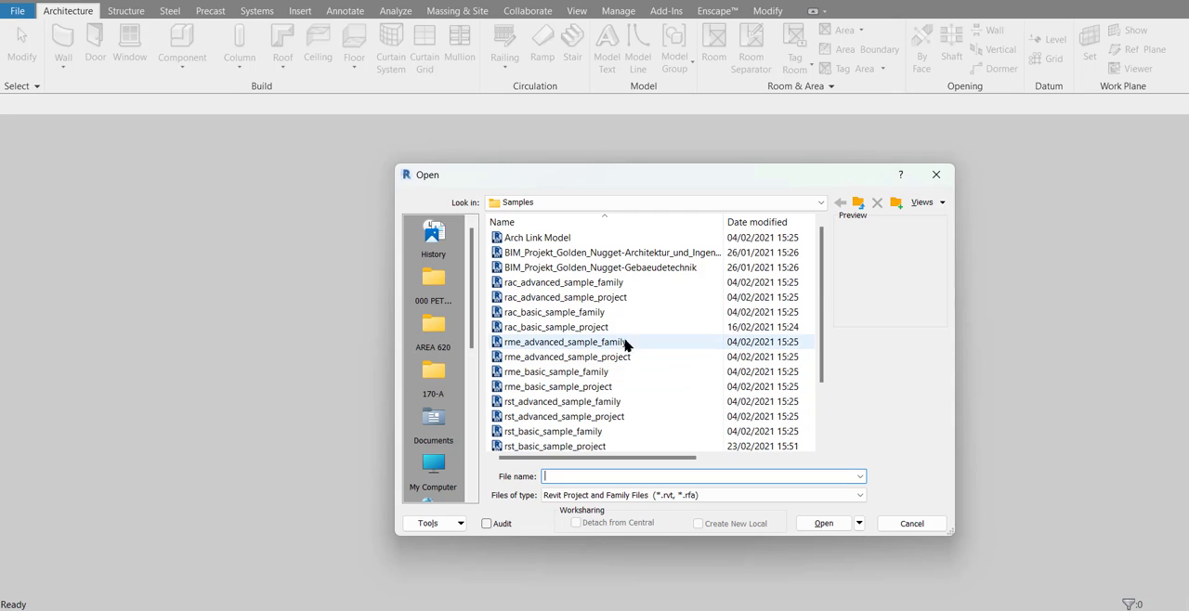
Open the rme_advanced_sample_project file from the Samples folder and widen the project browser
scroll(586, 372, down, 2)
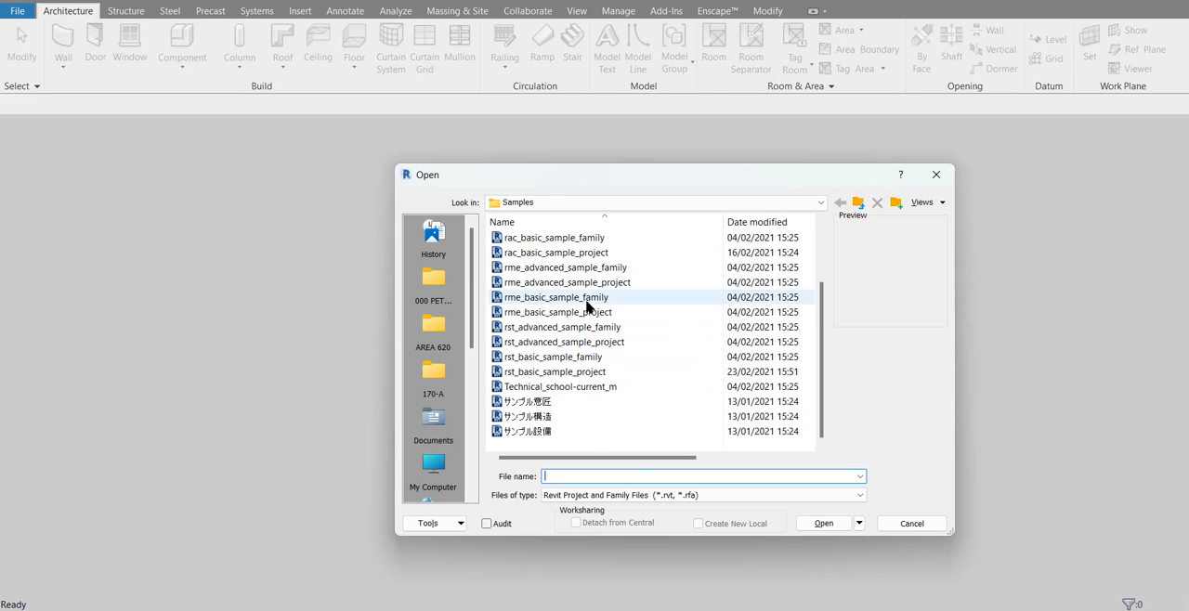
click(585, 298)
click(586, 313)
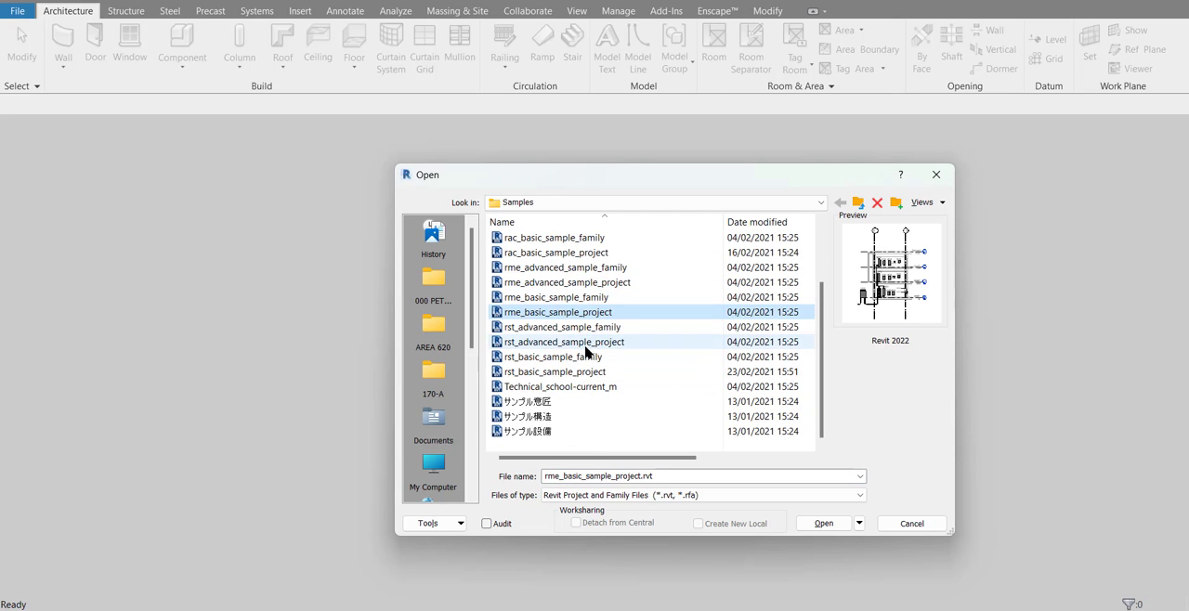
click(587, 286)
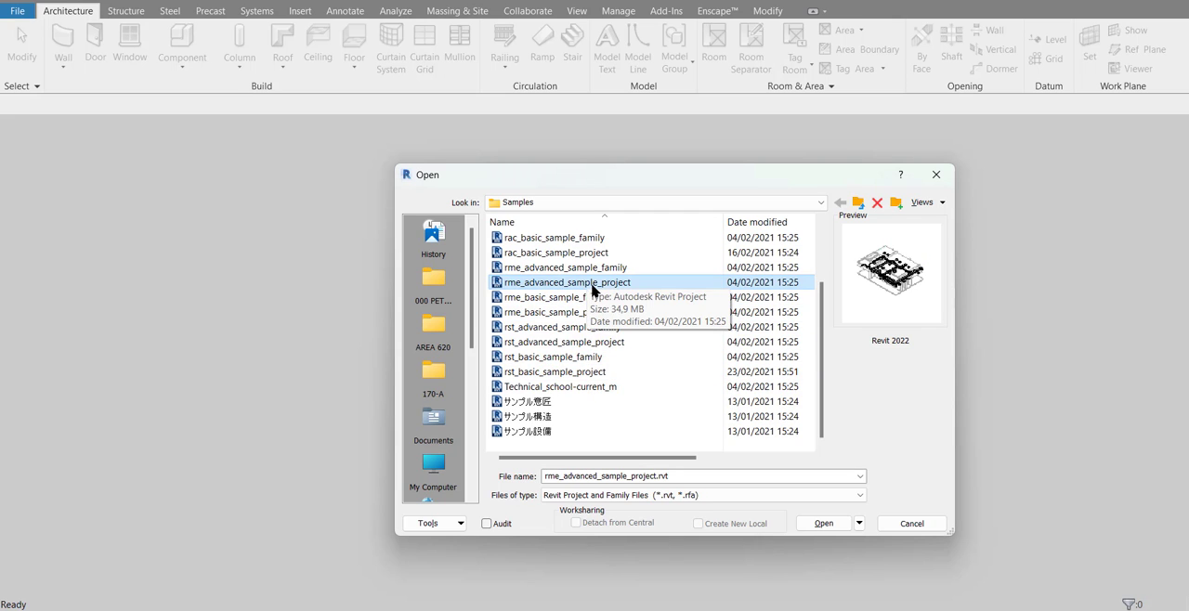
click(823, 524)
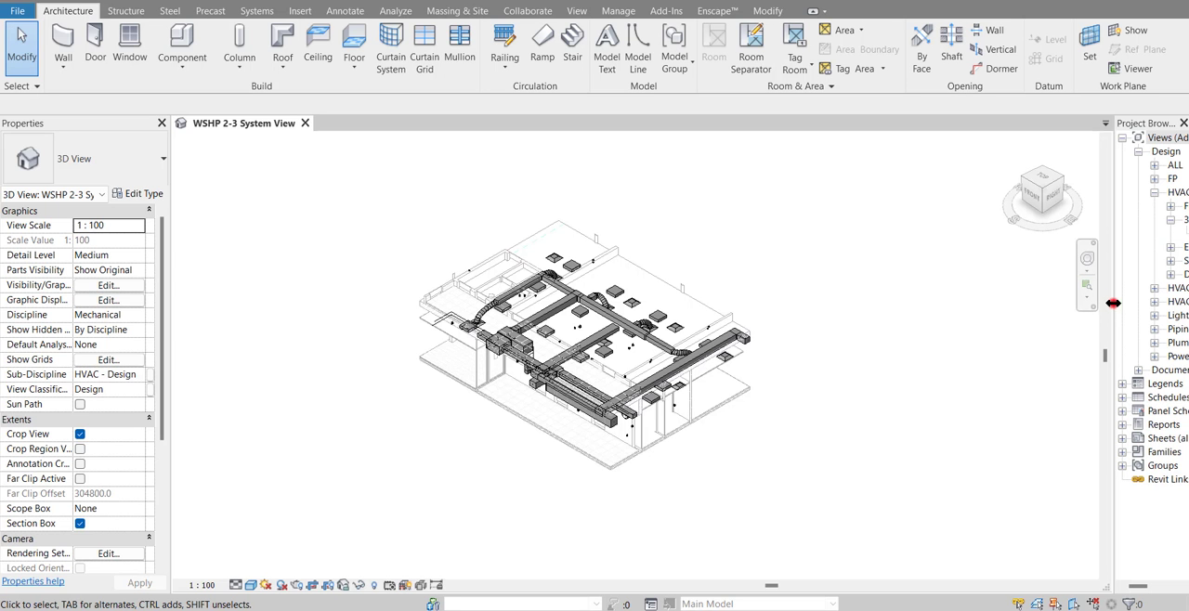
drag(1105, 309, 1038, 341)
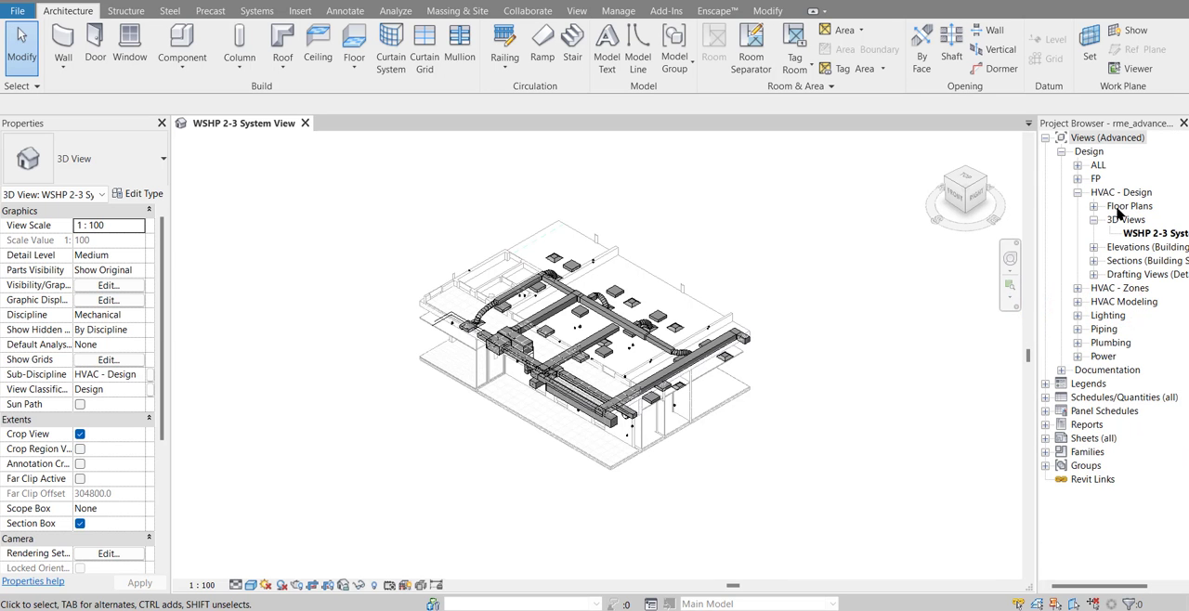
Select the 300x300 rectangular duct of the upper branch in the 3D view and check its system type
scroll(1096, 339, down, 1)
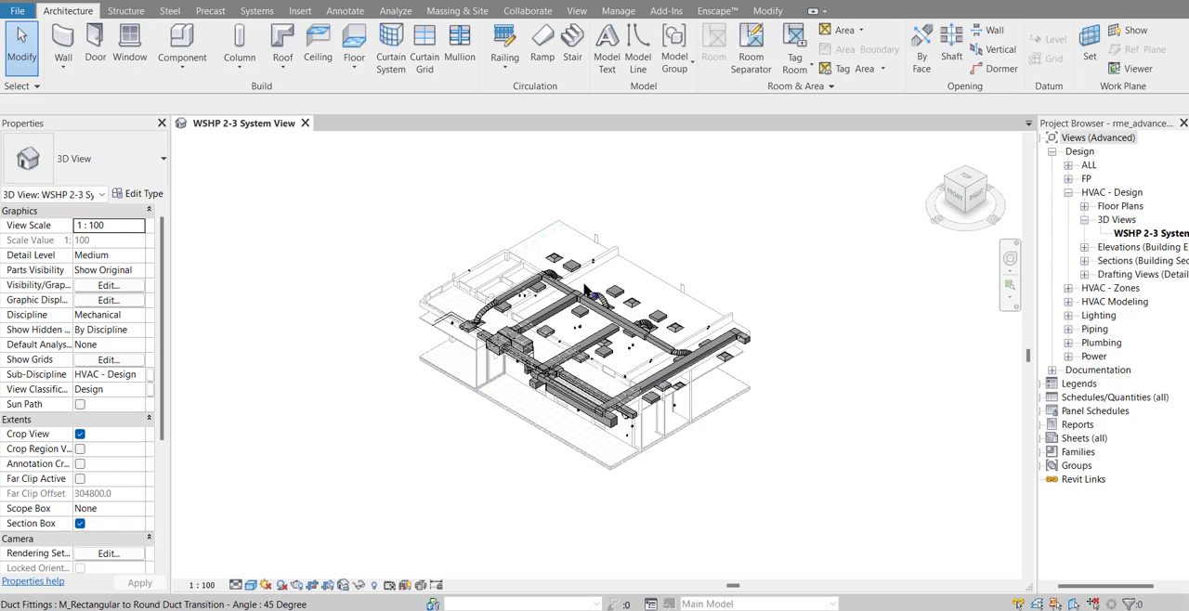
middle_drag(777, 258, 753, 263)
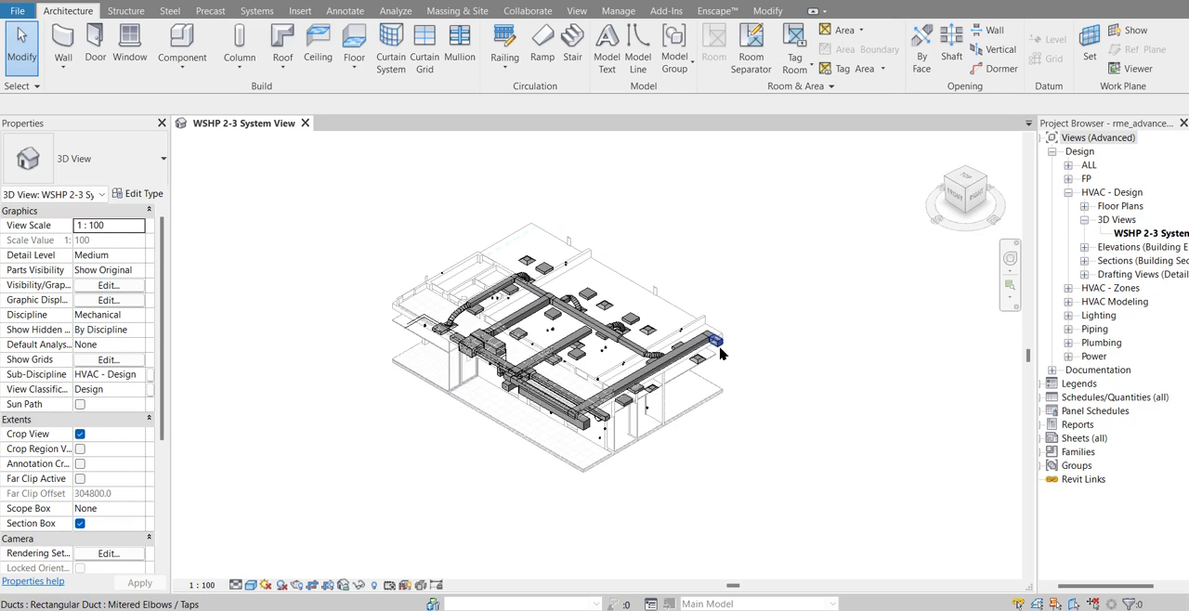
scroll(724, 348, up, 3)
middle_drag(736, 356, 798, 351)
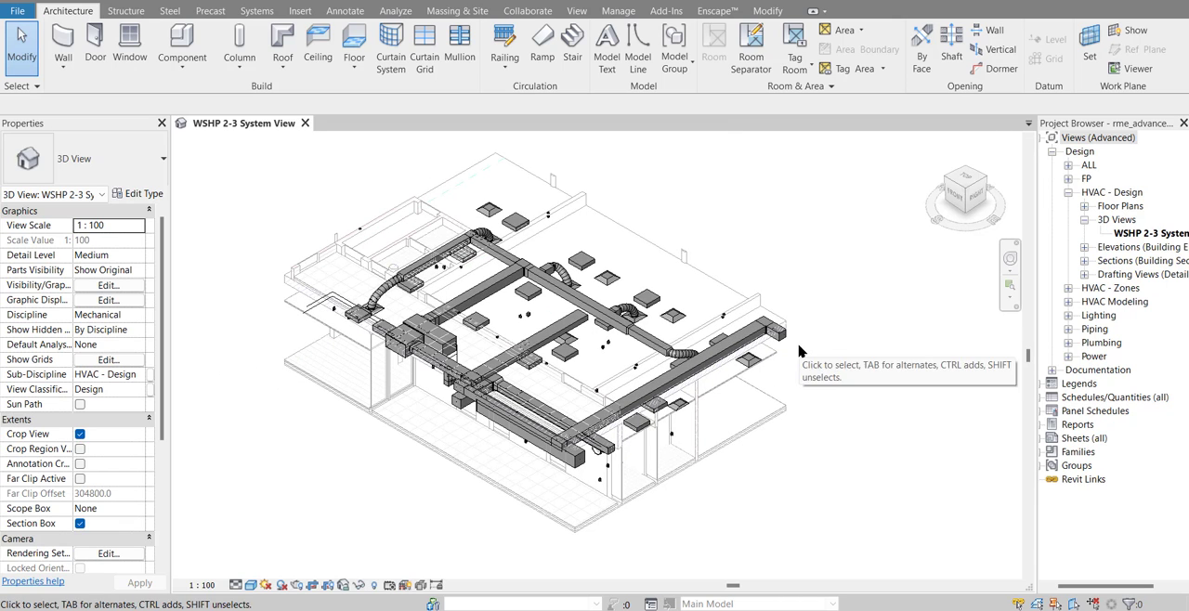
scroll(576, 432, up, 2)
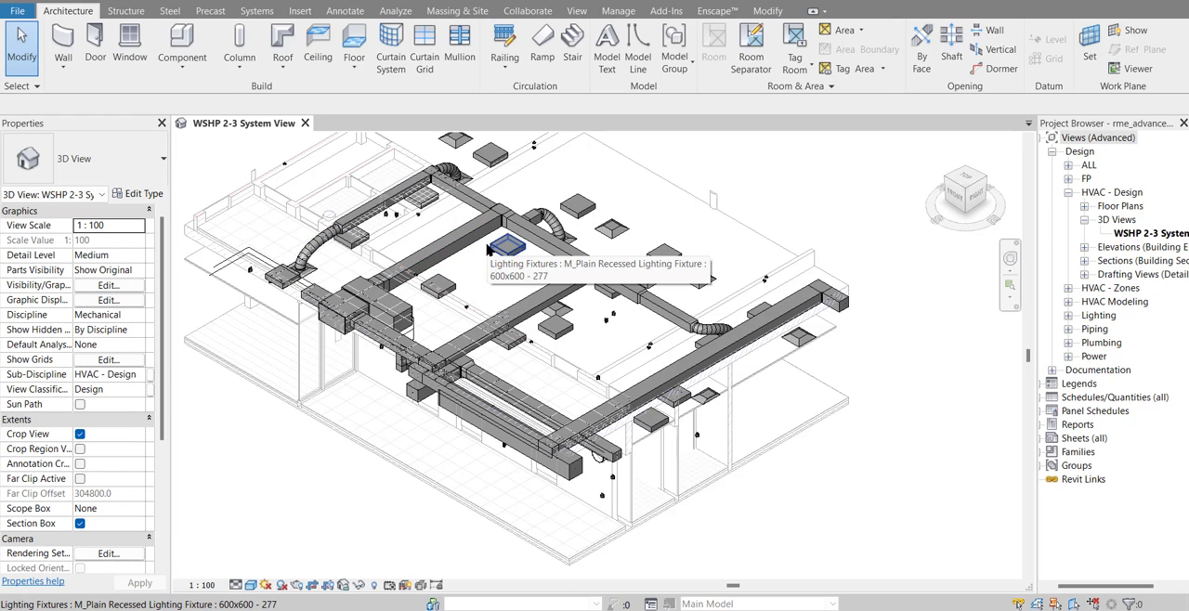
click(561, 258)
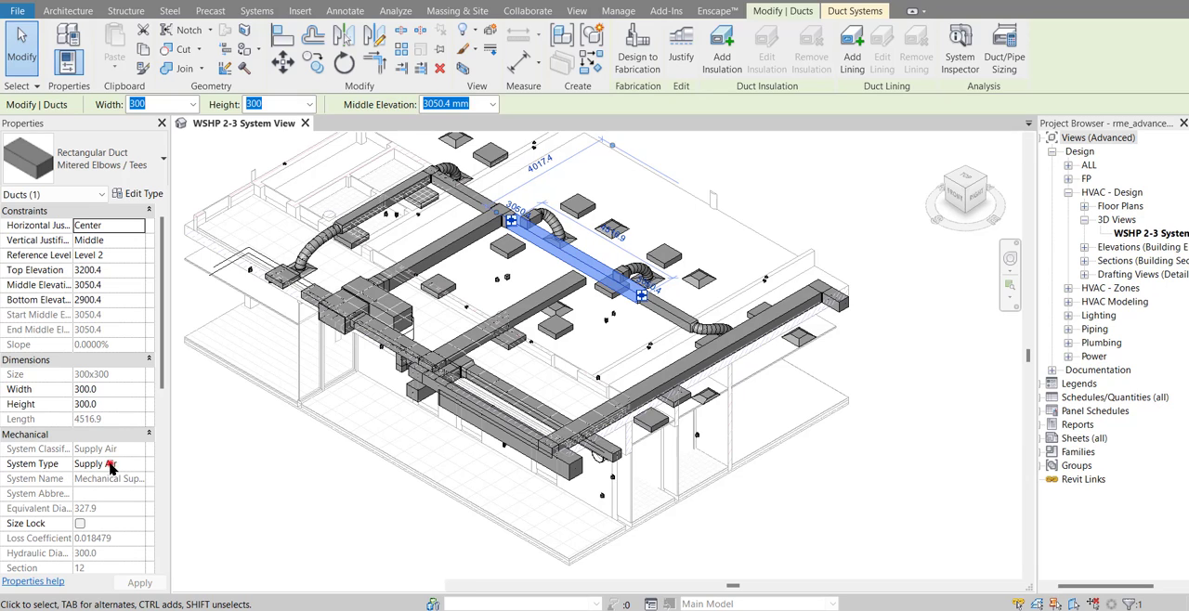
click(108, 464)
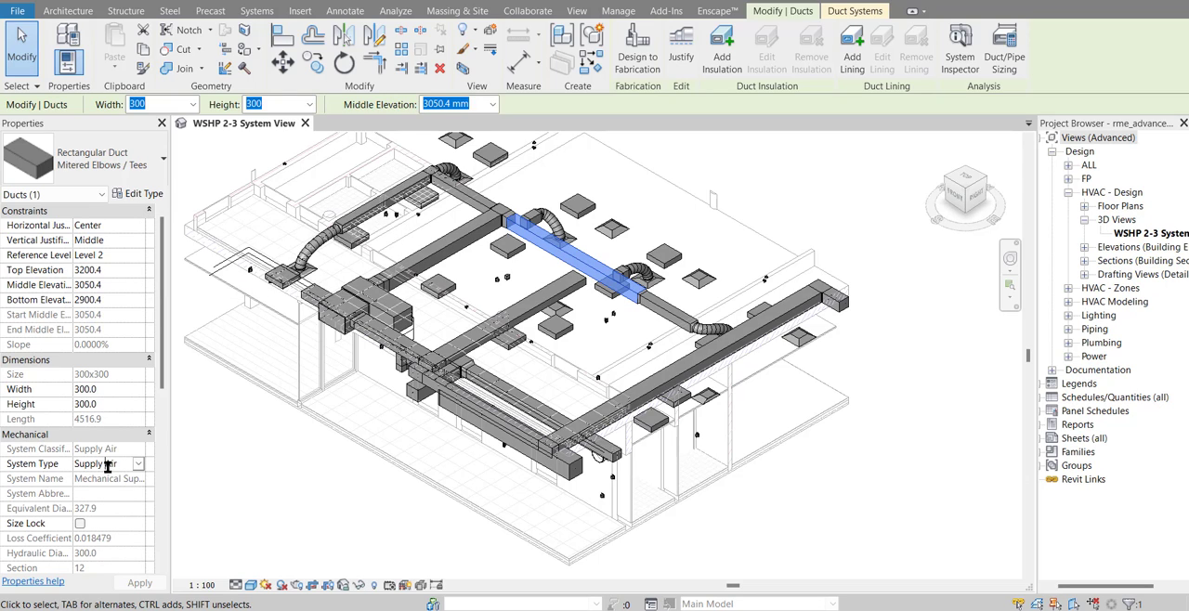
Open the type properties of the Supply Air duct system from the project's families and shrink the dialog
click(1044, 465)
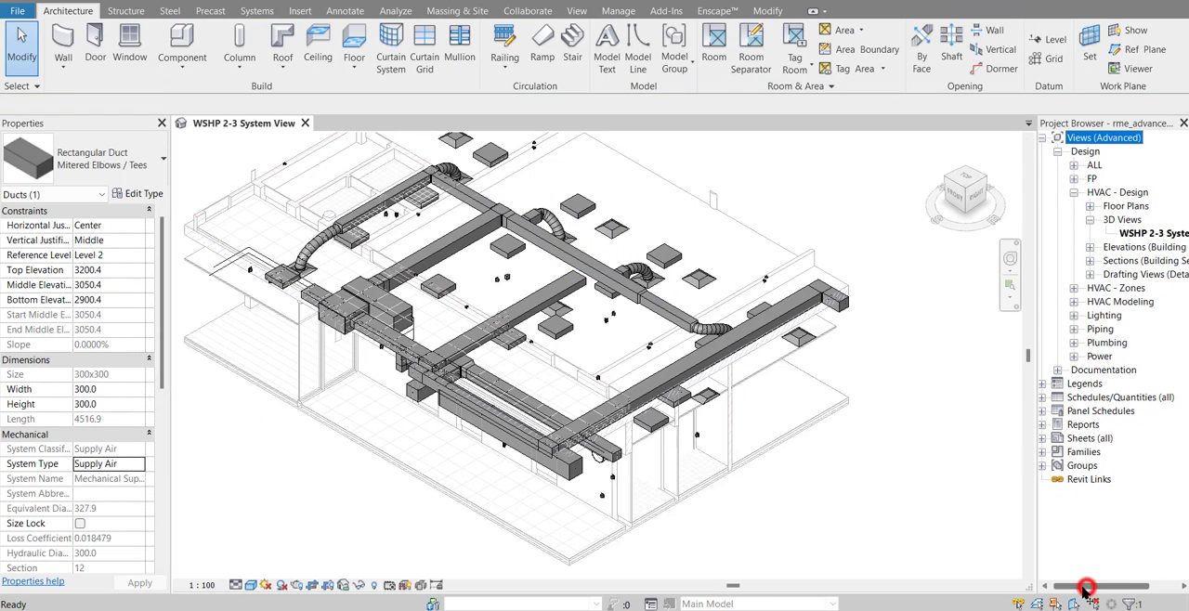
click(1046, 453)
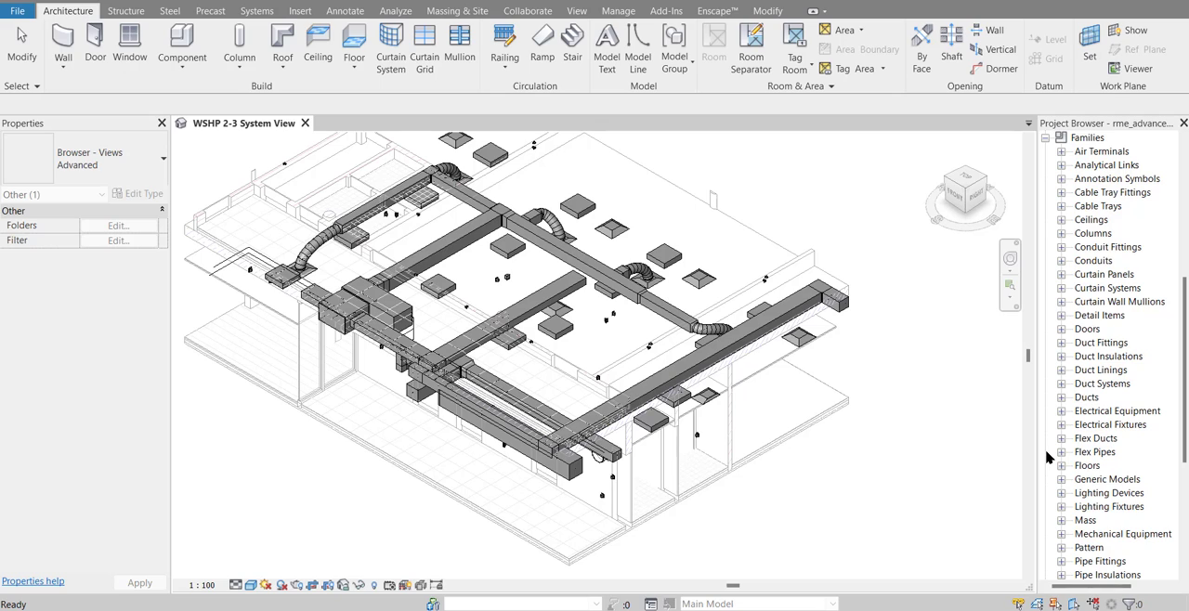
click(1062, 384)
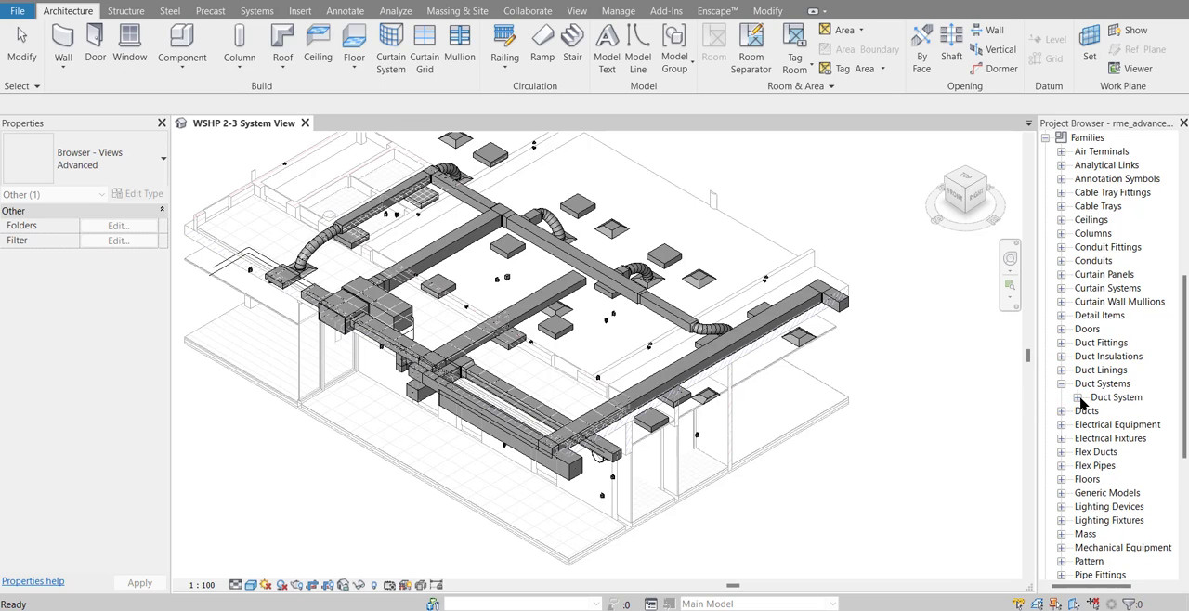
click(1077, 398)
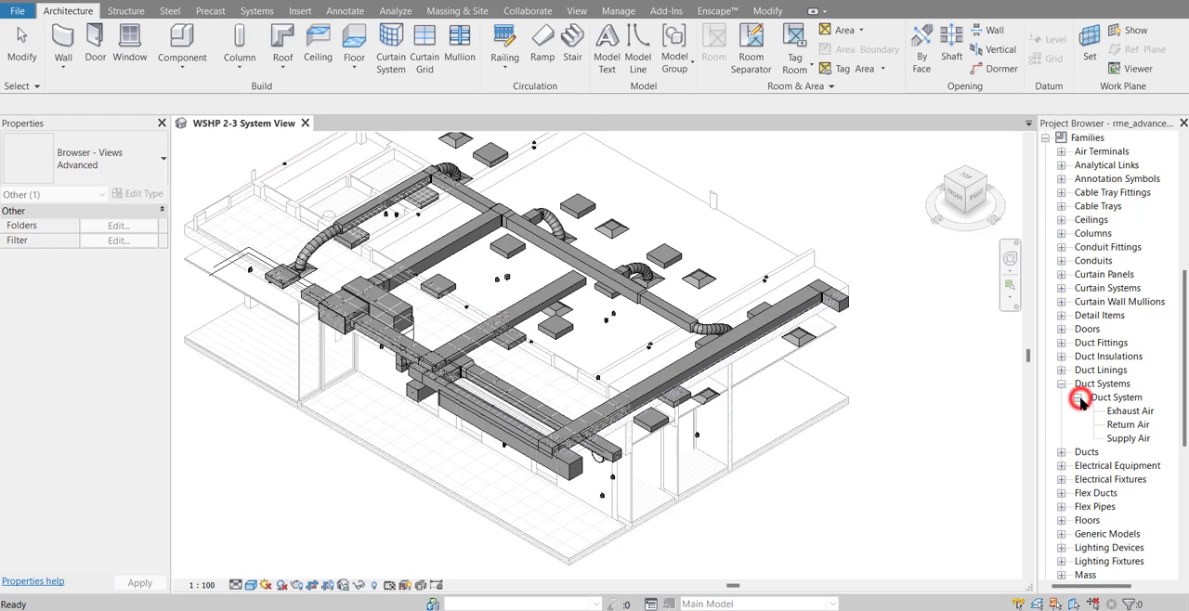
click(1126, 438)
double_click(1126, 438)
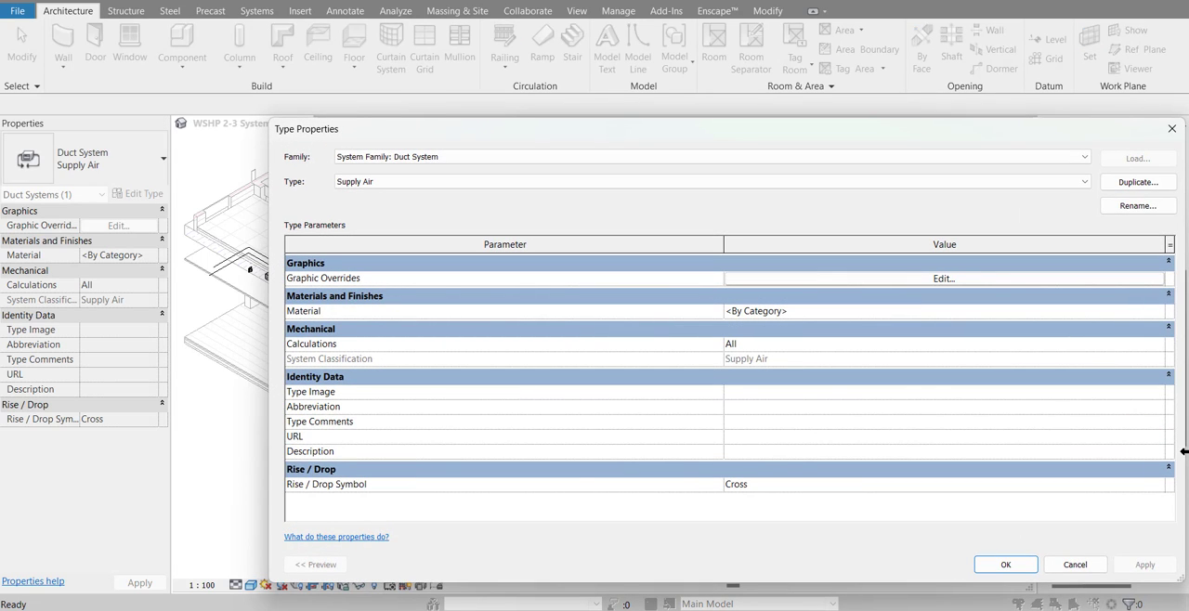
drag(1185, 451, 737, 444)
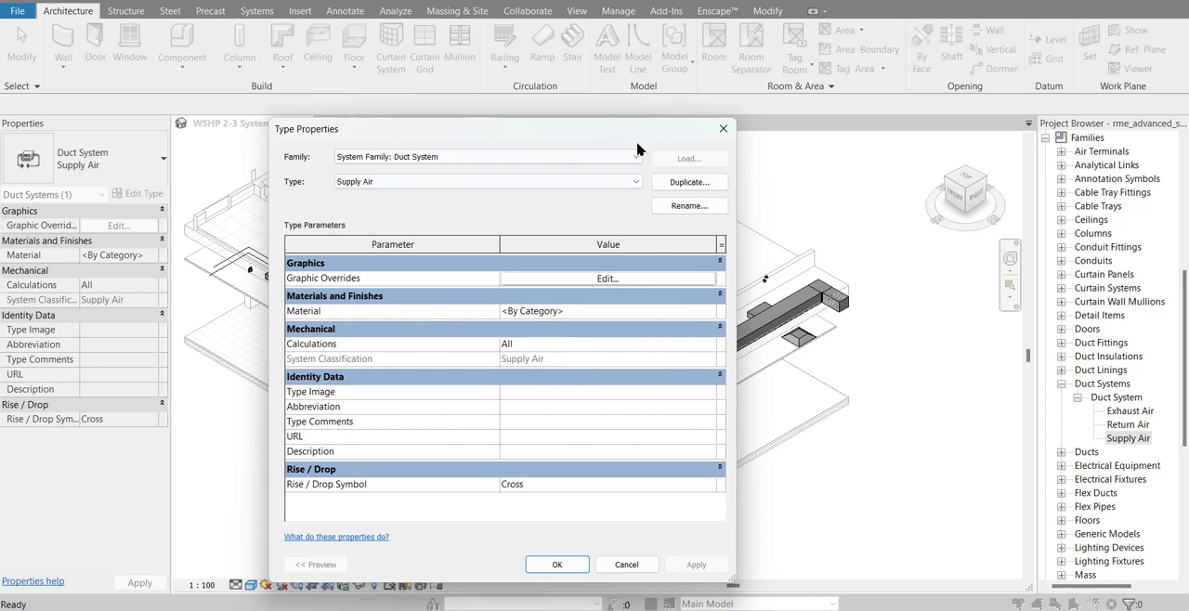
drag(637, 132, 666, 150)
For the Supply Air system's material, duplicate the Default material and name the copy "Ducting Supply Air"
click(585, 326)
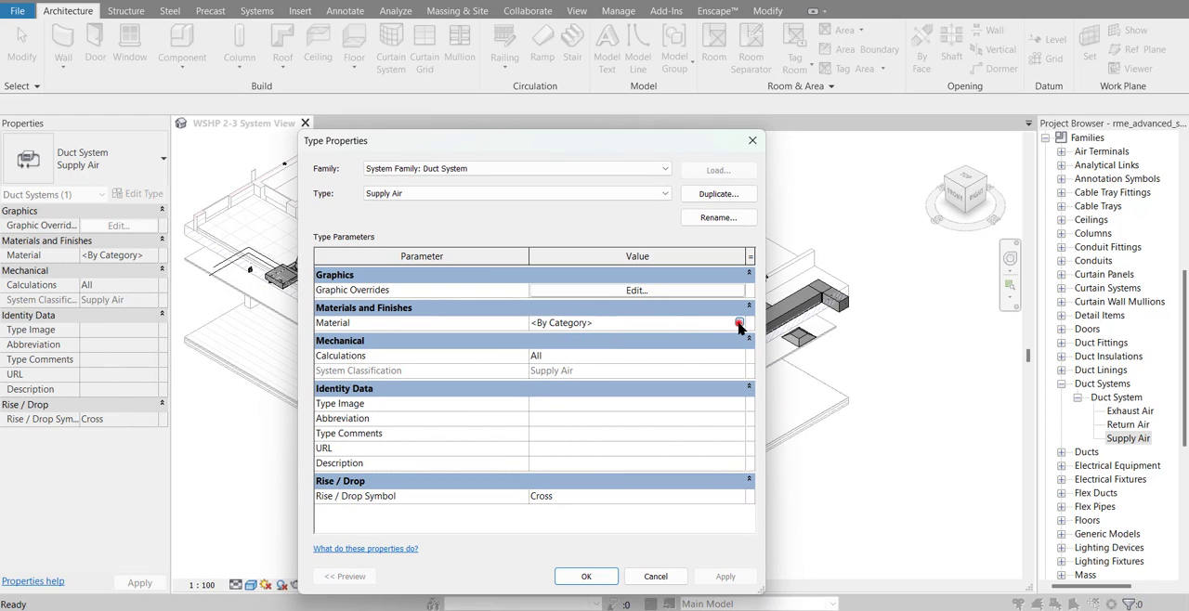
click(740, 324)
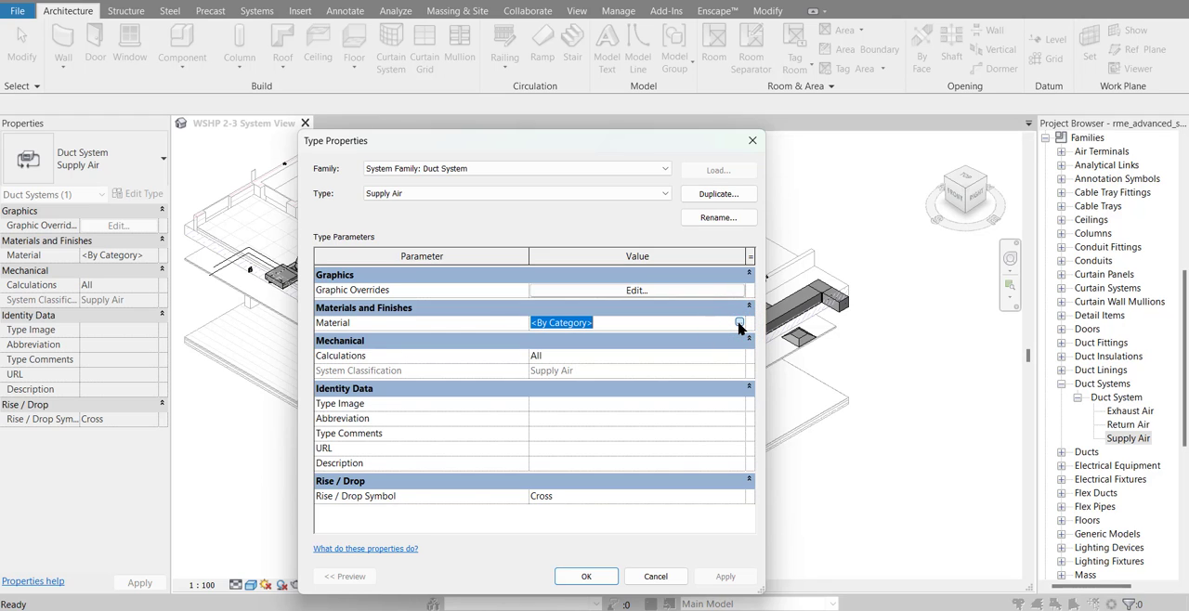
scroll(292, 260, down, 5)
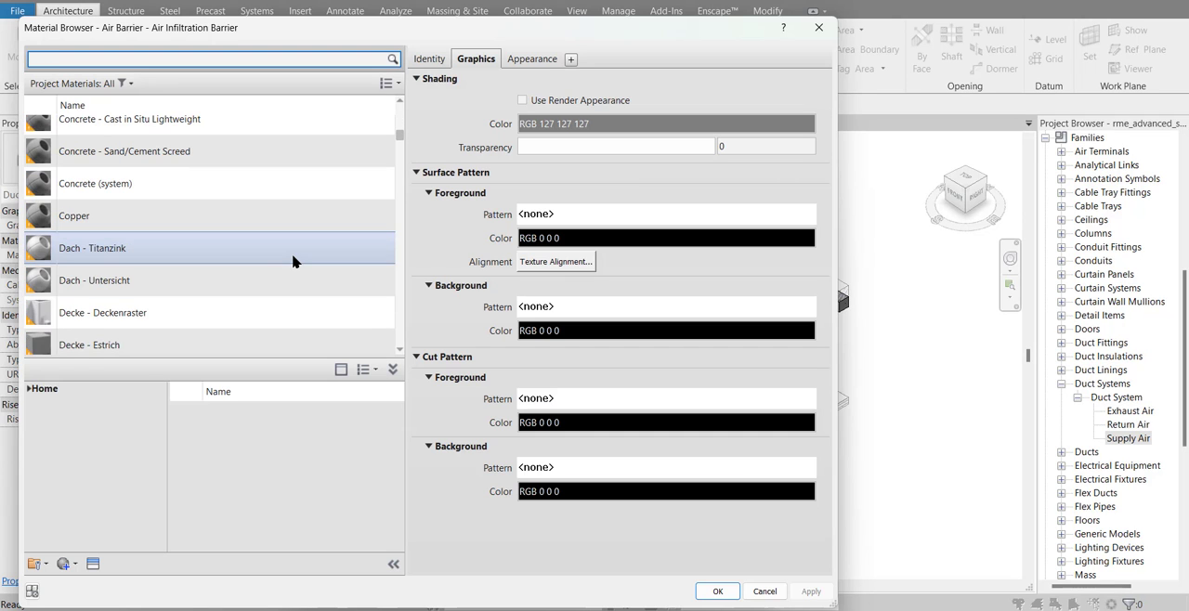
scroll(294, 266, down, 5)
click(285, 276)
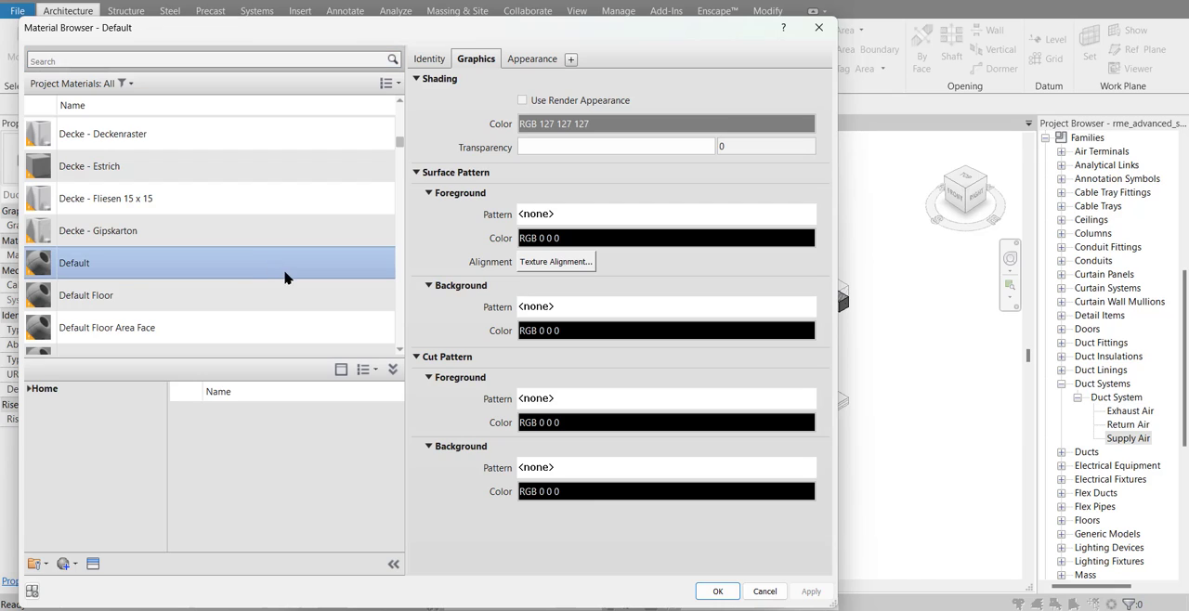
right_click(152, 274)
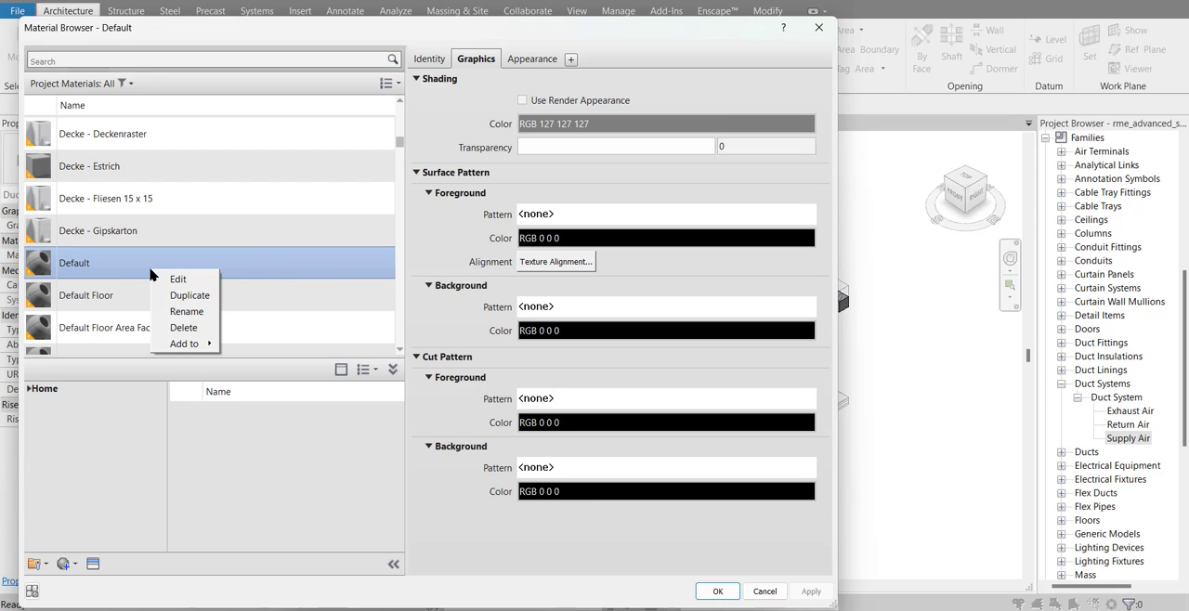
click(188, 295)
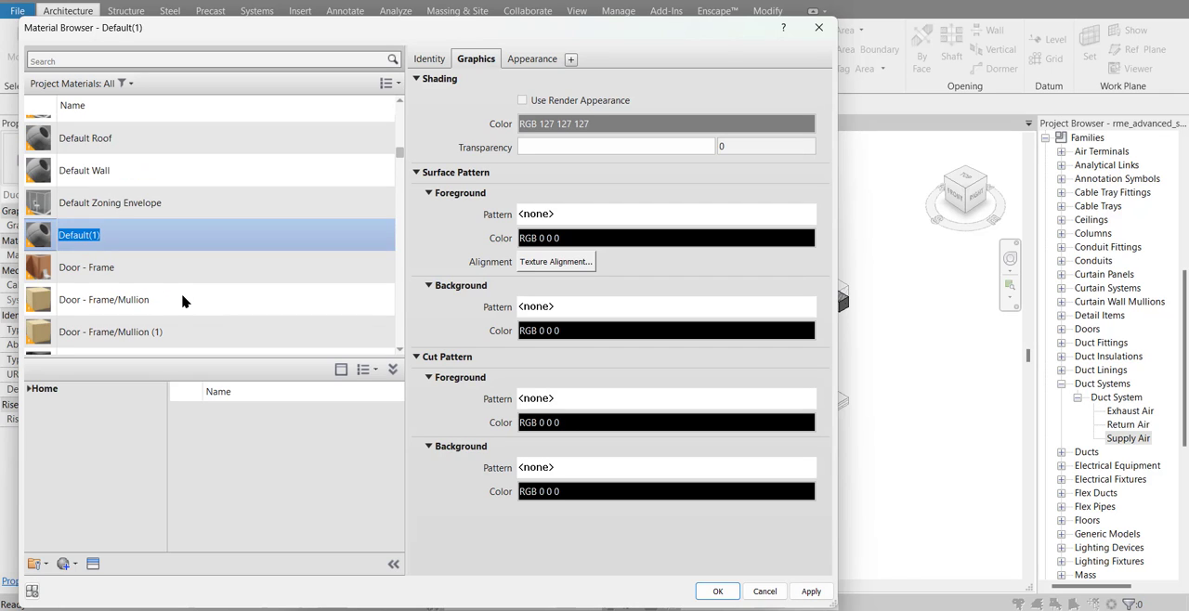
text(Duc)
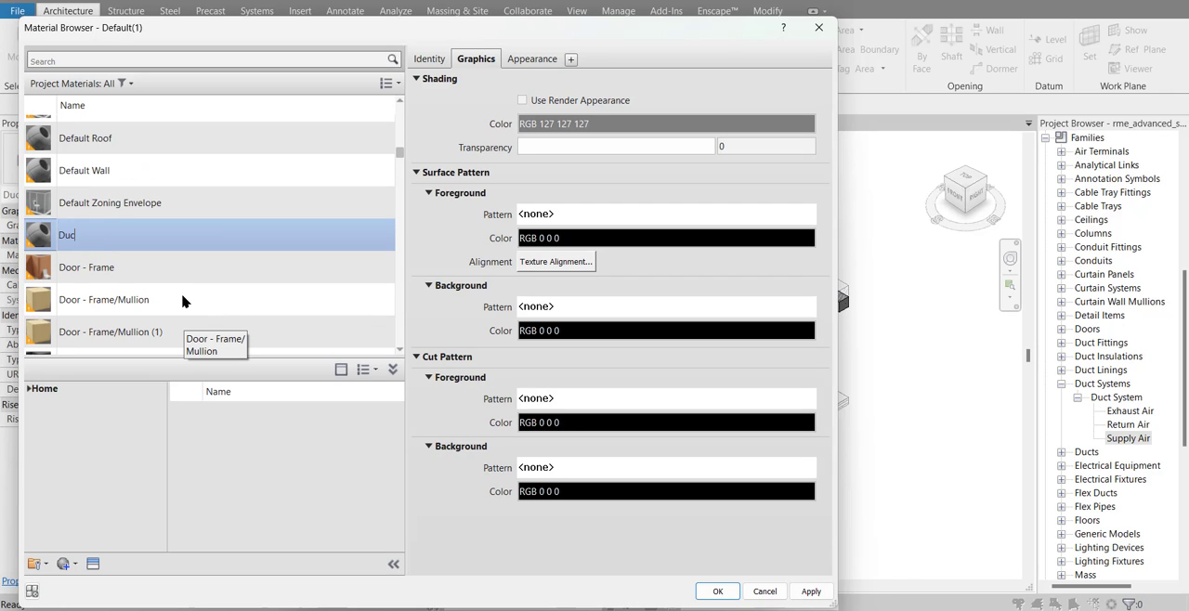
text(ting Supply Air)
key(Return)
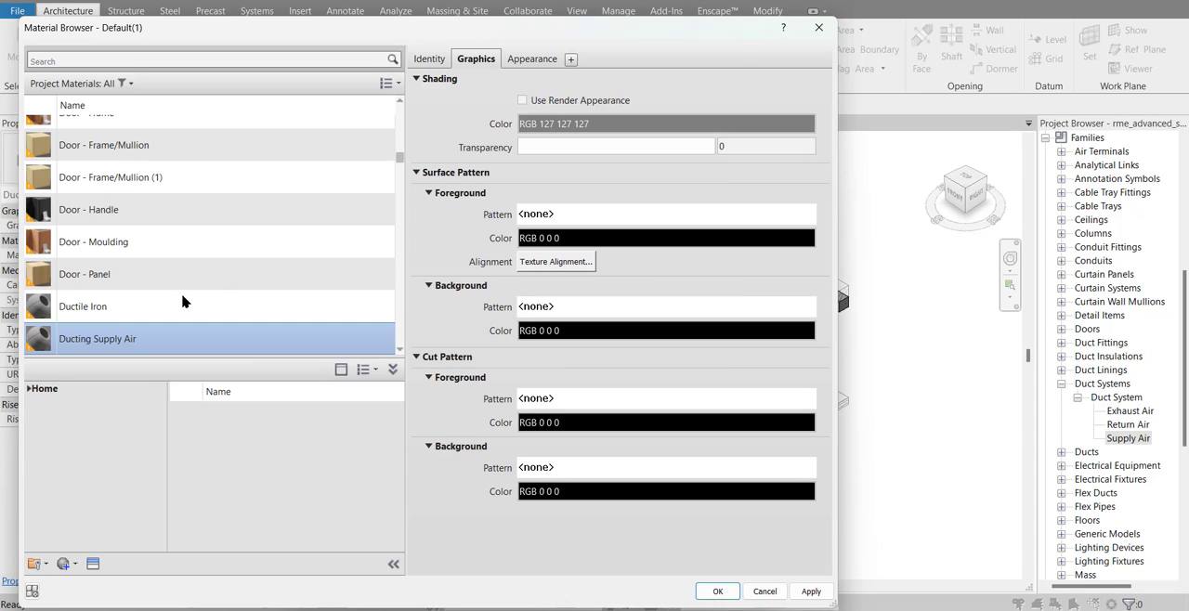
Rename the appearance asset of the Ducting Supply Air material to "Supply Air"
click(519, 58)
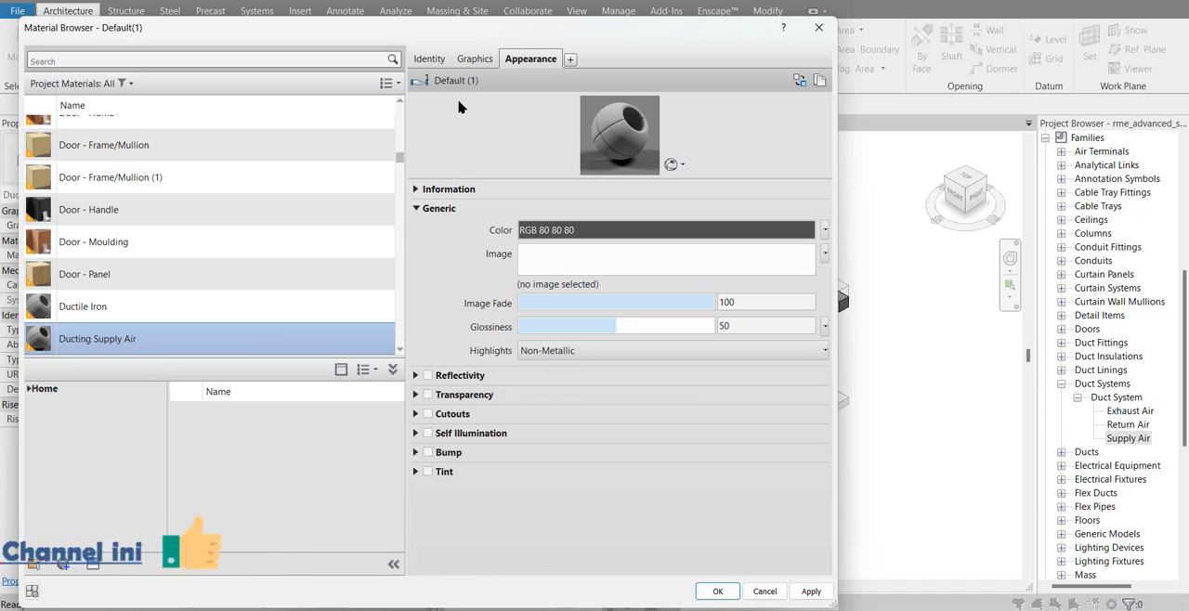
click(417, 190)
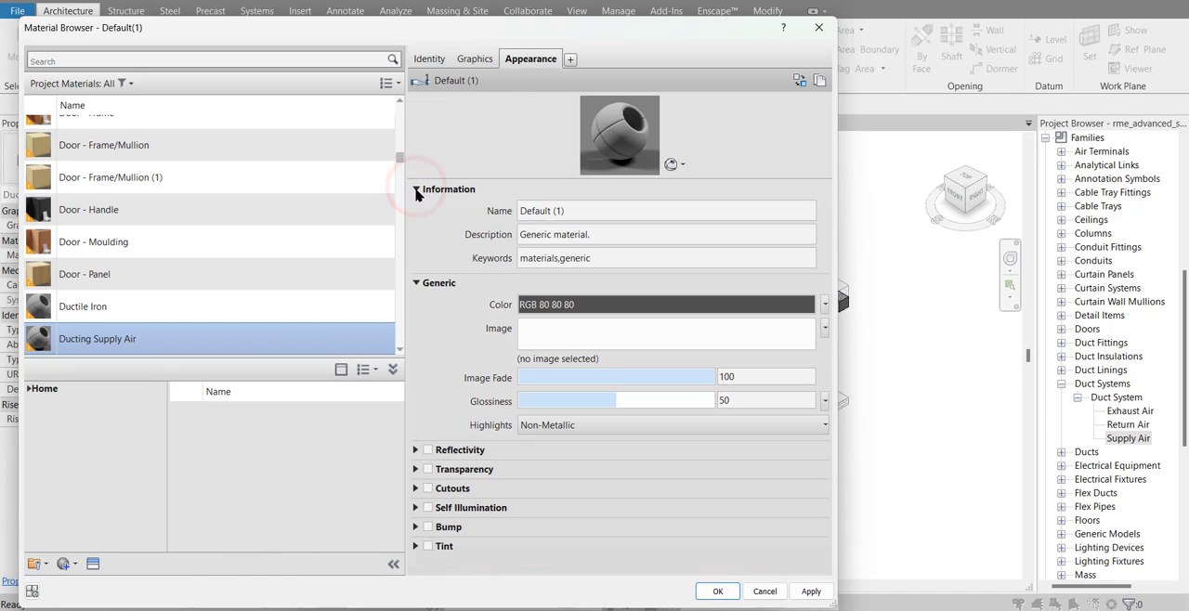
click(593, 214)
double_click(599, 212)
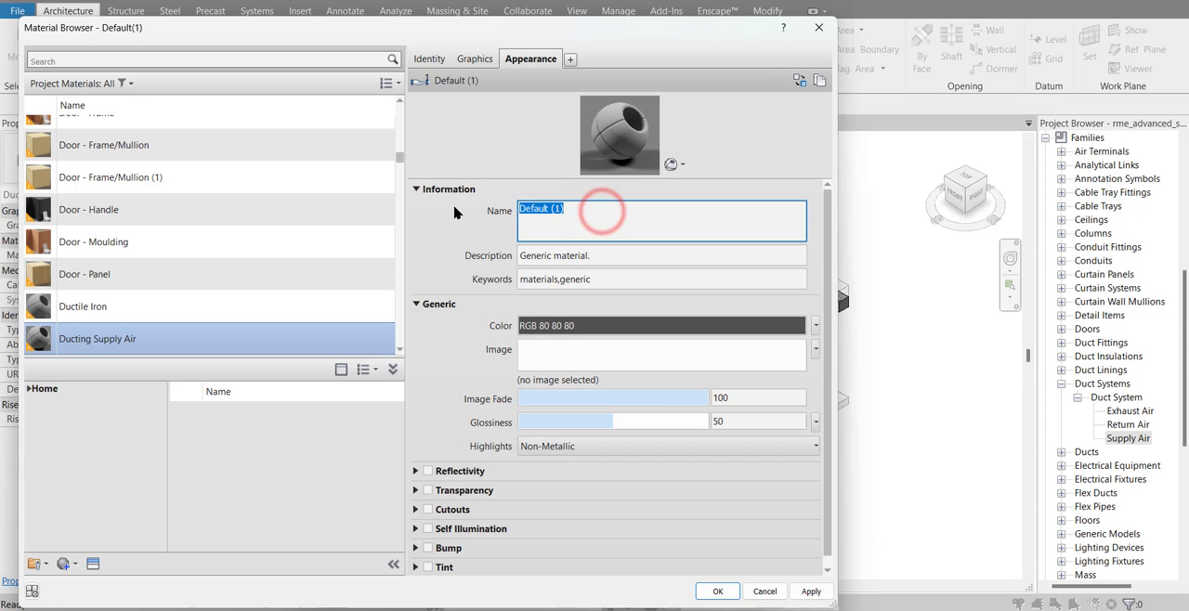
text(Su)
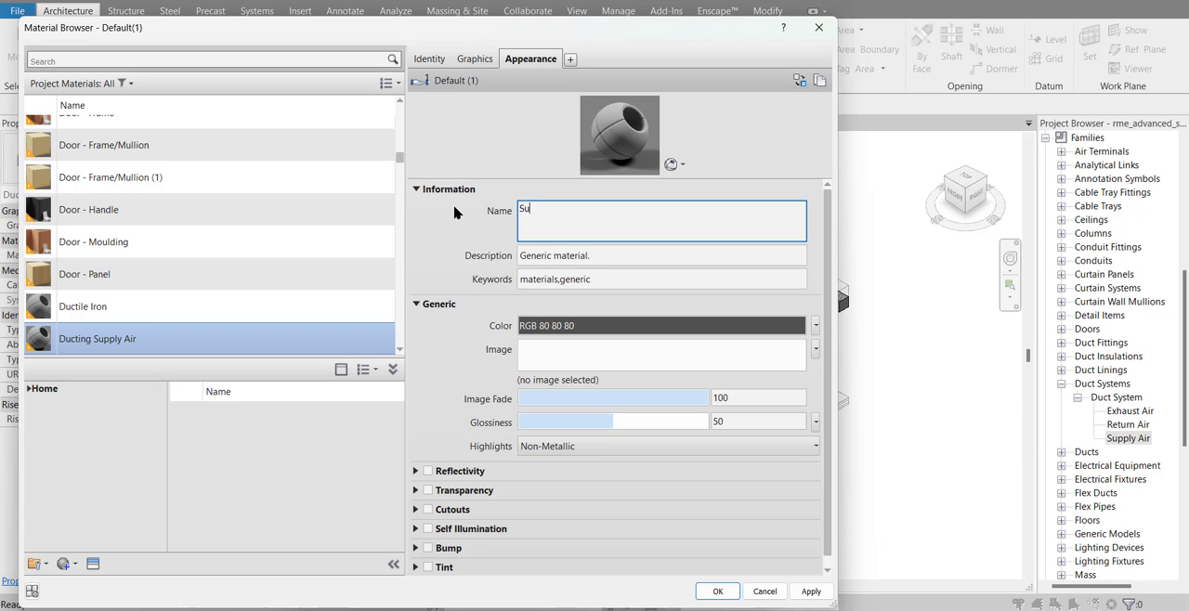
text(pply Air)
key(Return)
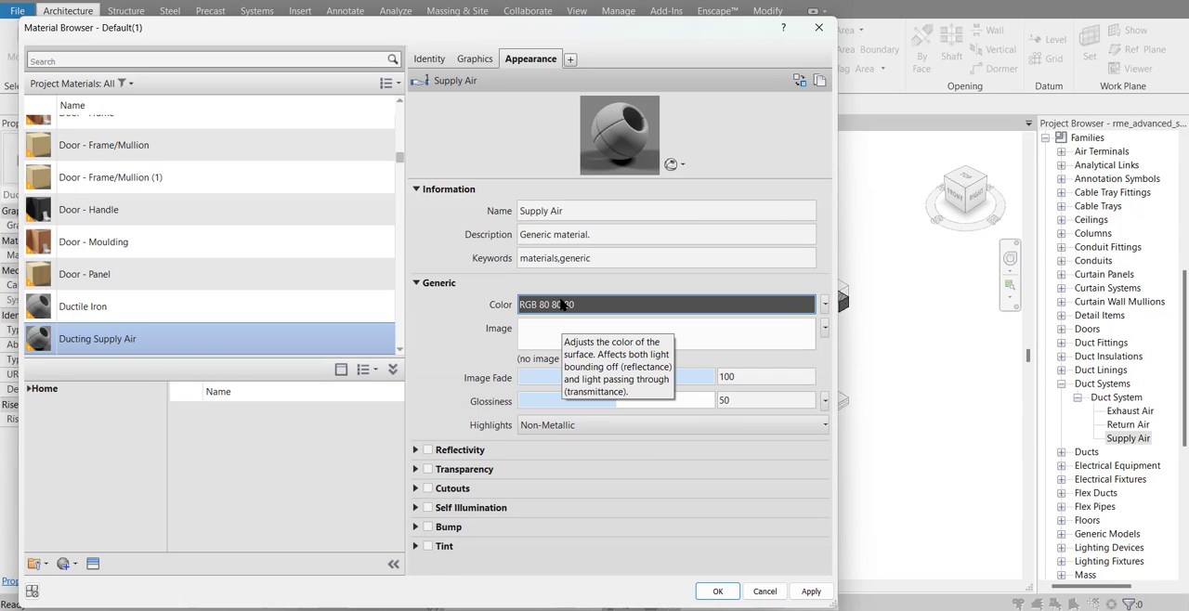
Set the appearance colour of the Ducting Supply Air material to blue, RGB 0 128 255
click(562, 305)
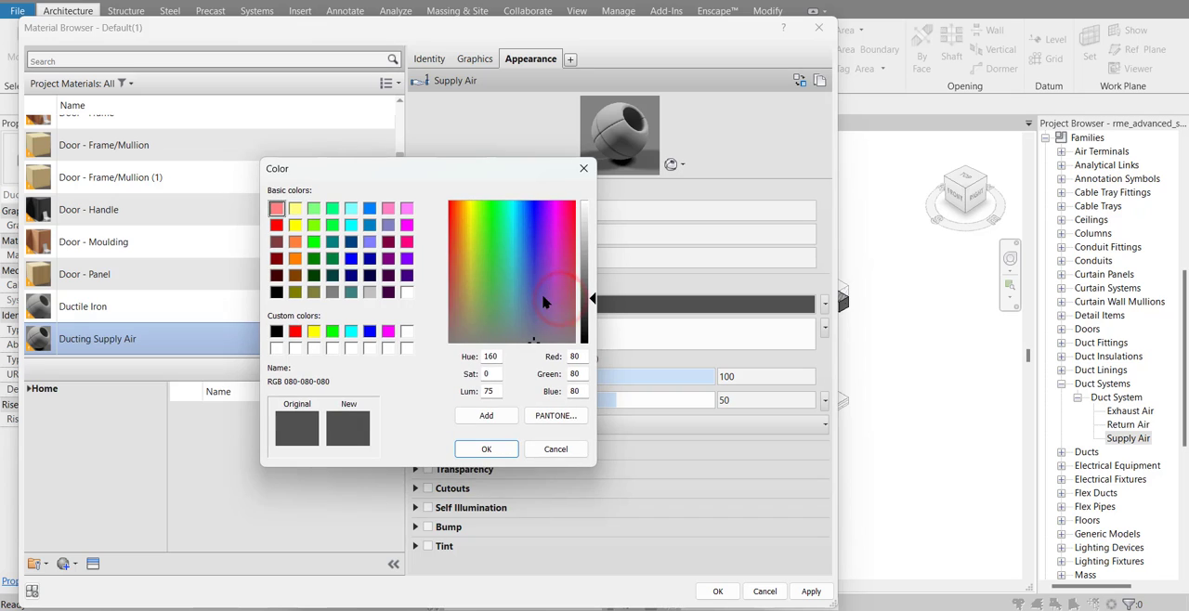
click(521, 269)
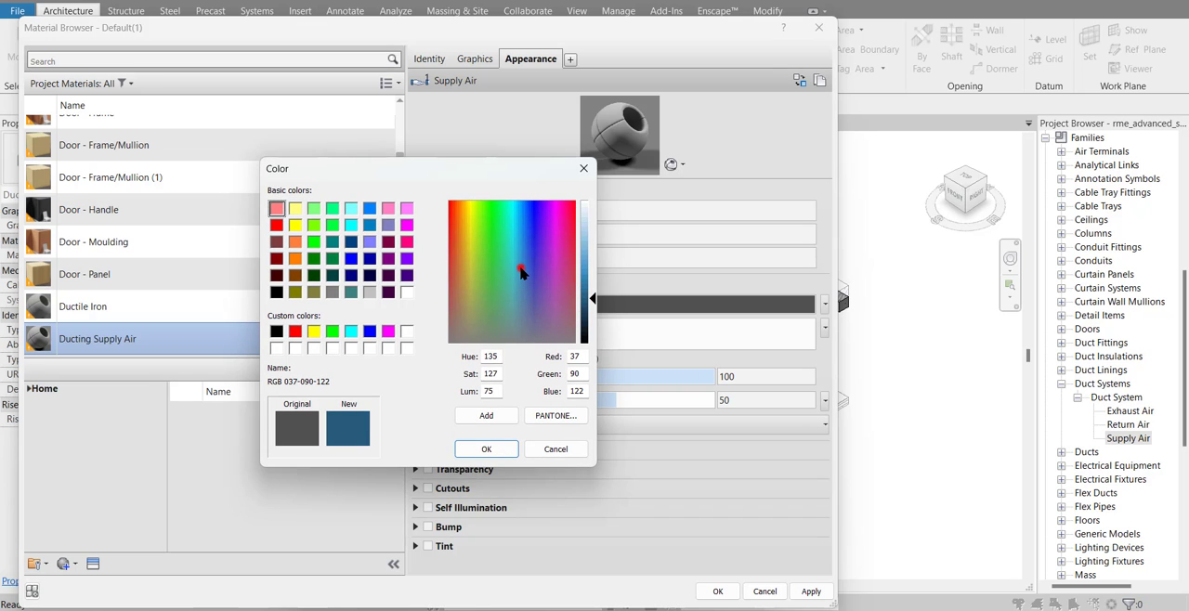
click(369, 209)
click(488, 451)
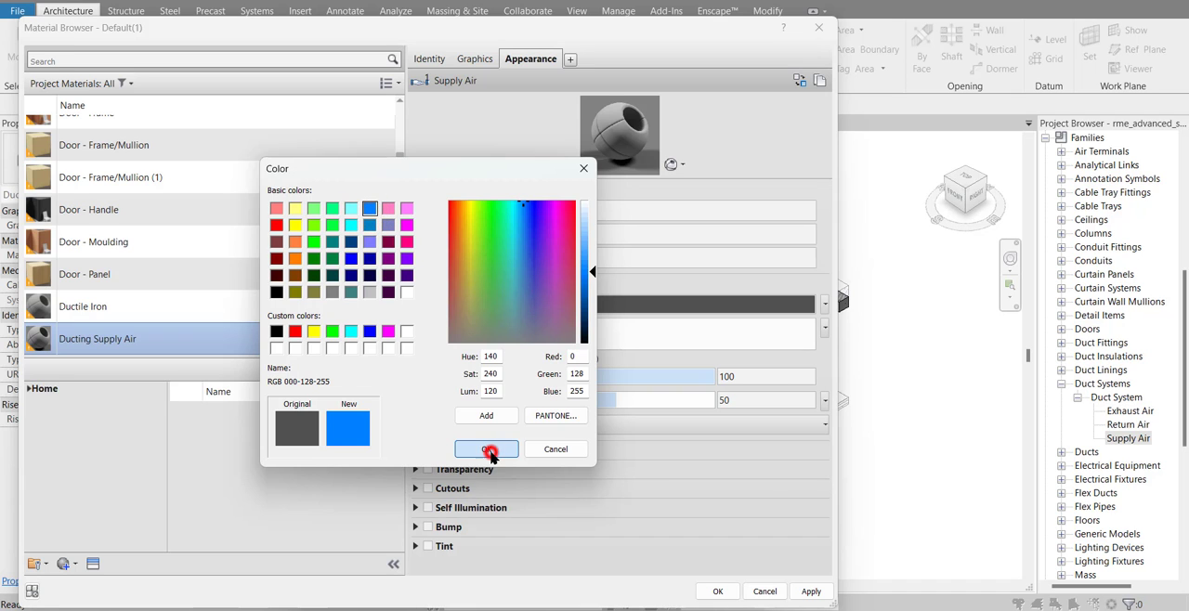
Use the render appearance for the material's shading and assign Ducting Supply Air to the Supply Air duct system
click(476, 58)
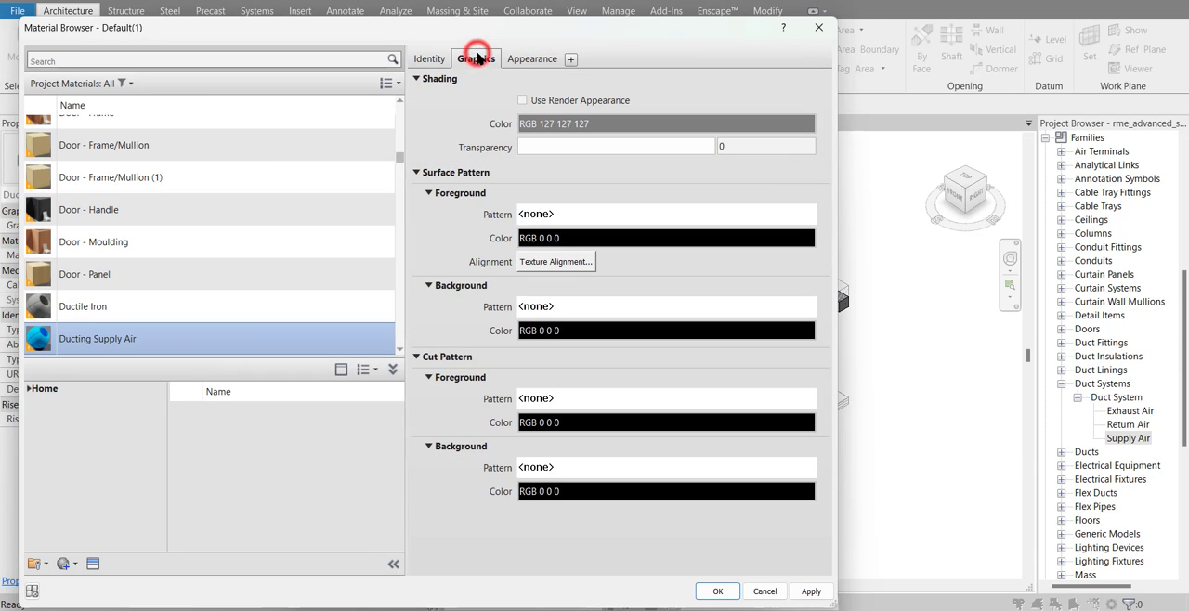
click(523, 102)
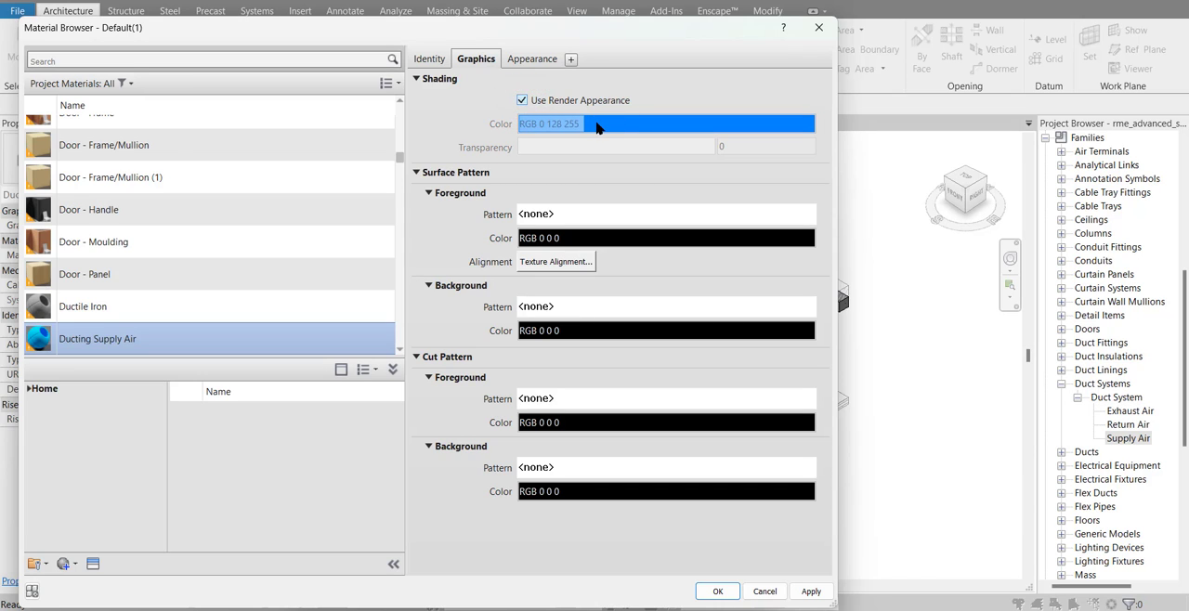
click(717, 592)
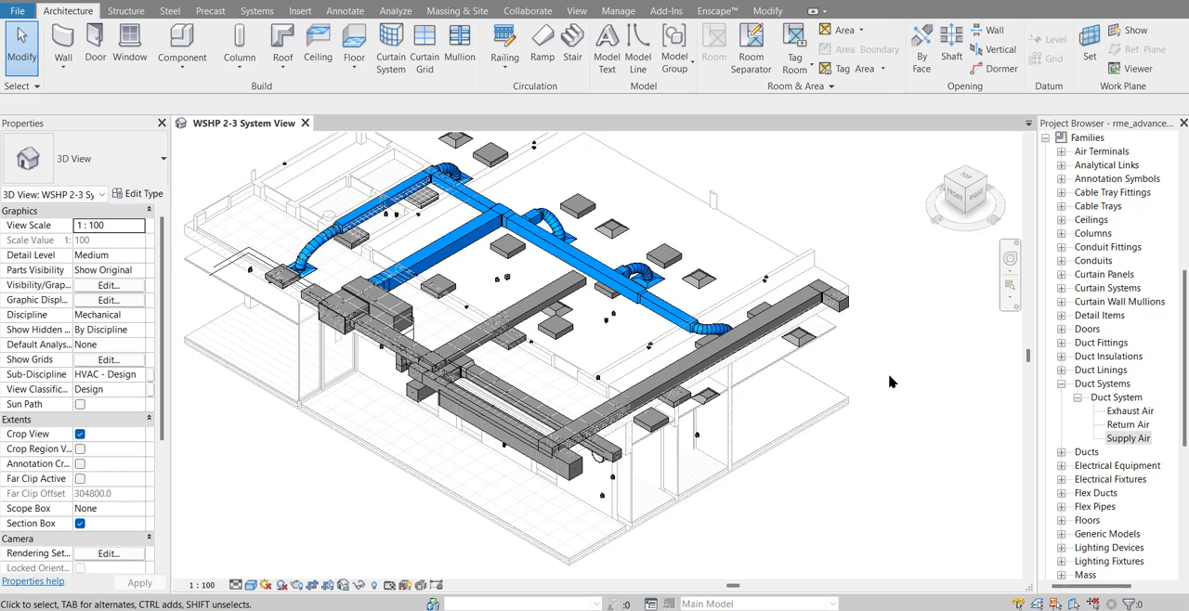
For the Exhaust Air duct system's material, duplicate Ducting Supply Air and name the copy "Ducting Exhaust Air"
click(738, 345)
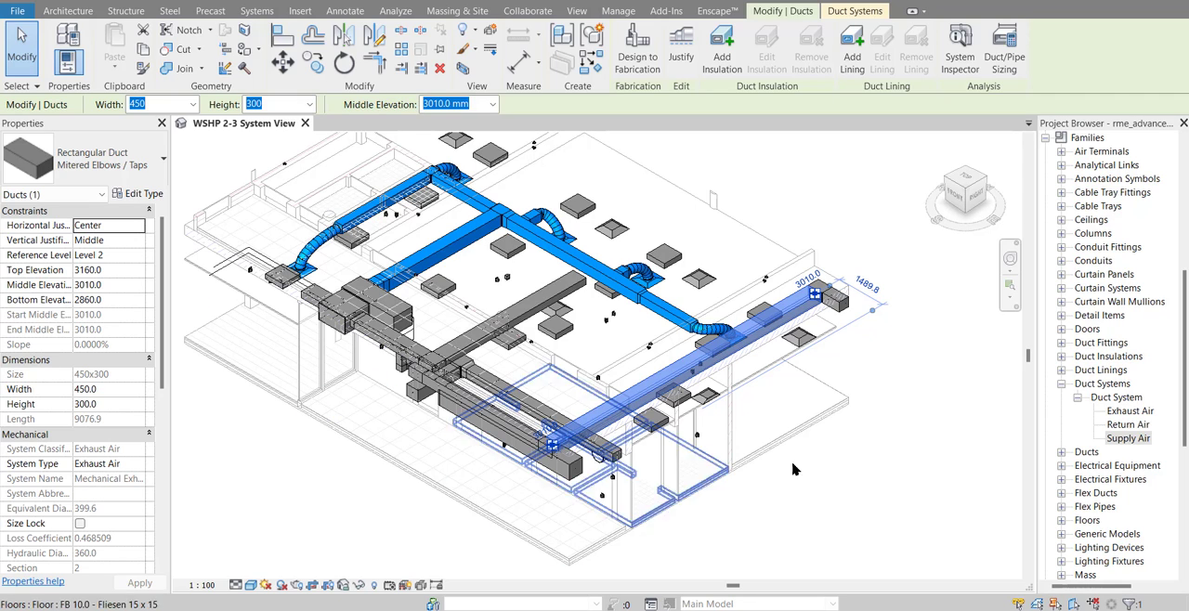
double_click(1133, 412)
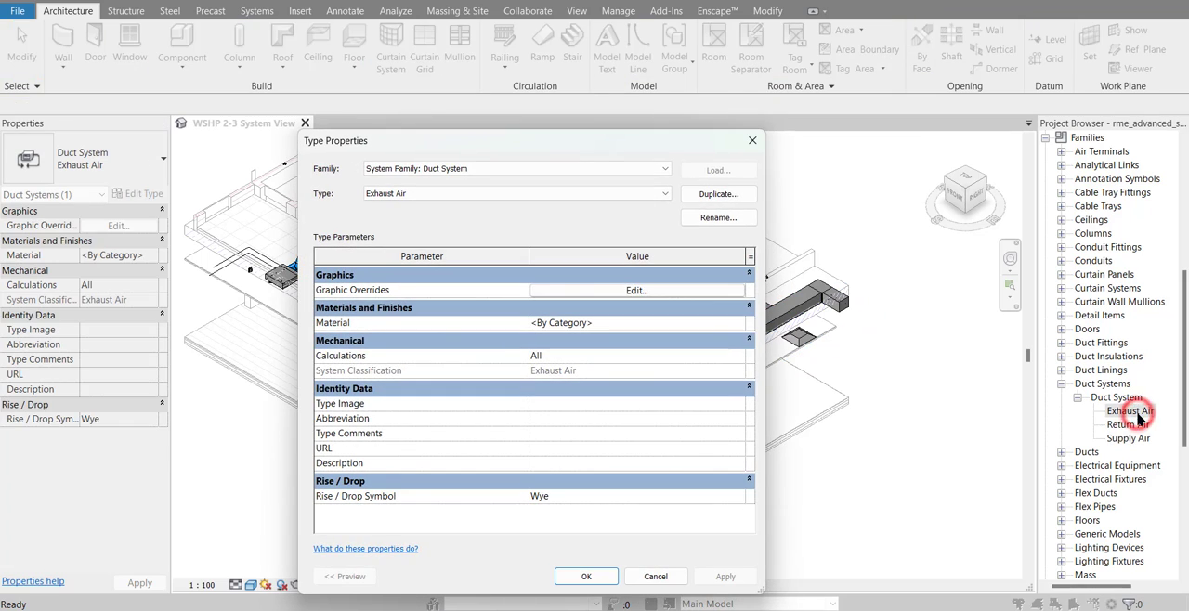
click(656, 323)
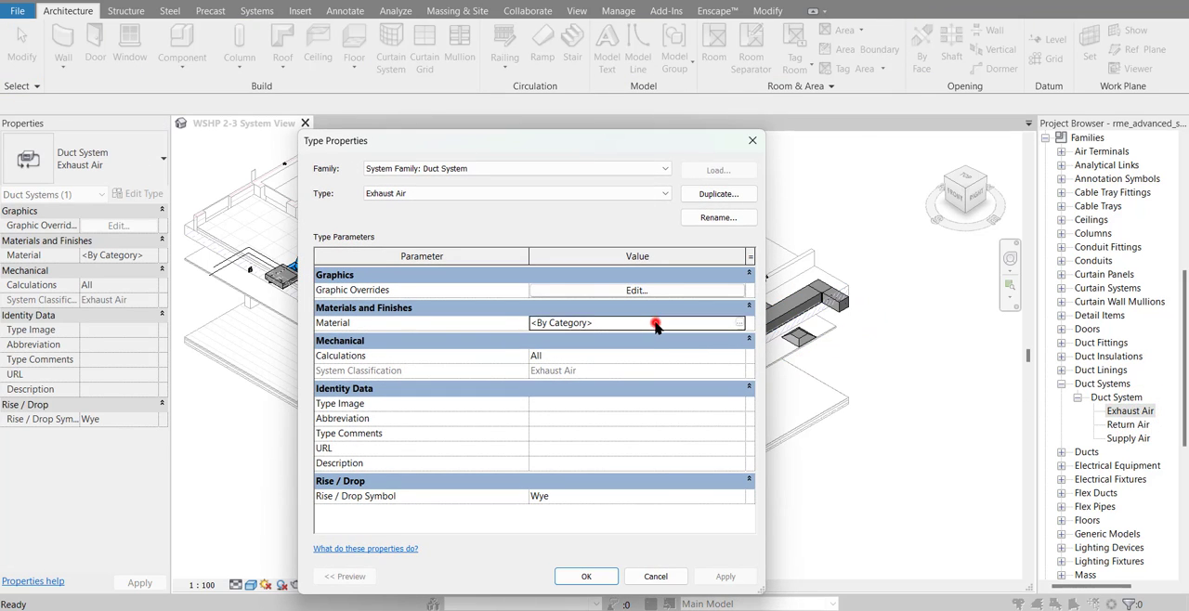
click(736, 322)
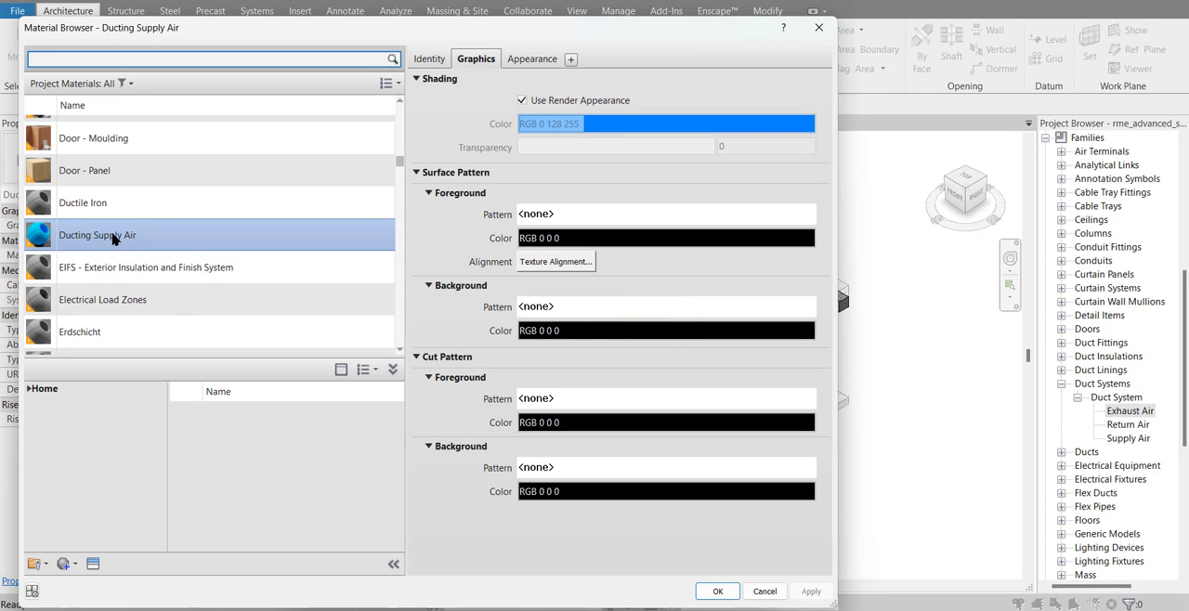
right_click(113, 239)
click(141, 267)
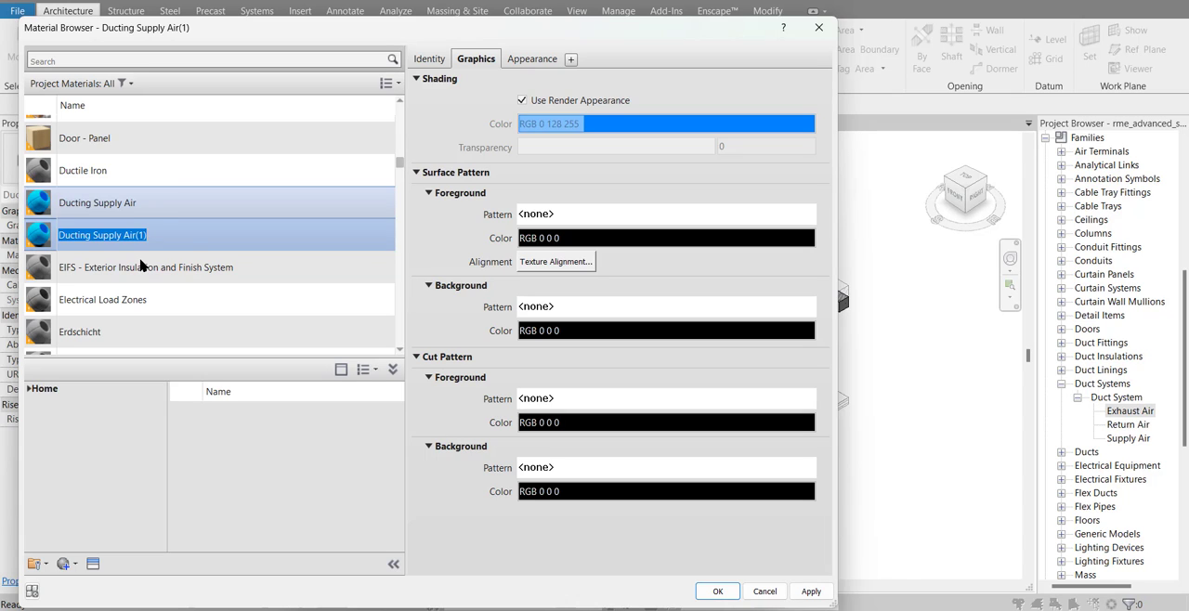
text(Ducting E)
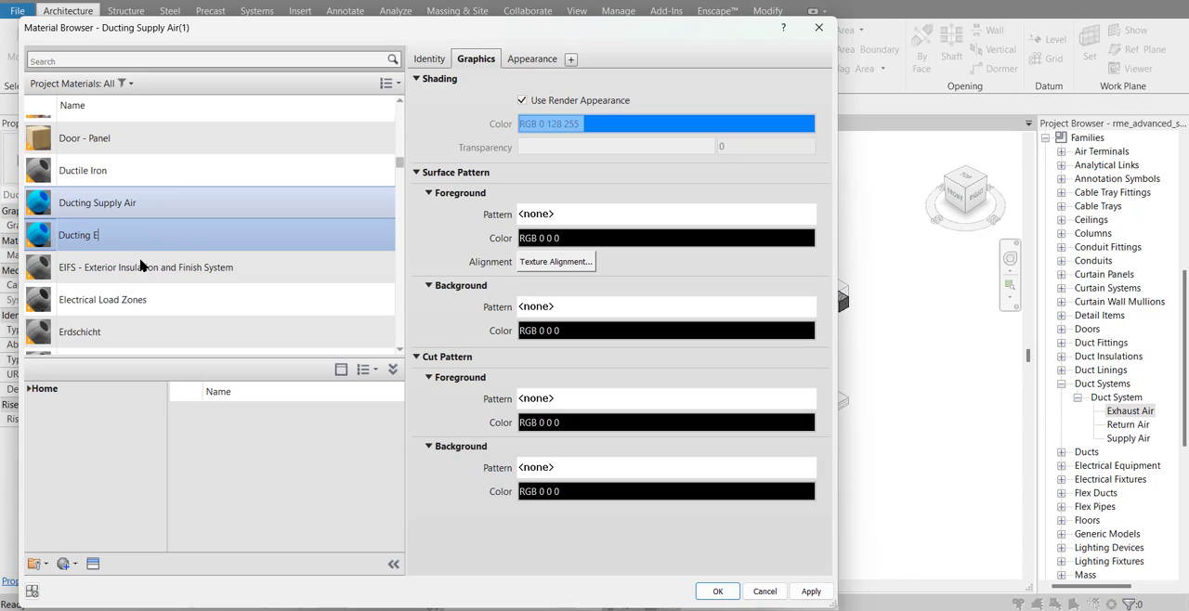
text(xhaust Air)
key(Return)
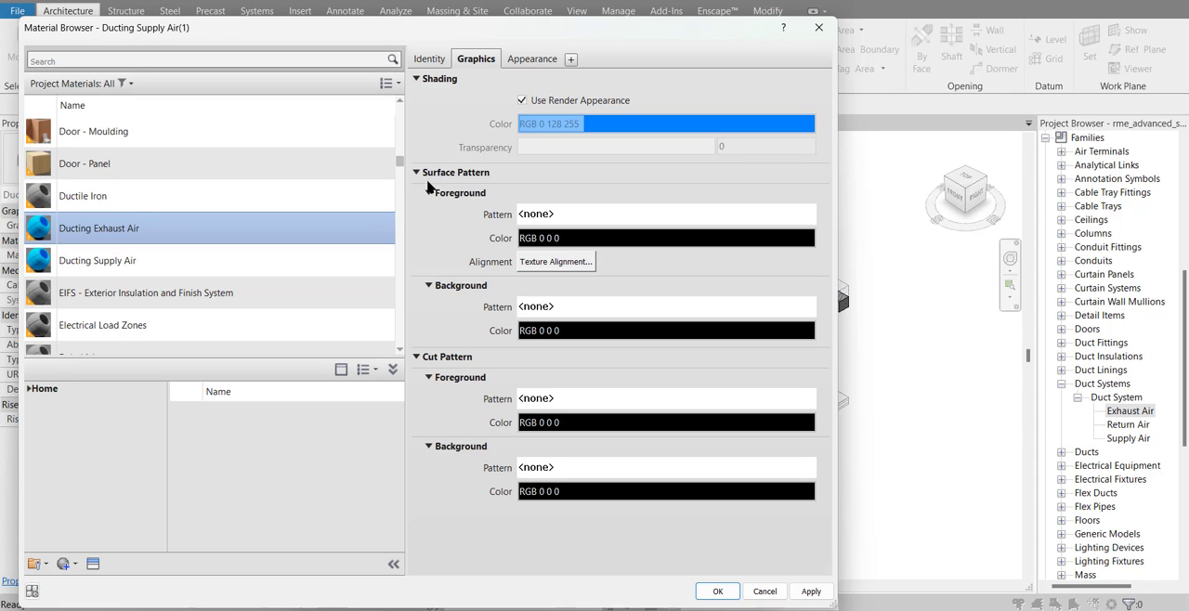
Duplicate the appearance asset of the Ducting Exhaust Air material and rename the copy "Exhaust"
click(531, 60)
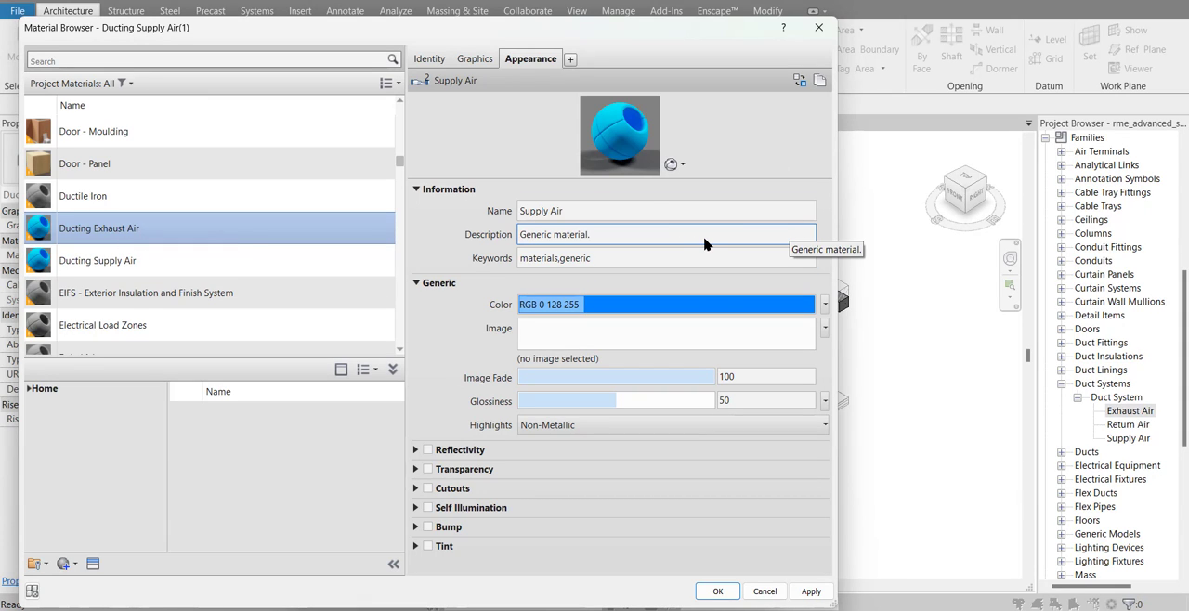
click(821, 82)
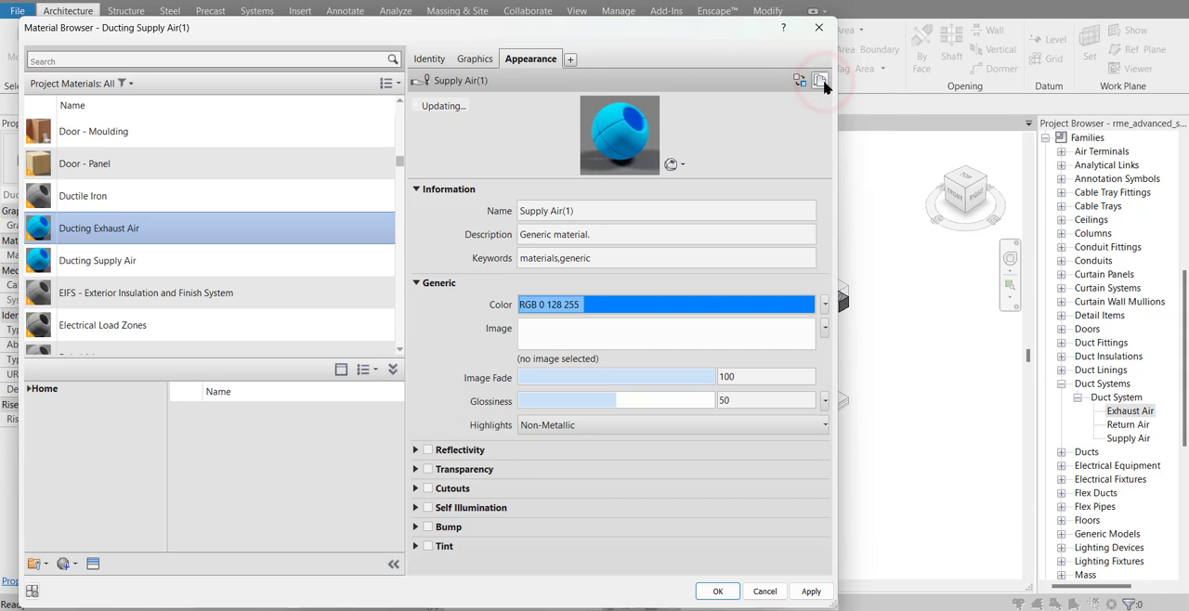
click(603, 212)
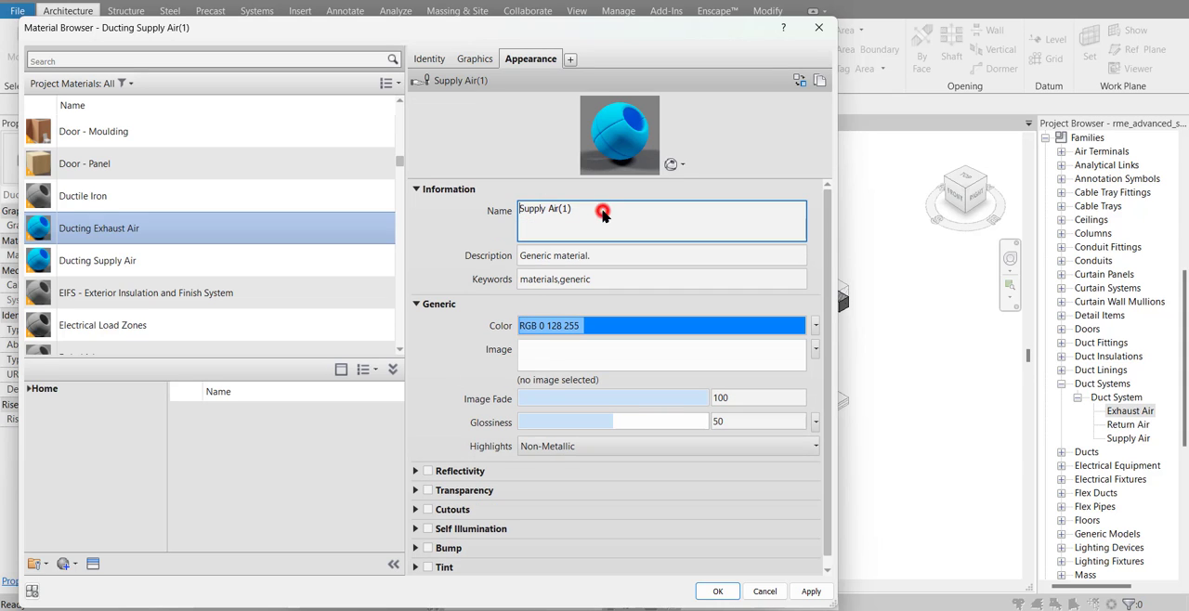
text(Exhausrt)
key(BackSpace)
key(BackSpace)
click(446, 229)
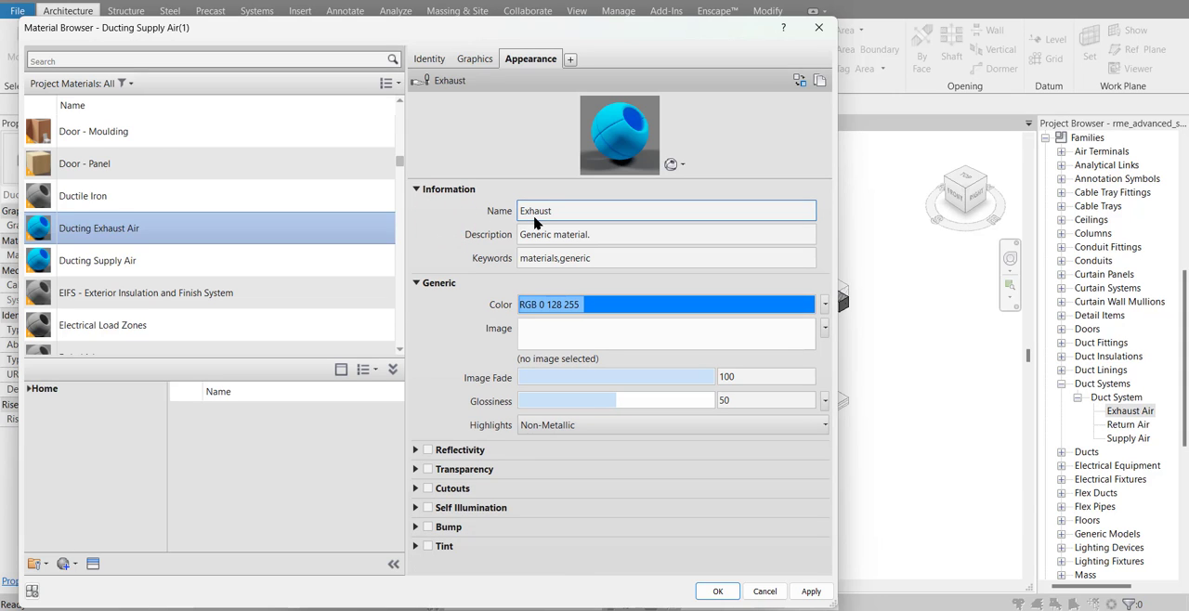
Set the appearance colour of Ducting Exhaust Air to orange, RGB 255 128 64, and assign the material to the Exhaust Air duct system
click(627, 304)
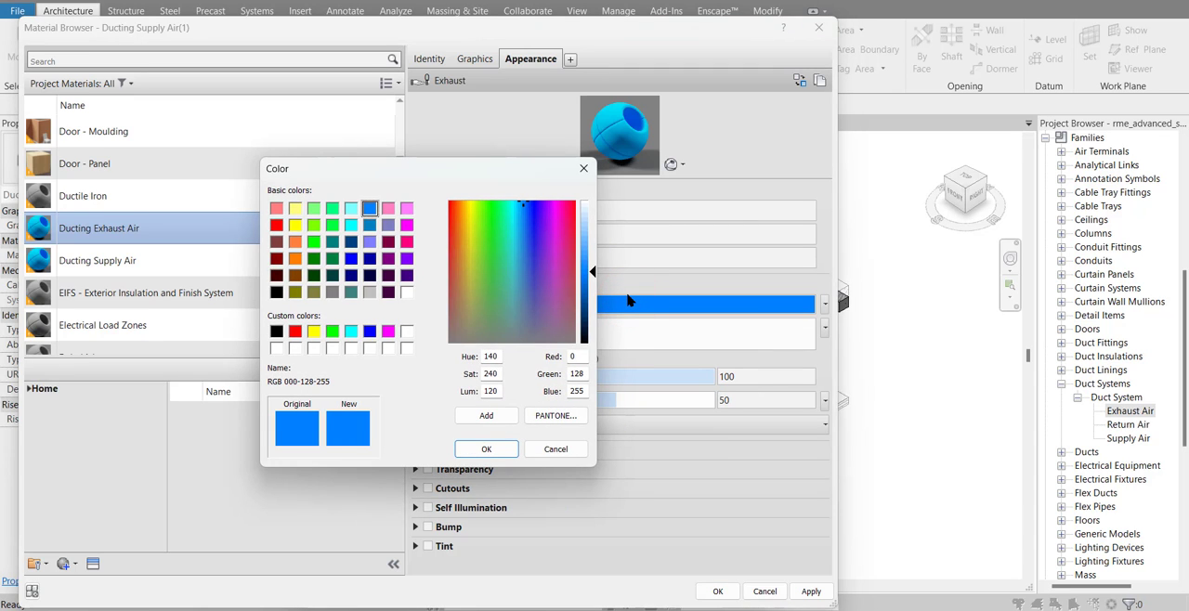
click(295, 243)
click(487, 450)
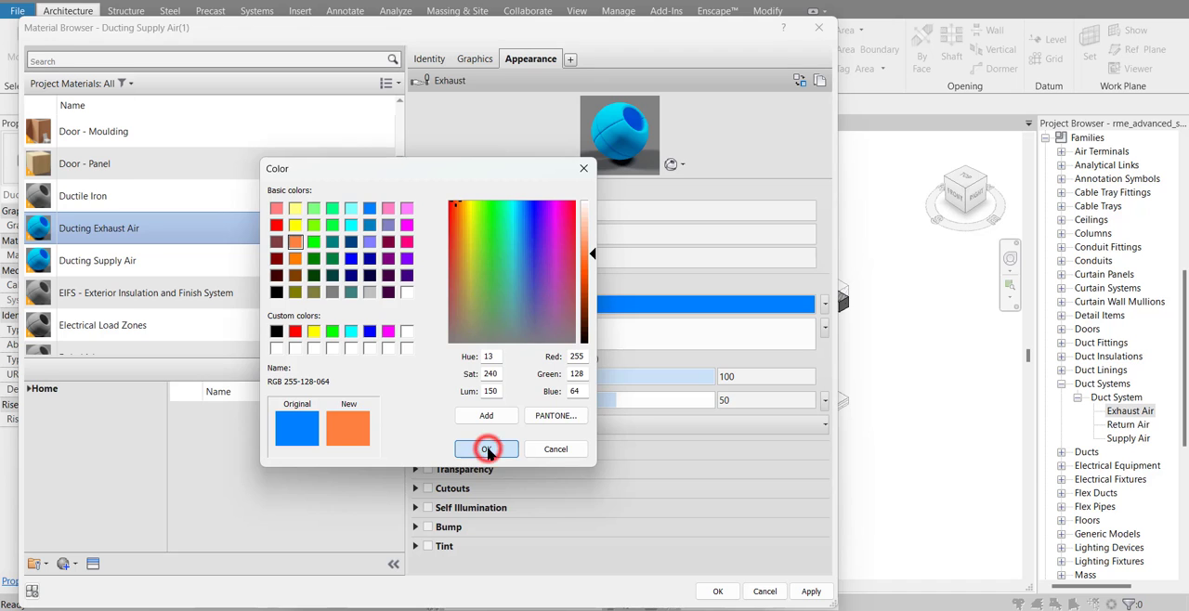
click(707, 592)
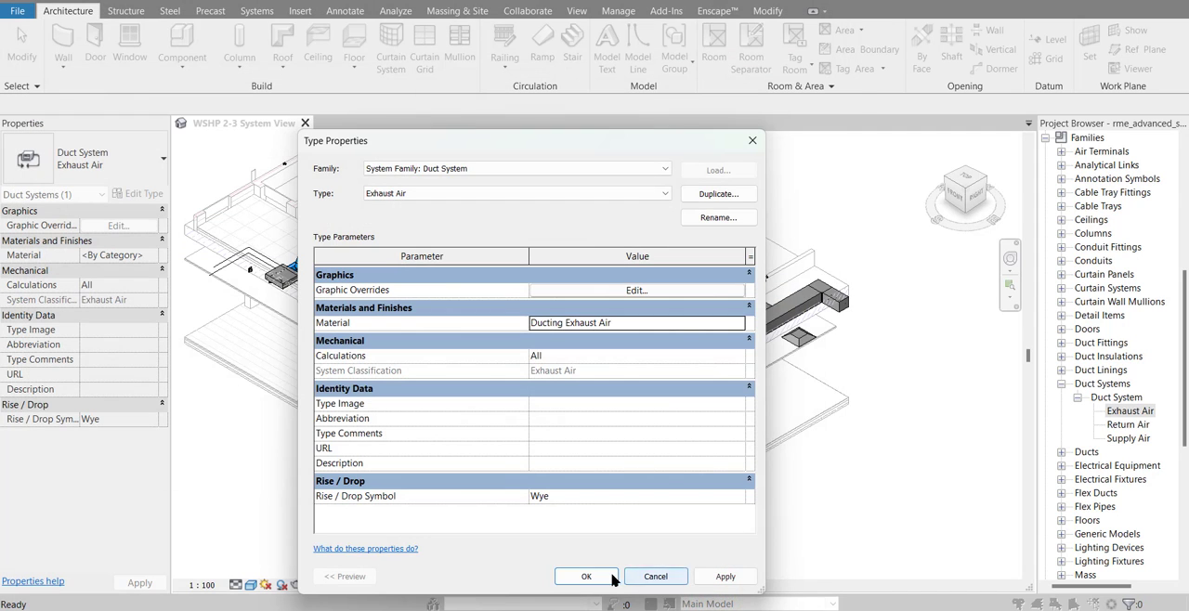
click(610, 578)
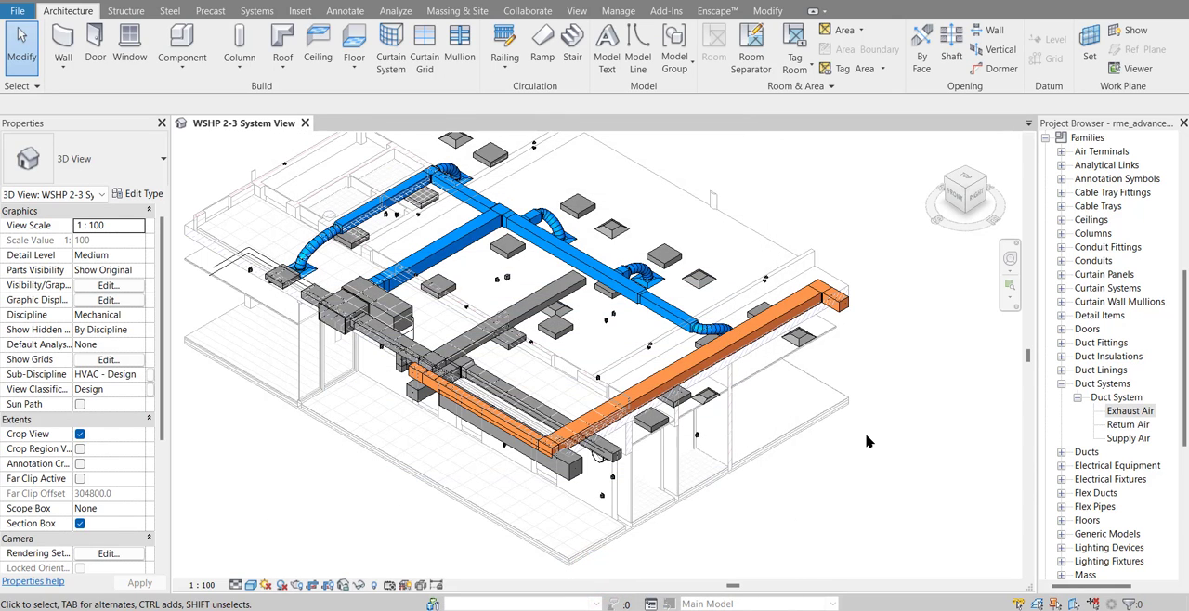
Examine the system type of the remaining grey ducts in the 3D view
click(565, 293)
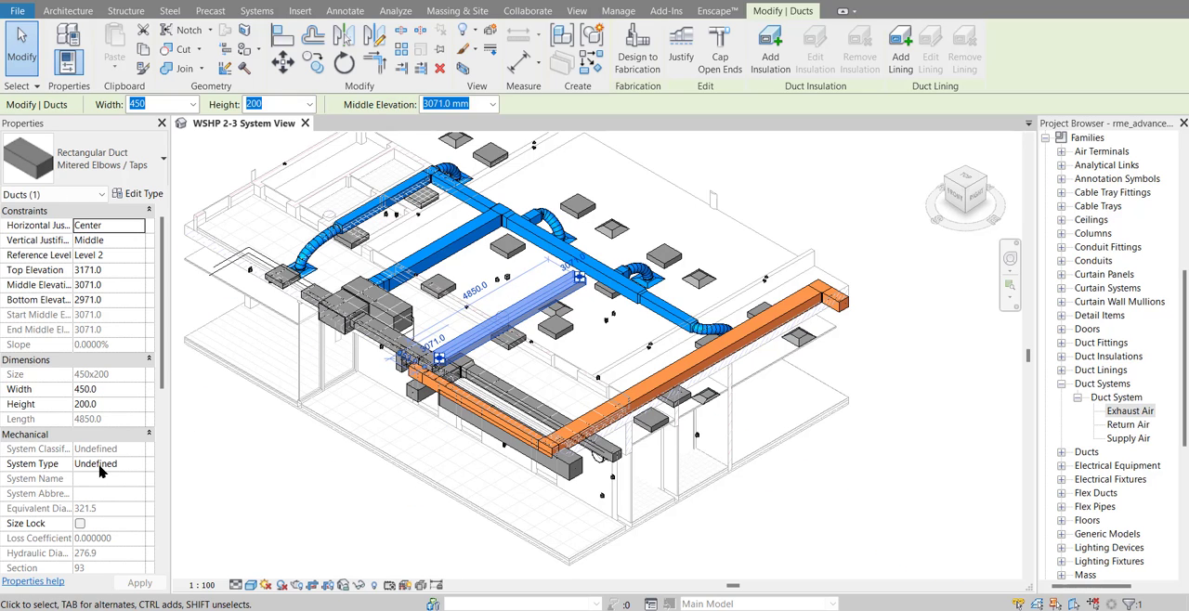
scroll(381, 339, up, 2)
click(381, 339)
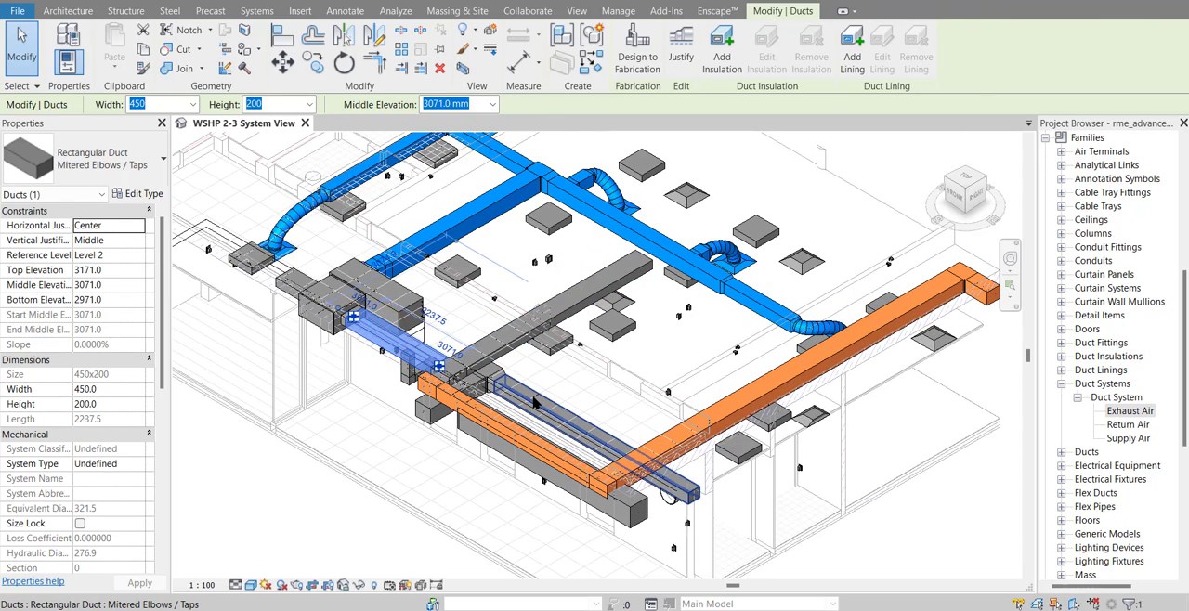
key(Escape)
scroll(298, 498, down, 2)
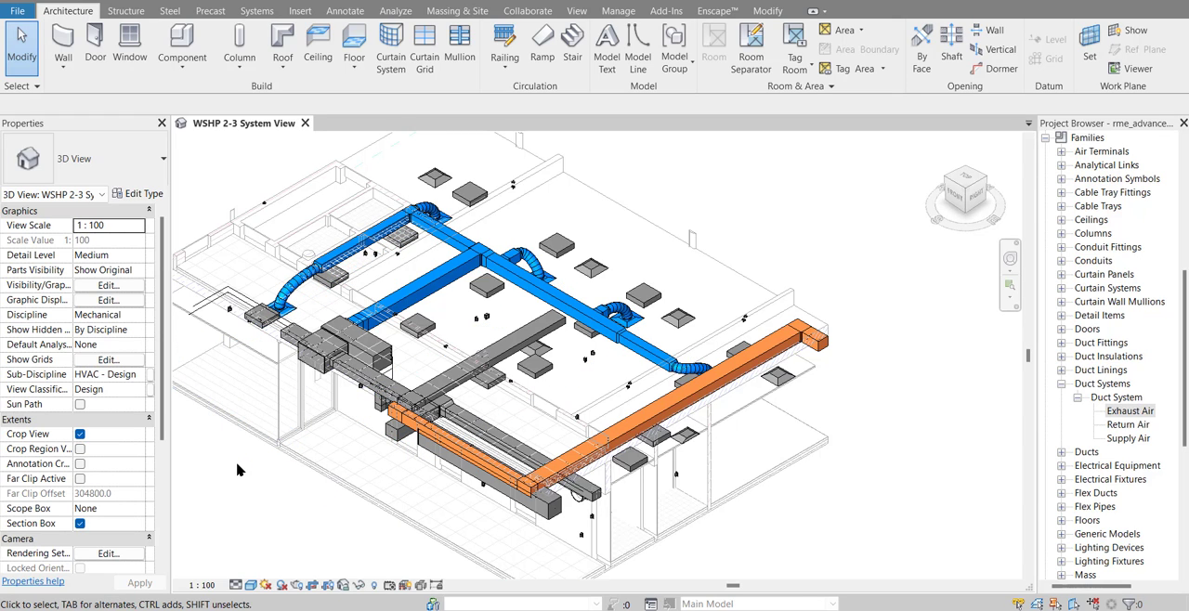
scroll(237, 469, down, 1)
middle_drag(237, 469, 376, 440)
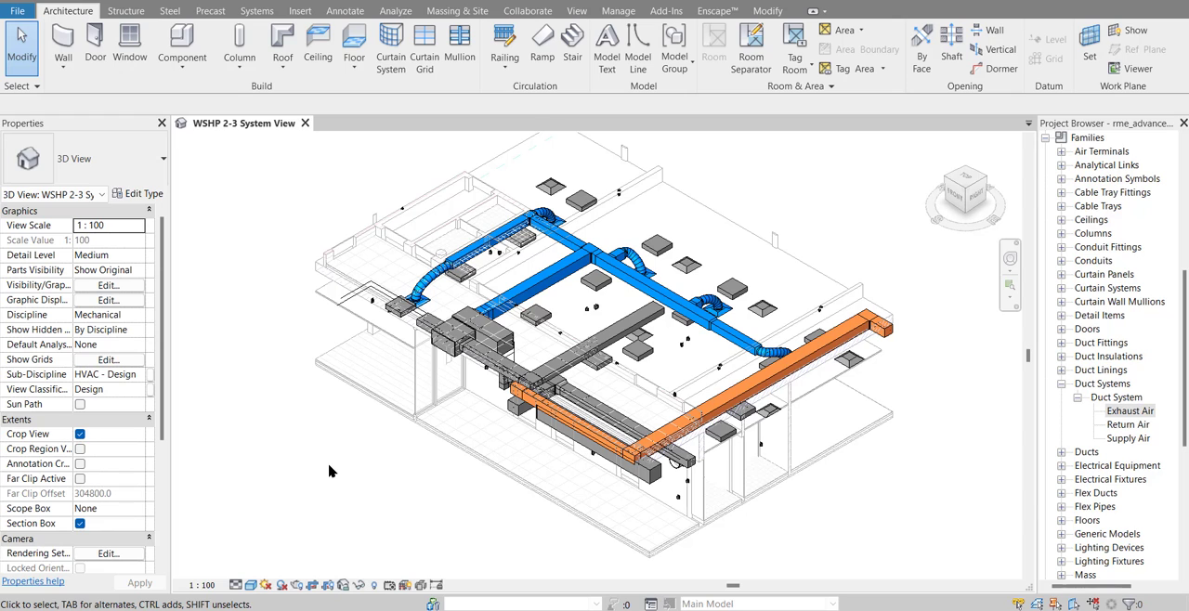
mouse_move(329, 471)
middle_down()
mouse_move(334, 456)
mouse_move(322, 456)
middle_up()
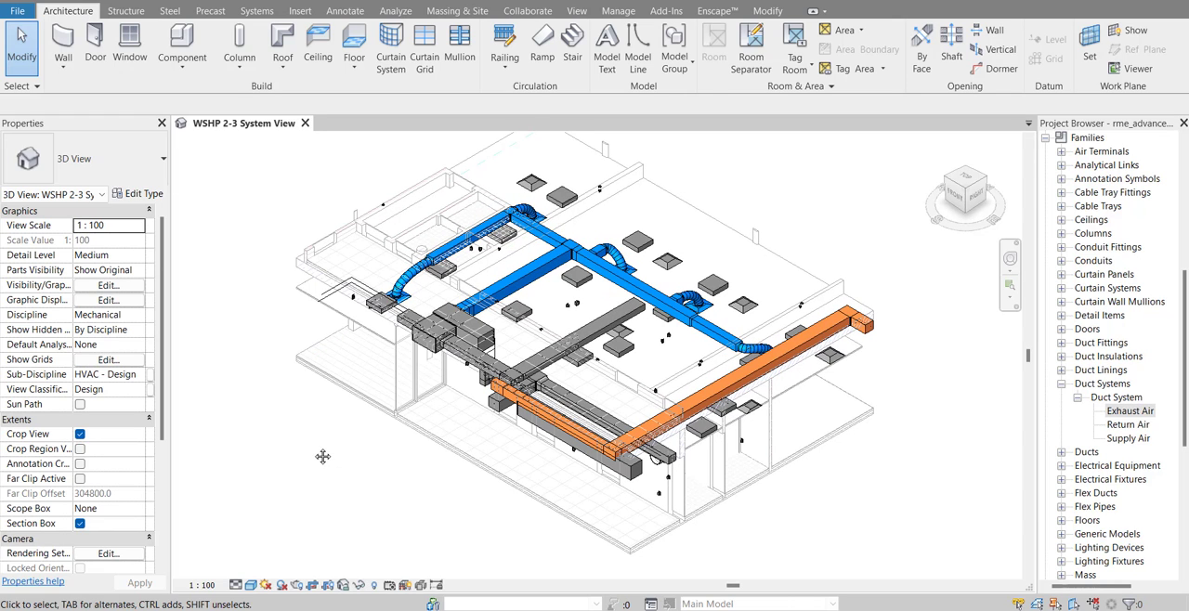
Save the orientation of the 3D view and lock the view so that elements can be tagged
click(353, 17)
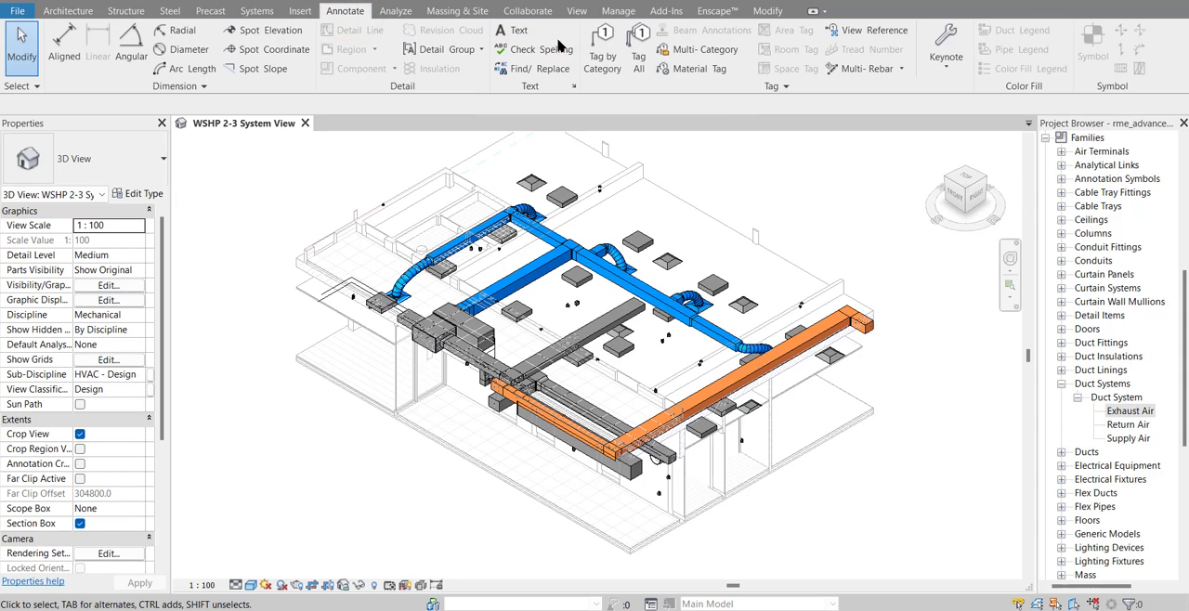
click(609, 49)
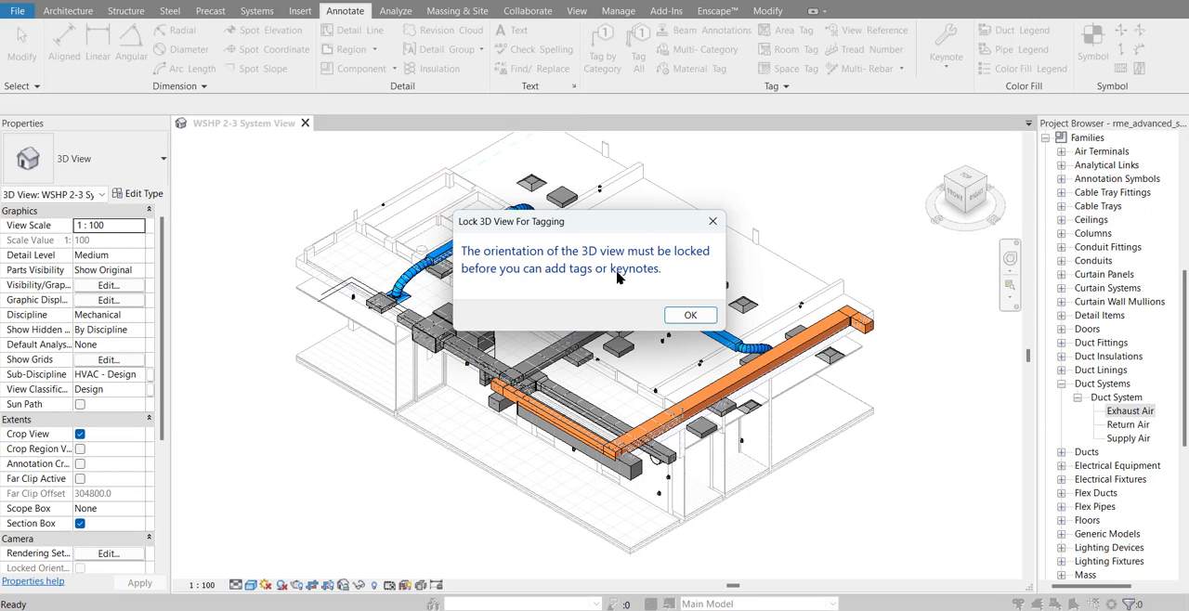
click(683, 317)
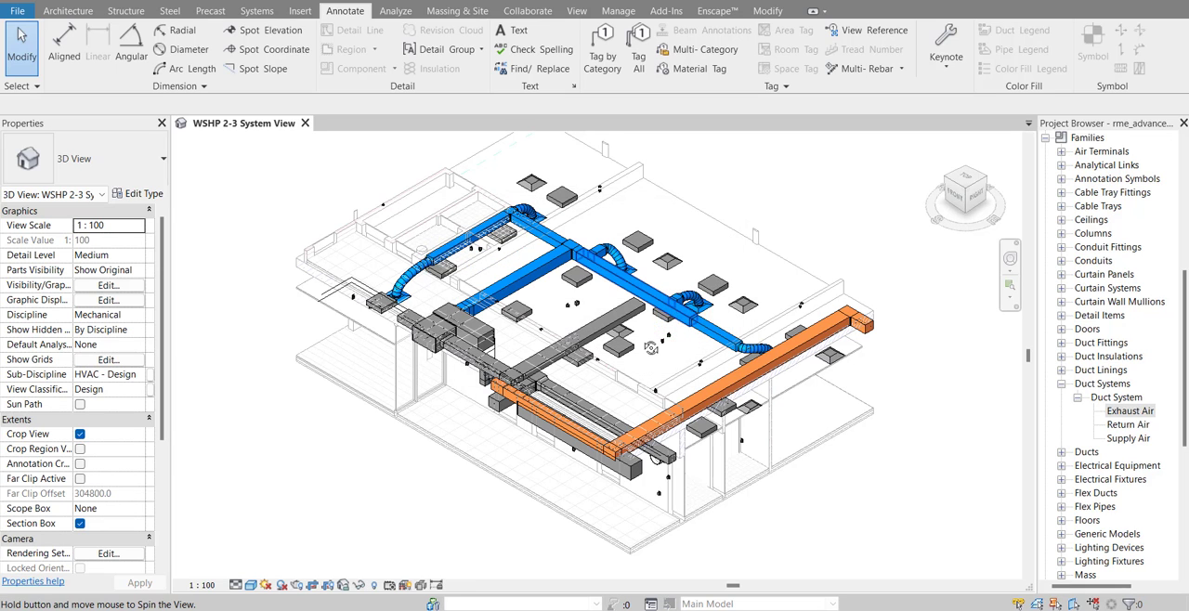
shift+middle_drag(686, 323, 380, 459)
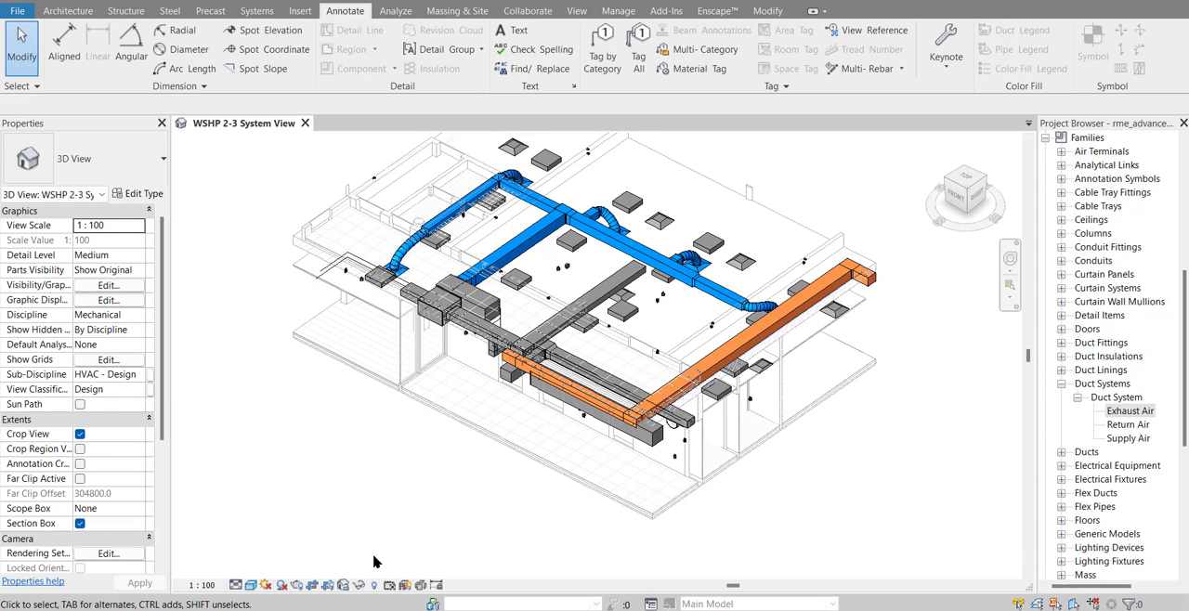
click(343, 585)
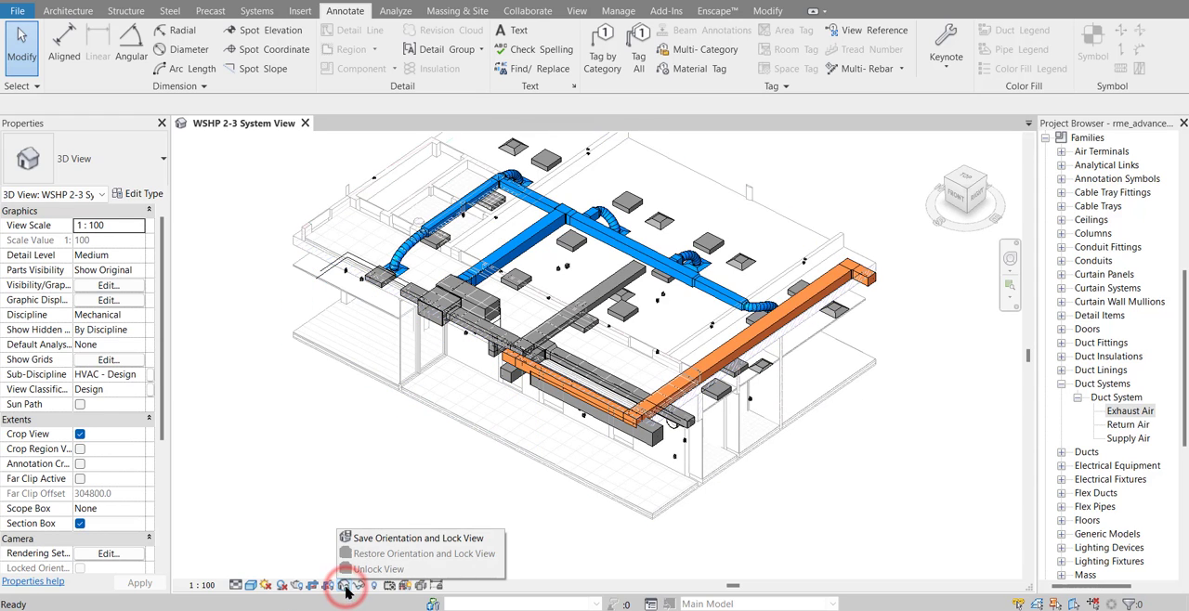
click(379, 539)
Tag the short grey duct beside the mechanical unit by category, with a free-end leader and the text in front of the building
scroll(389, 483, down, 2)
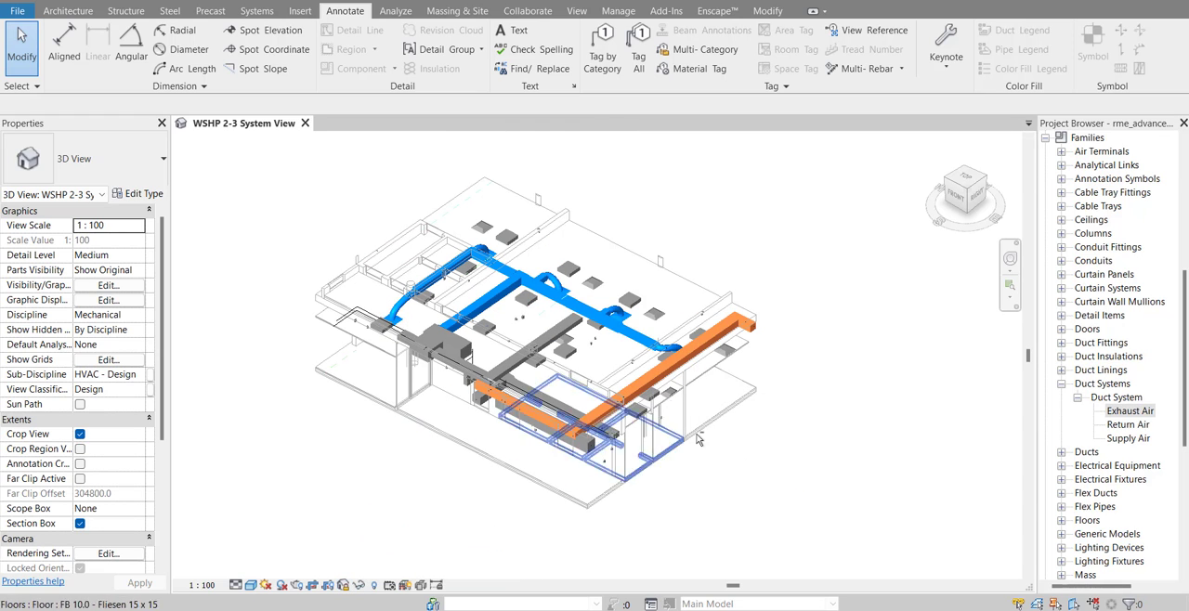
shift+middle_drag(641, 374, 548, 394)
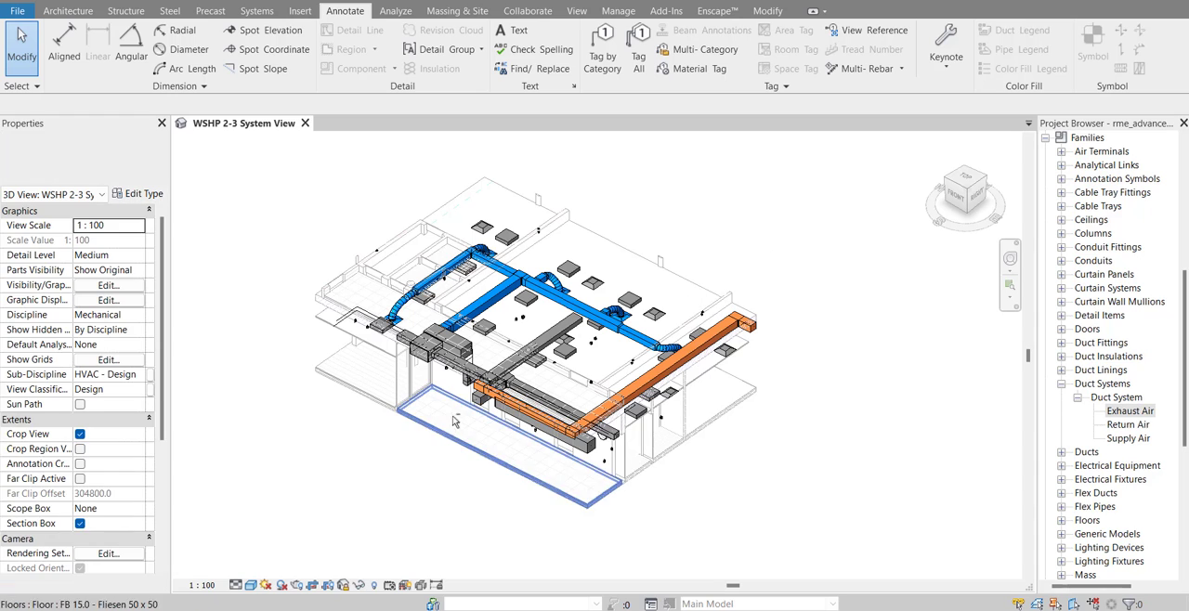
shift+middle_drag(455, 422, 563, 391)
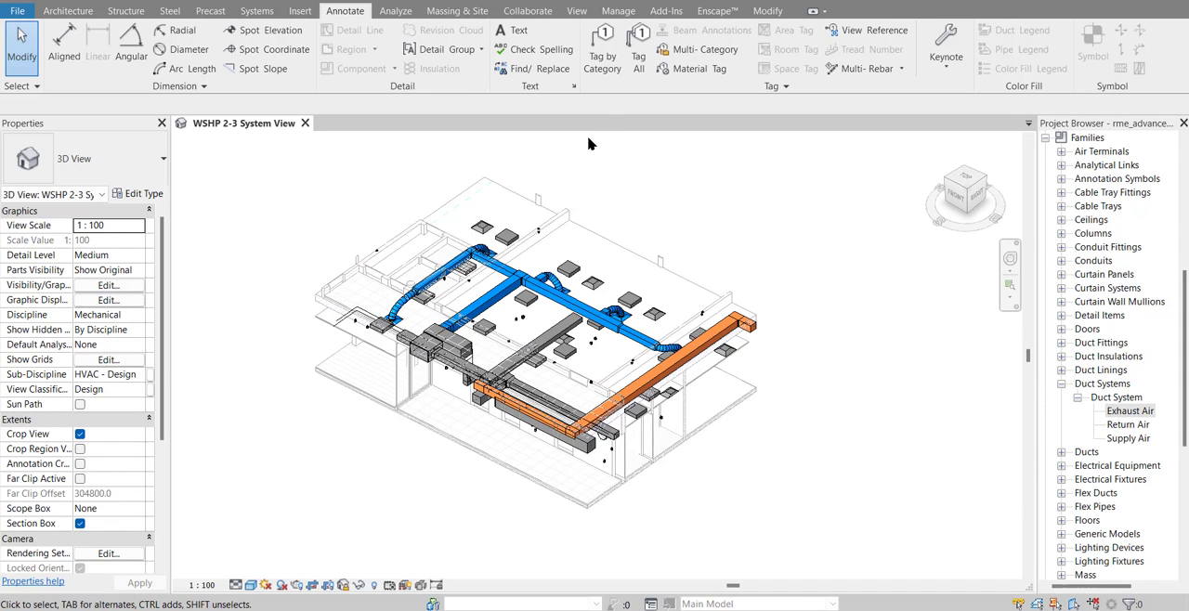
click(602, 46)
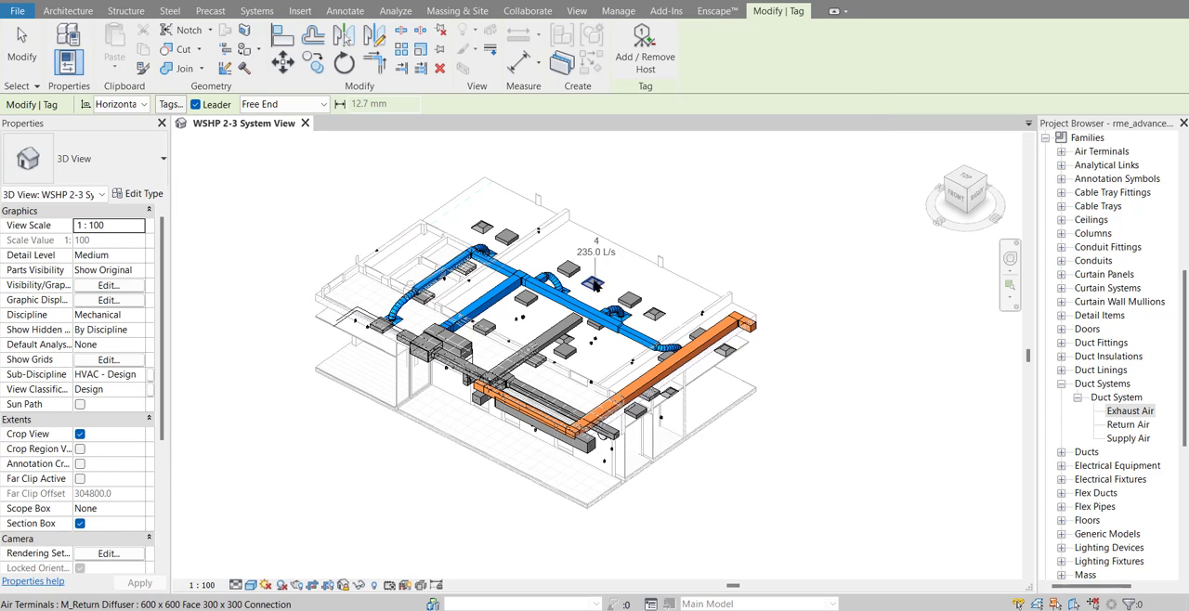
scroll(597, 291, up, 3)
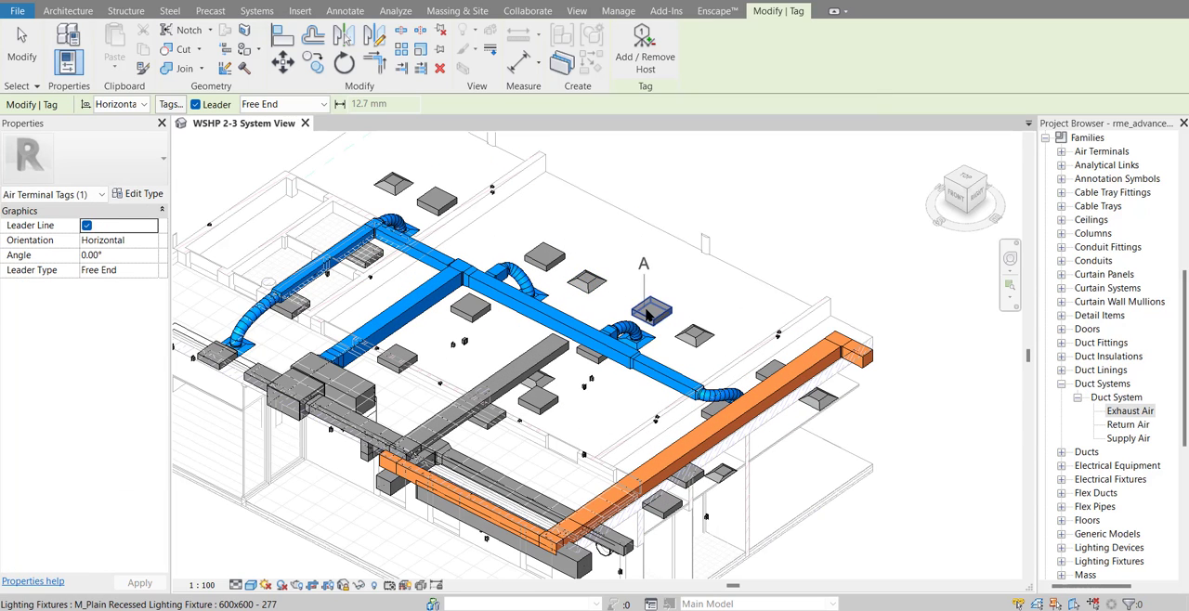
middle_drag(436, 383, 558, 322)
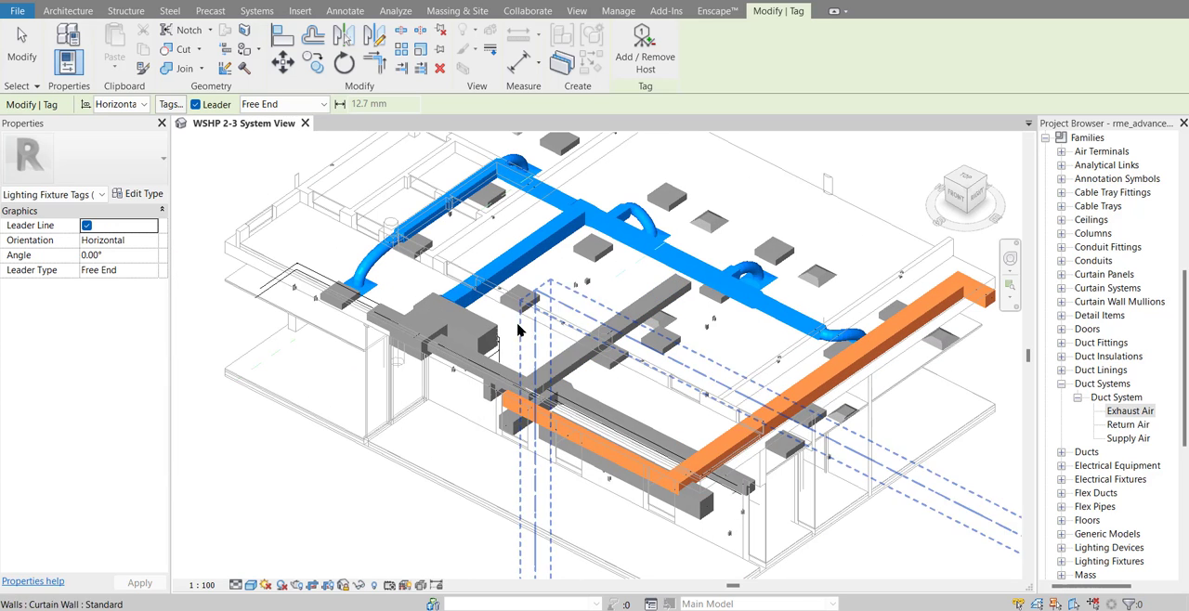
click(474, 358)
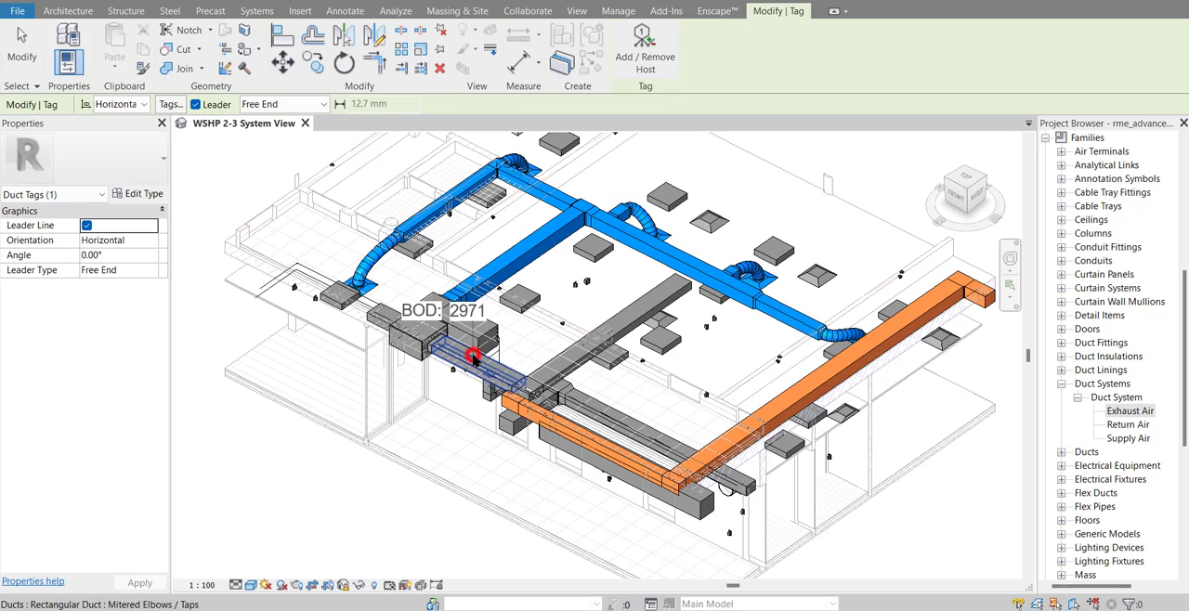
scroll(537, 311, down, 1)
middle_drag(537, 311, 607, 243)
click(481, 417)
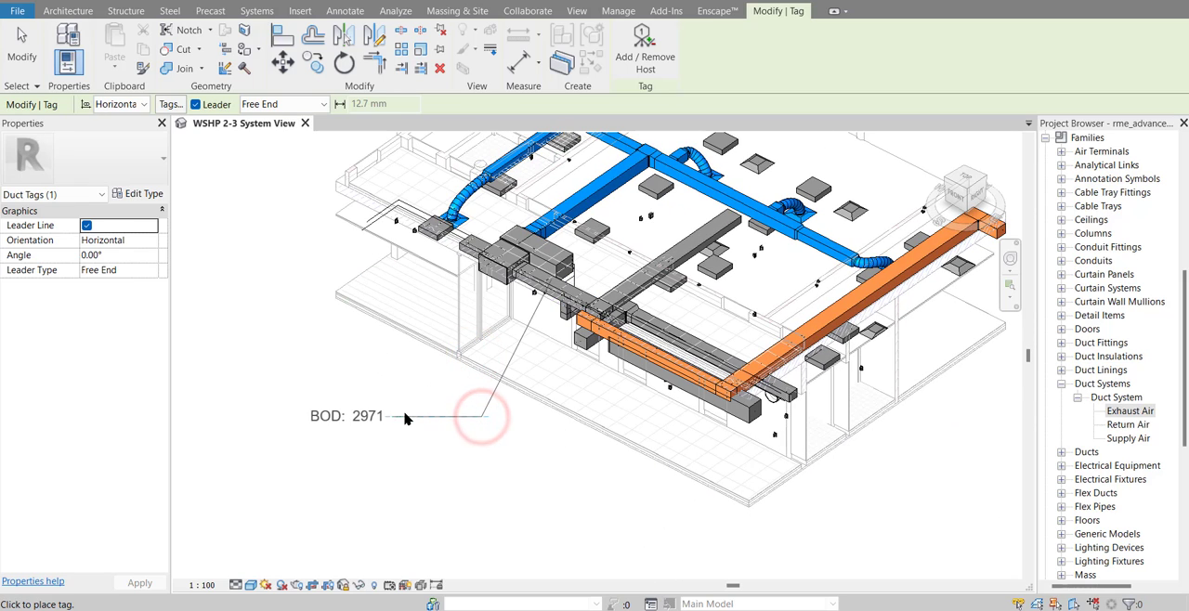
click(401, 415)
Tag the recessed lighting fixture behind the blue supply duct by category, placing the tag with its leader above the building
scroll(401, 414, down, 1)
click(554, 263)
click(587, 178)
click(637, 178)
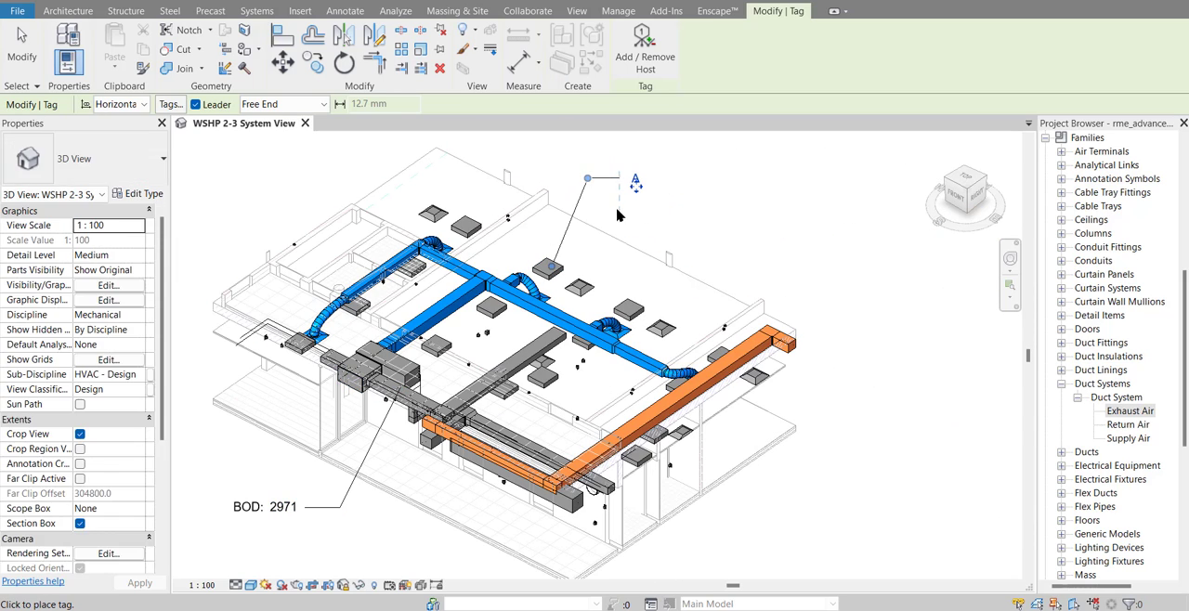
key(Escape)
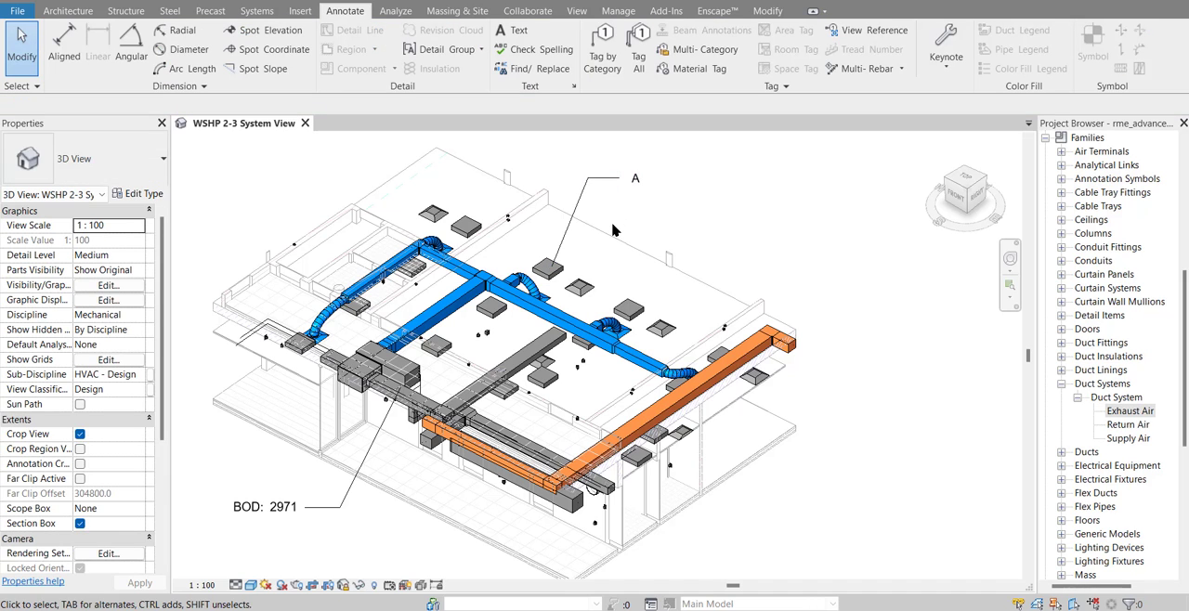
Set the Type Mark of the tagged recessed lighting fixture's type to L-103
click(550, 267)
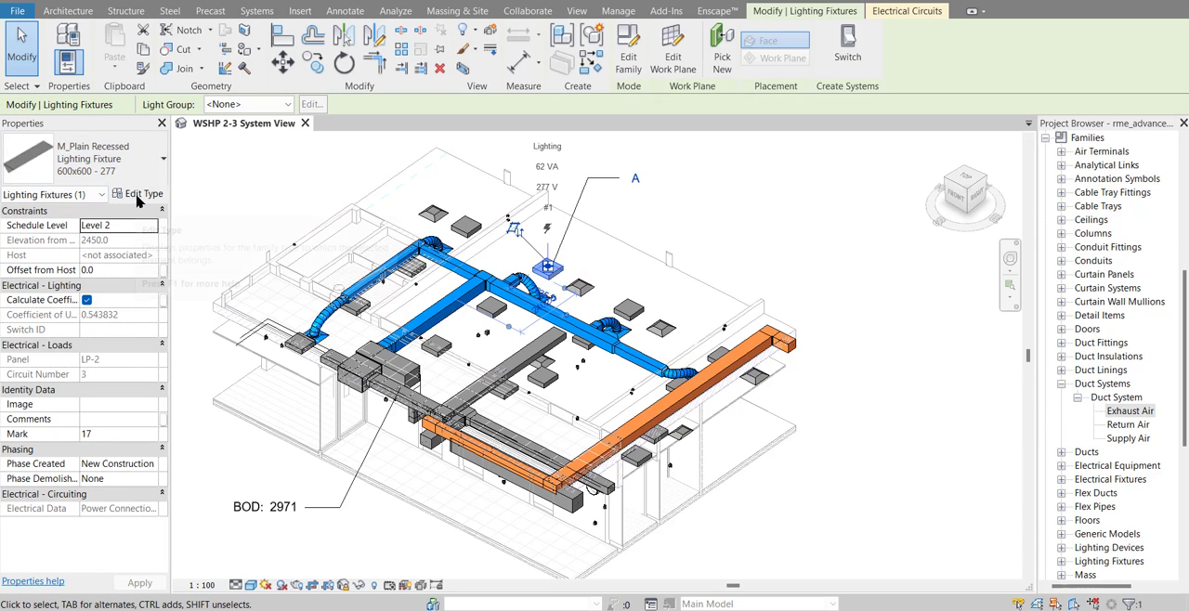
click(139, 194)
scroll(627, 355, down, 3)
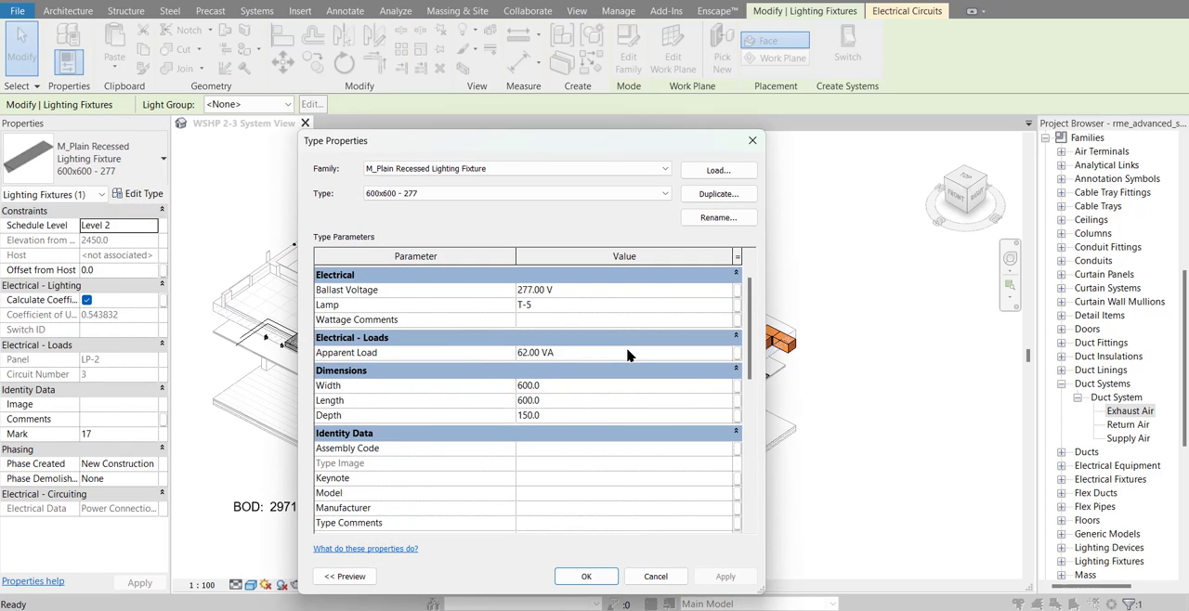
scroll(627, 355, down, 3)
click(553, 459)
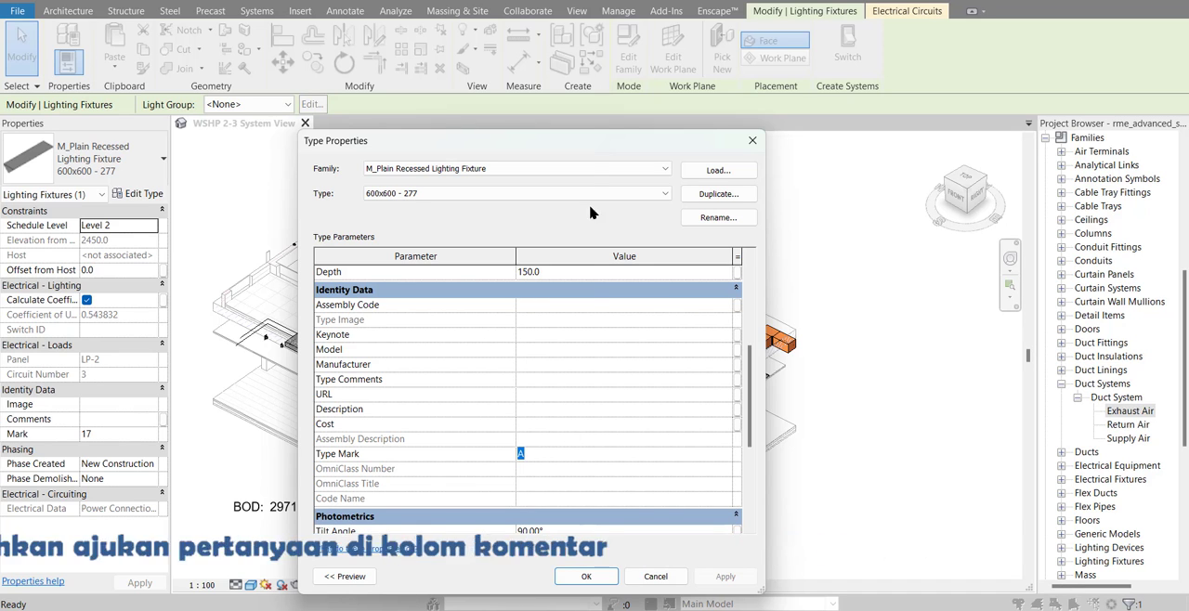
drag(594, 144, 351, 149)
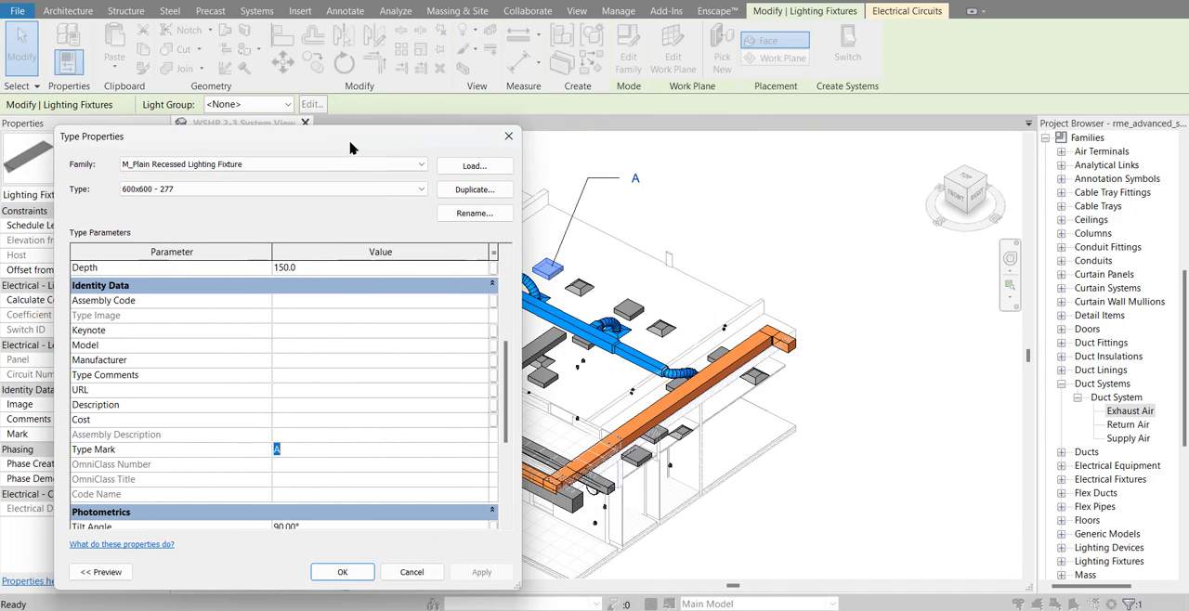
click(296, 450)
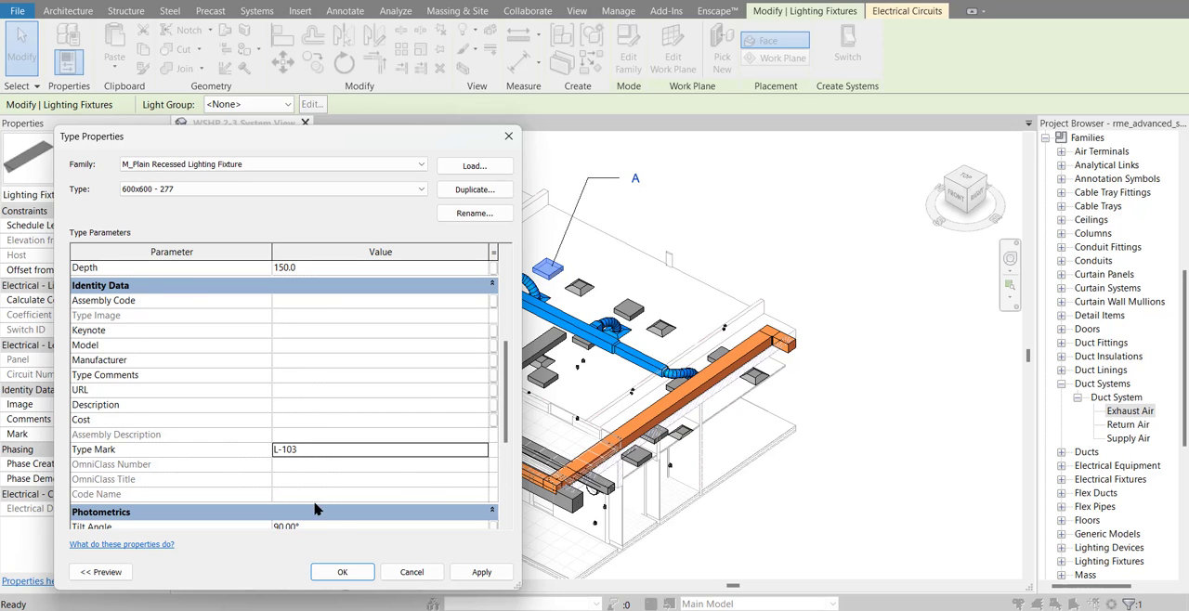
click(338, 571)
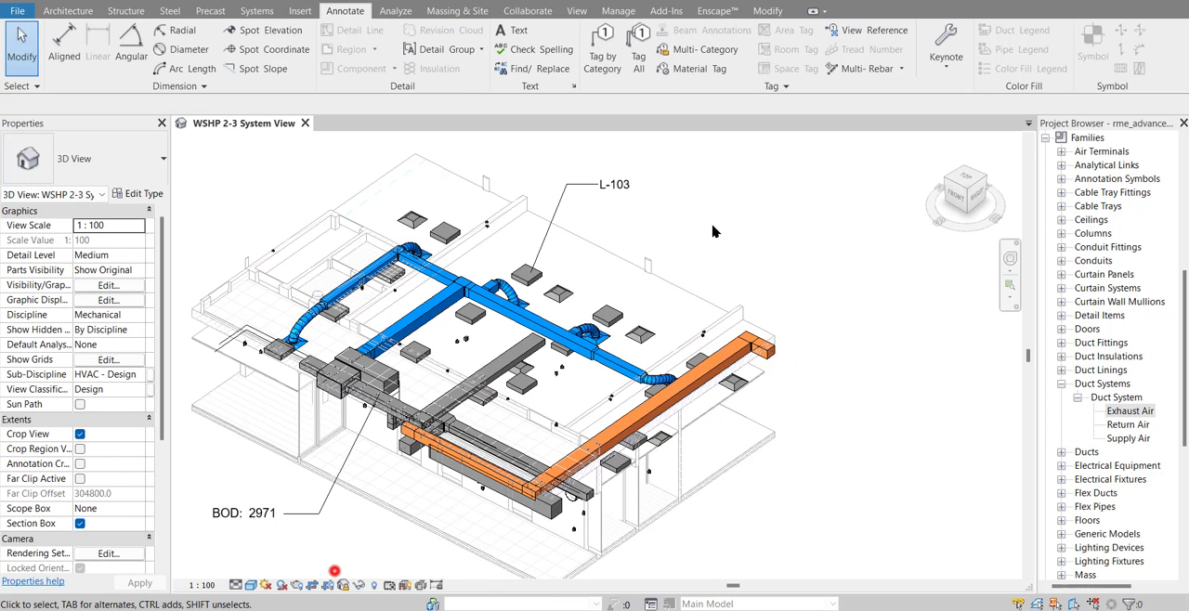
Tag the long orange exhaust duct by category, with a free-end leader and the text in front of the building
click(599, 58)
middle_drag(783, 285, 749, 227)
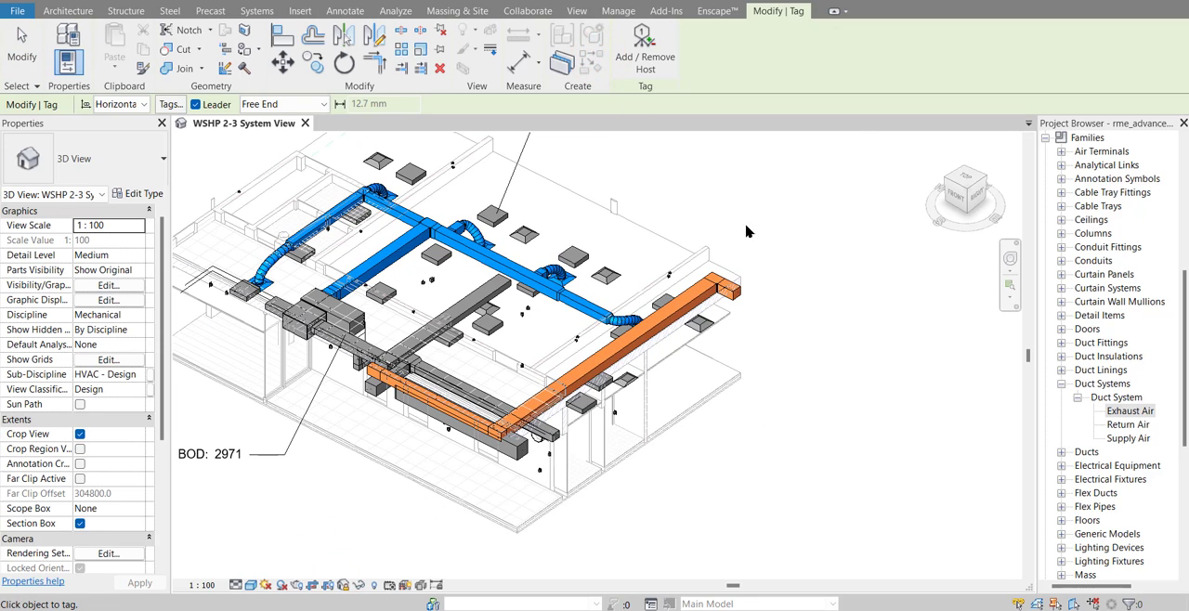
click(601, 360)
click(645, 481)
click(718, 480)
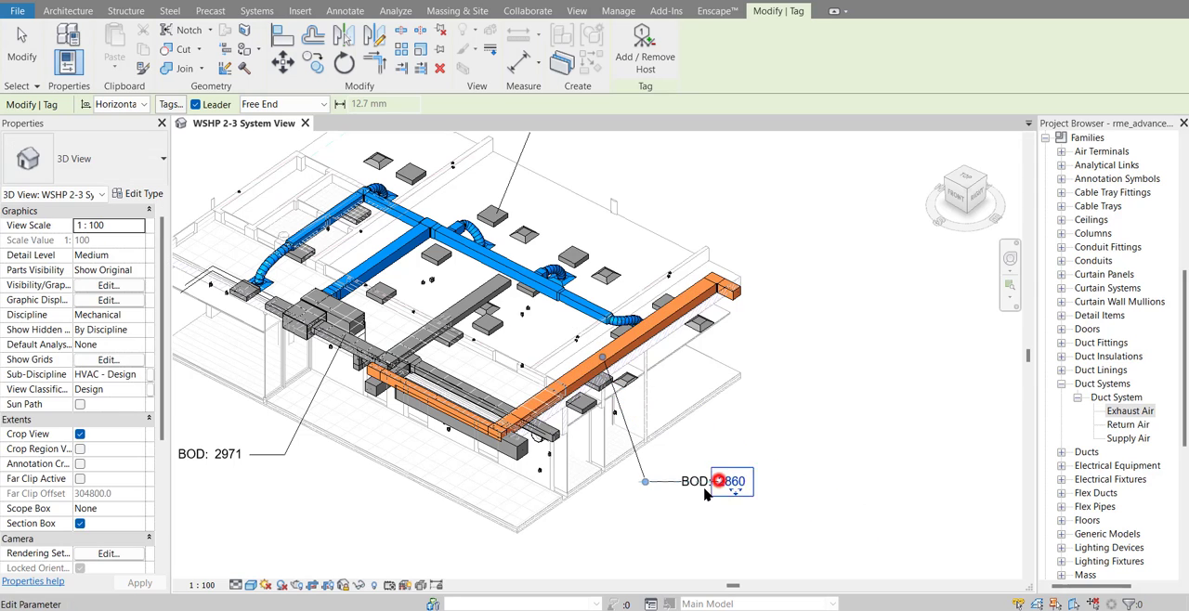
click(685, 516)
click(701, 316)
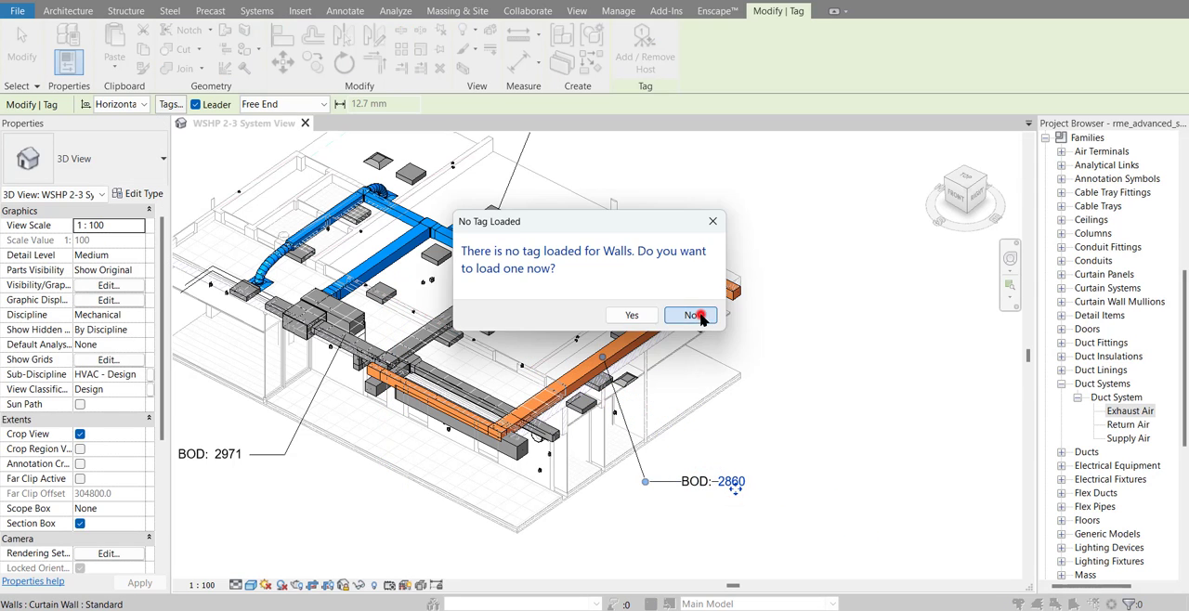
click(864, 377)
key(Escape)
Tag the blue flex duct nearest the mechanical unit by category, with a free-end leader and the text outside the building
scroll(827, 261, down, 1)
middle_drag(827, 261, 849, 303)
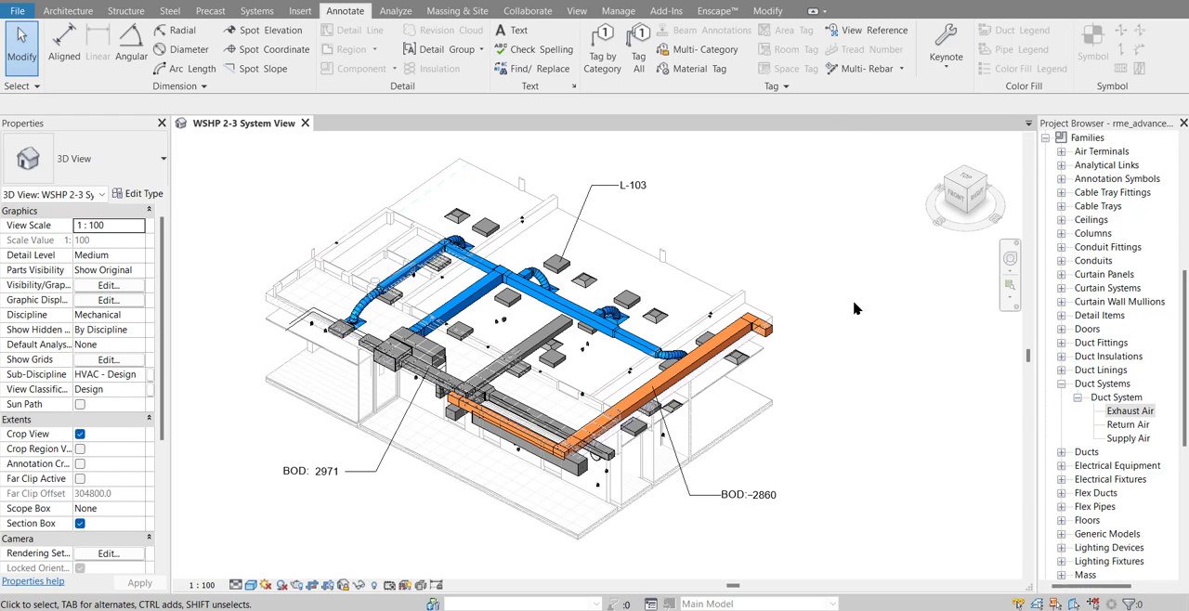
middle_drag(755, 302, 810, 288)
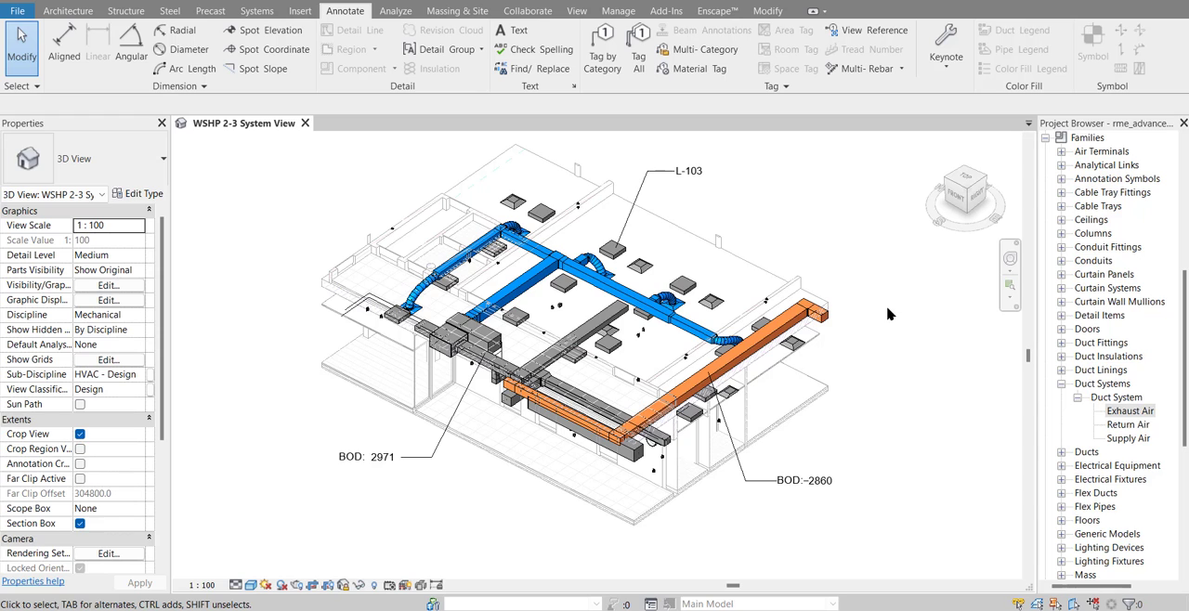
key(t)
key(g)
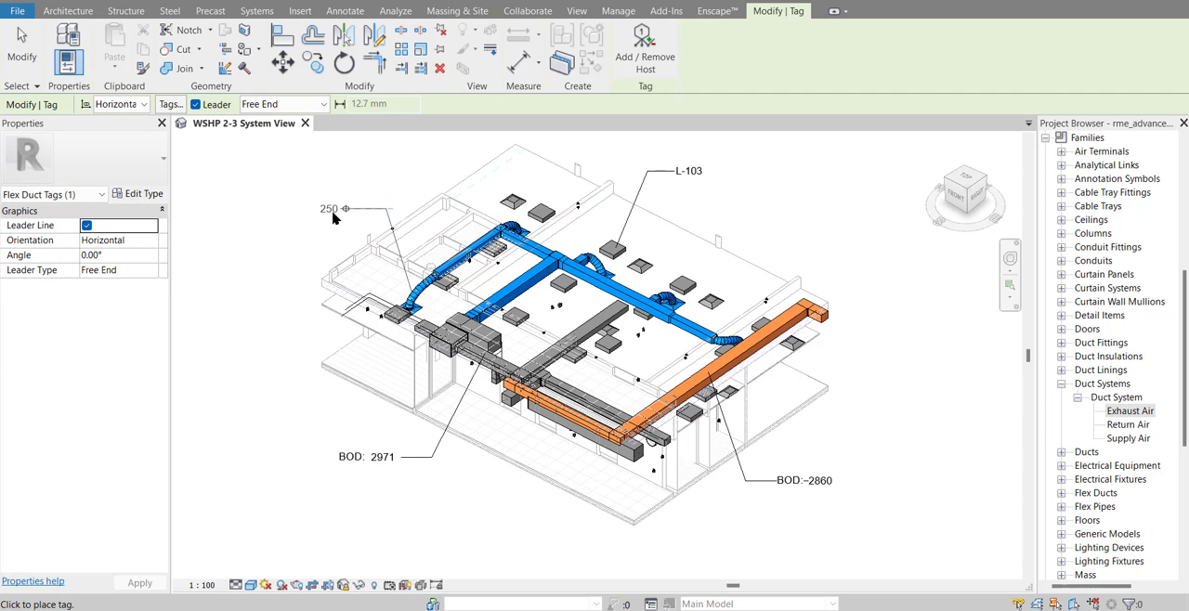
click(318, 217)
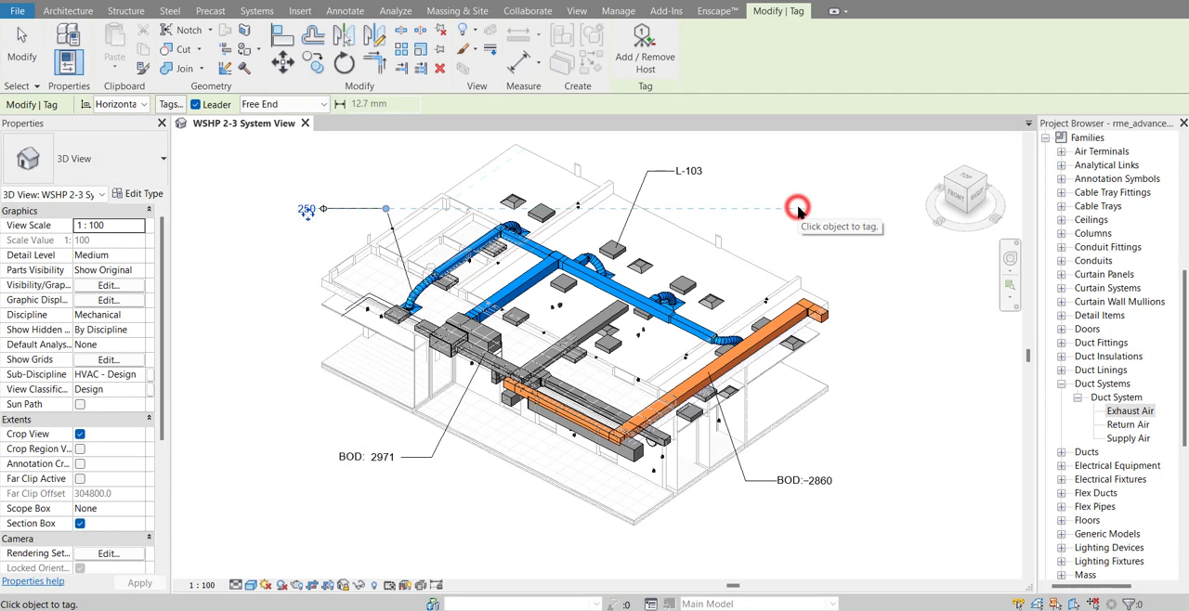
scroll(796, 210, down, 2)
key(Escape)
middle_drag(280, 317, 252, 337)
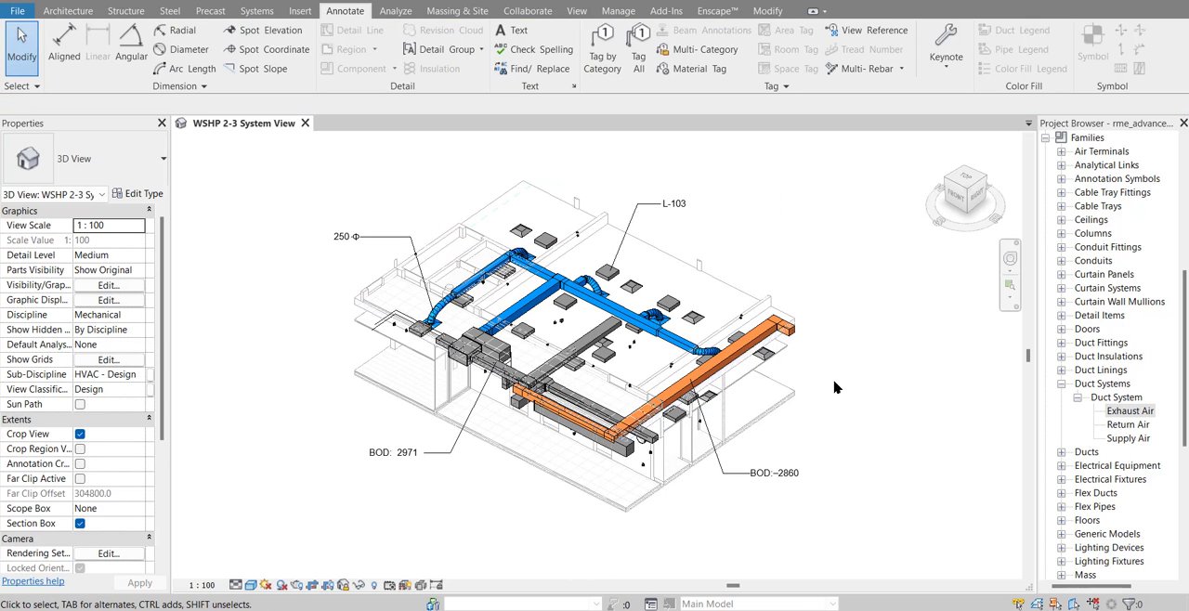
Set the work plane by picking the face of the tiled floor at the front of the building
scroll(791, 384, up, 3)
middle_drag(790, 384, 646, 367)
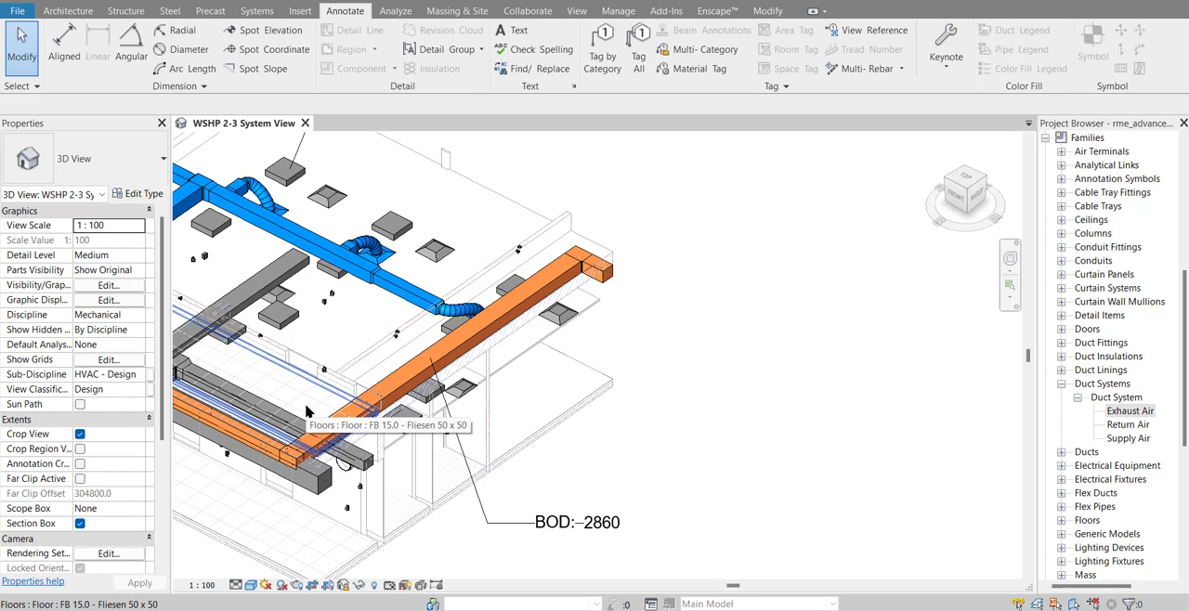
middle_drag(306, 411, 434, 389)
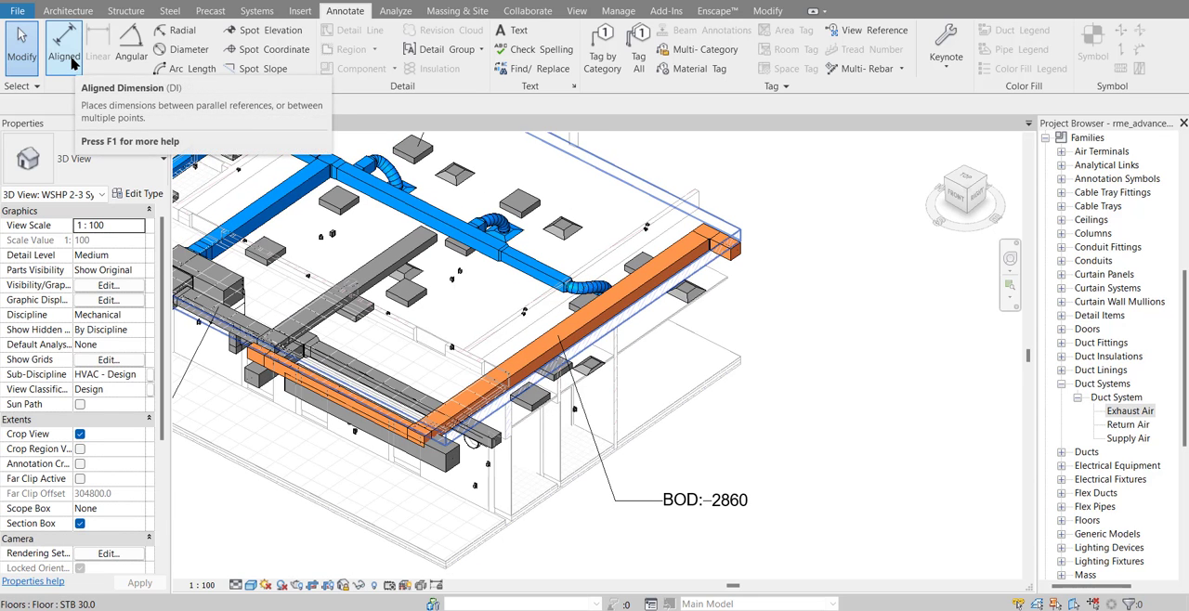
click(69, 11)
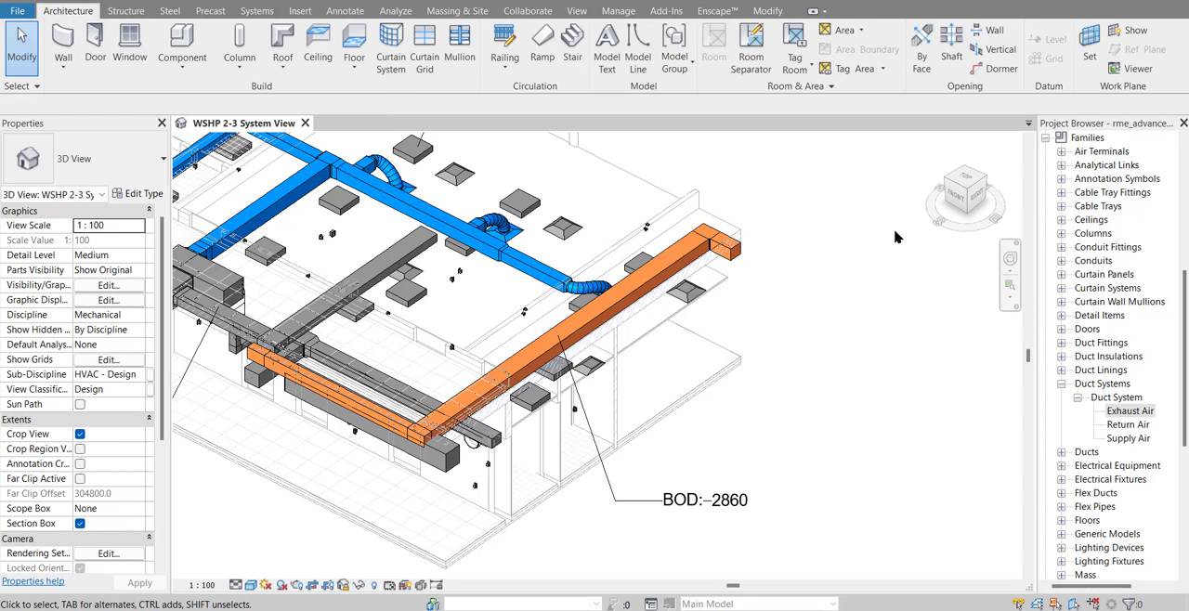
click(1087, 56)
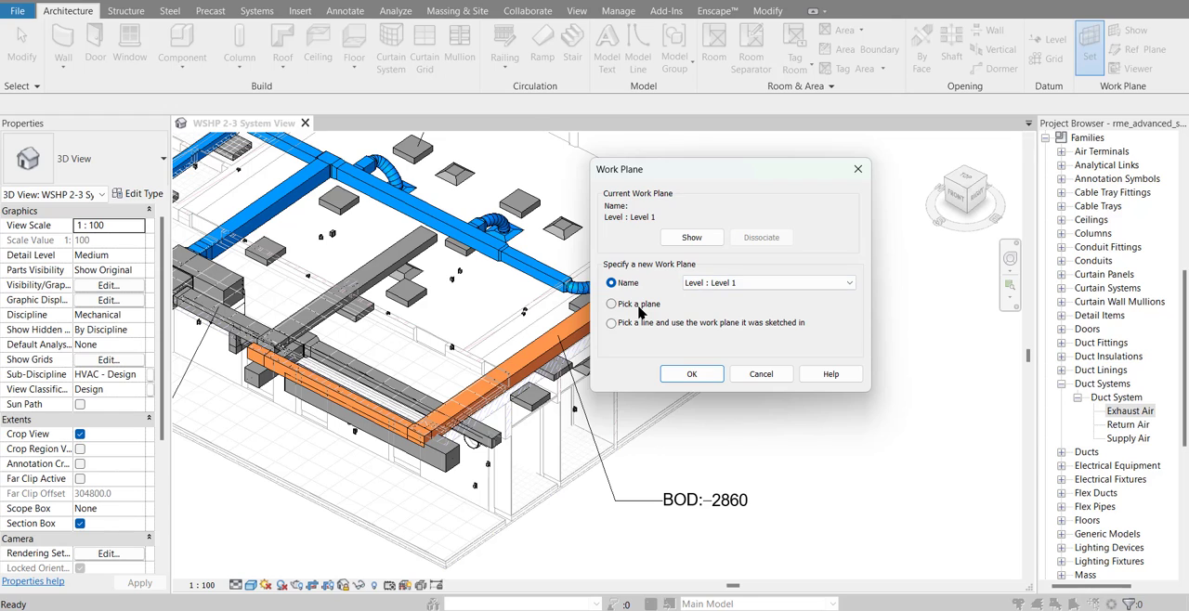
click(685, 372)
scroll(794, 354, down, 2)
middle_drag(806, 358, 886, 313)
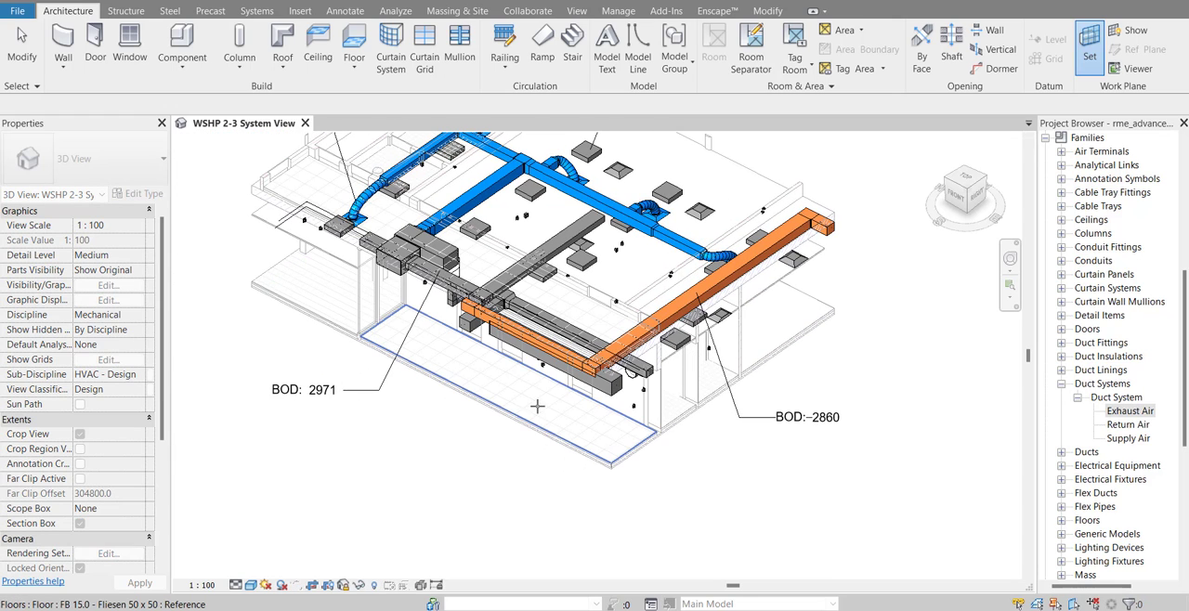
scroll(459, 394, up, 2)
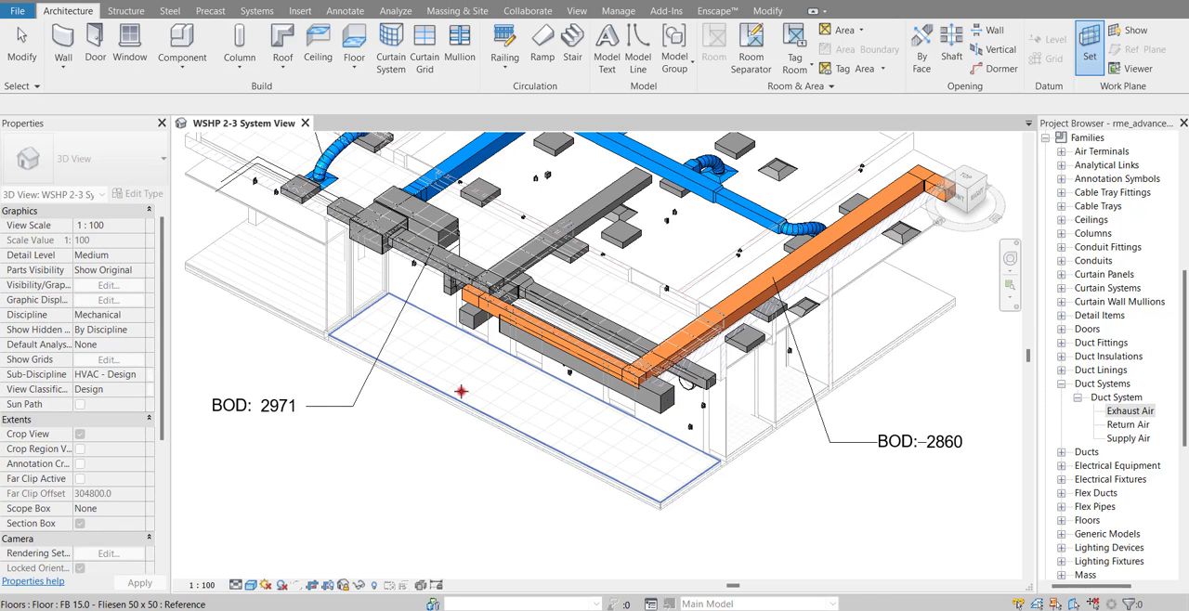
click(460, 394)
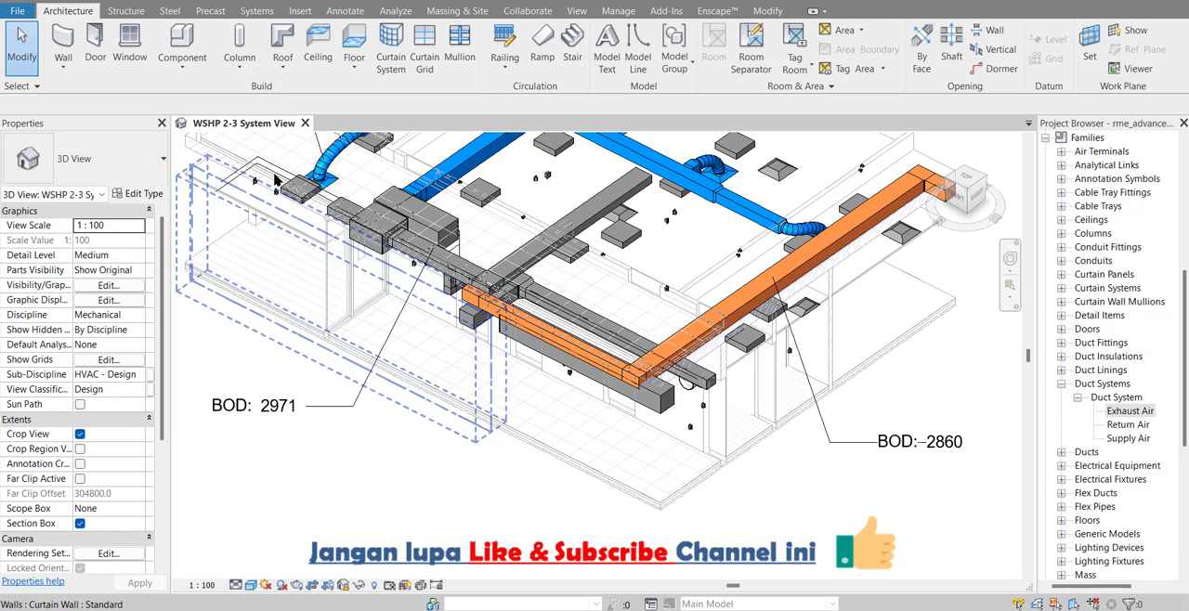
Place an aligned dimension along the front tiled floor, from the wall at one end to the floor's opposite edge
click(344, 10)
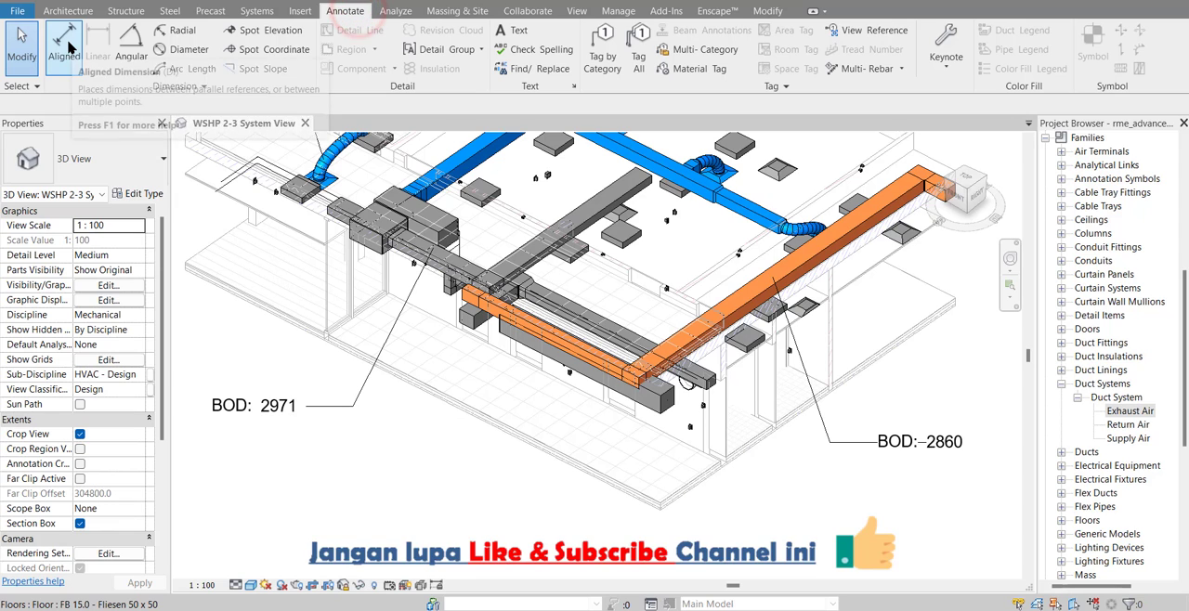
click(67, 47)
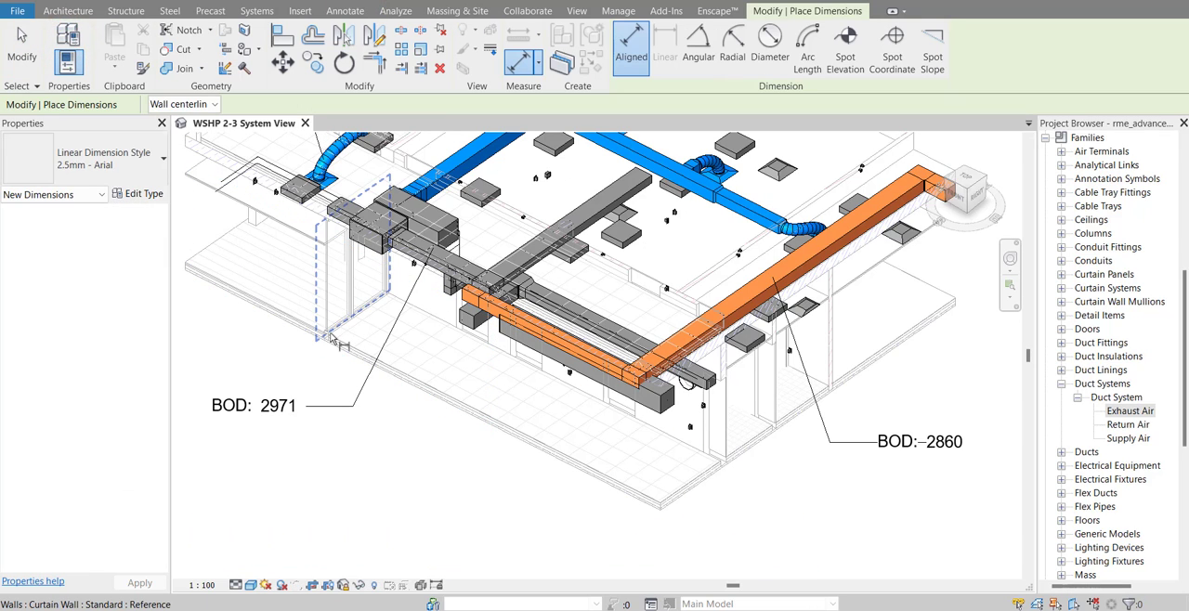
click(684, 491)
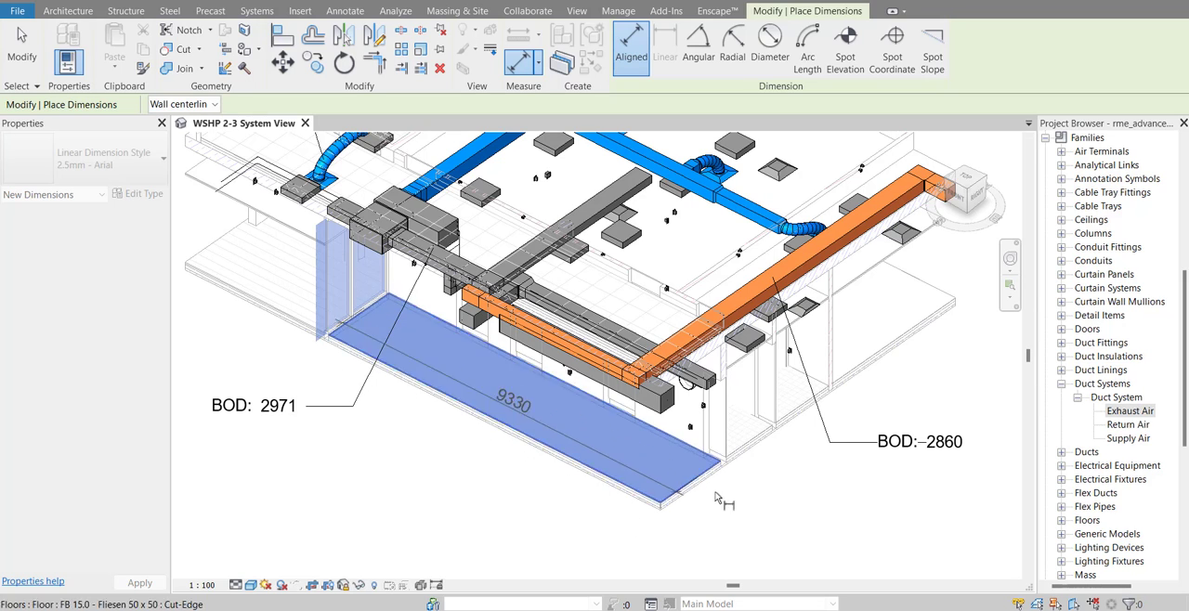
click(744, 513)
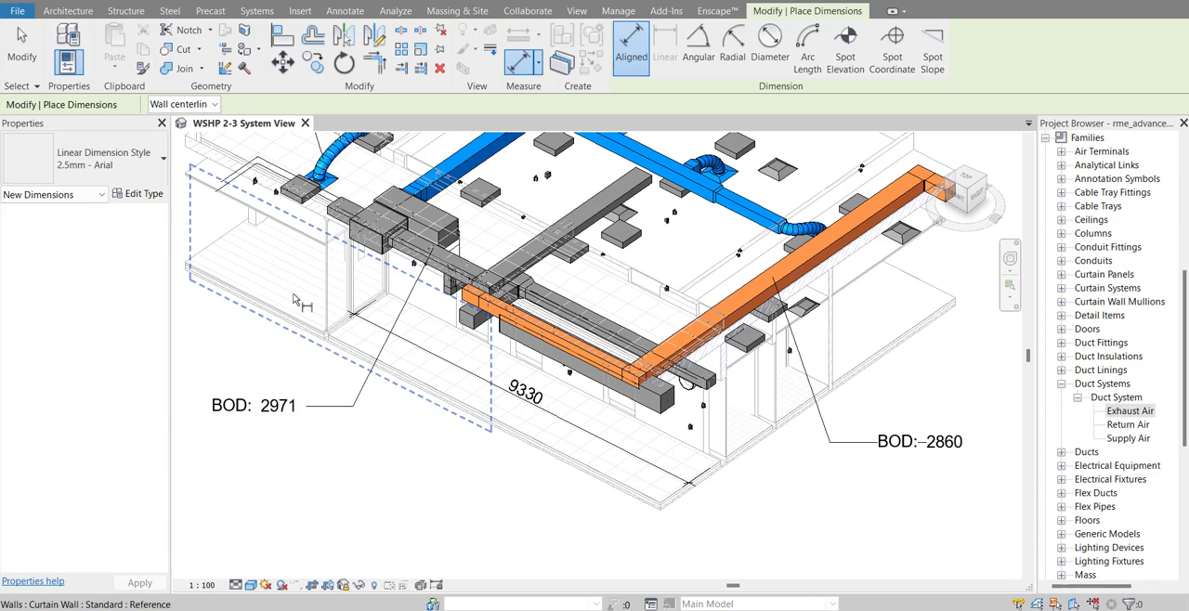
Place an aligned dimension along the building side beneath the long orange duct, from the tiled floor's front edge to the far floor edge
scroll(493, 510, down, 2)
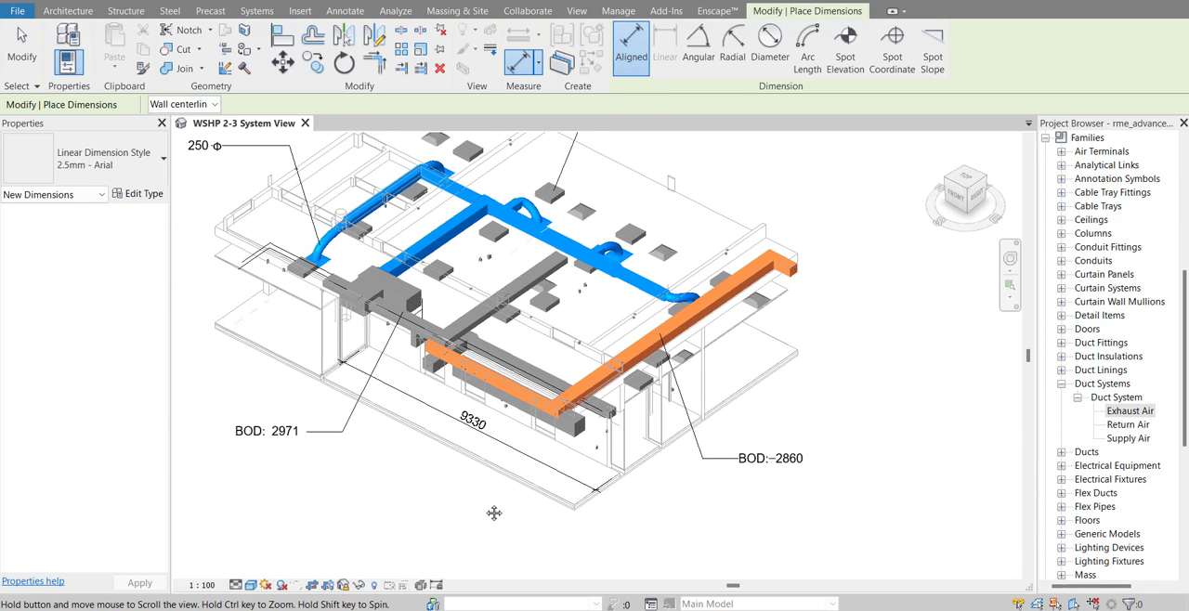
scroll(602, 526, up, 3)
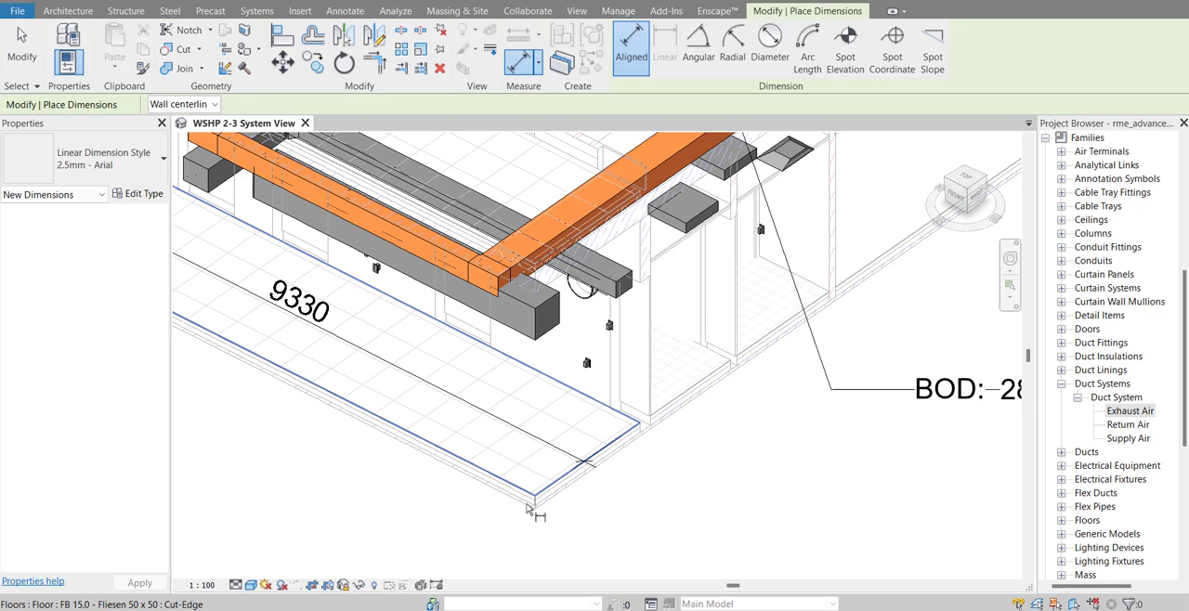
scroll(526, 509, up, 4)
click(537, 455)
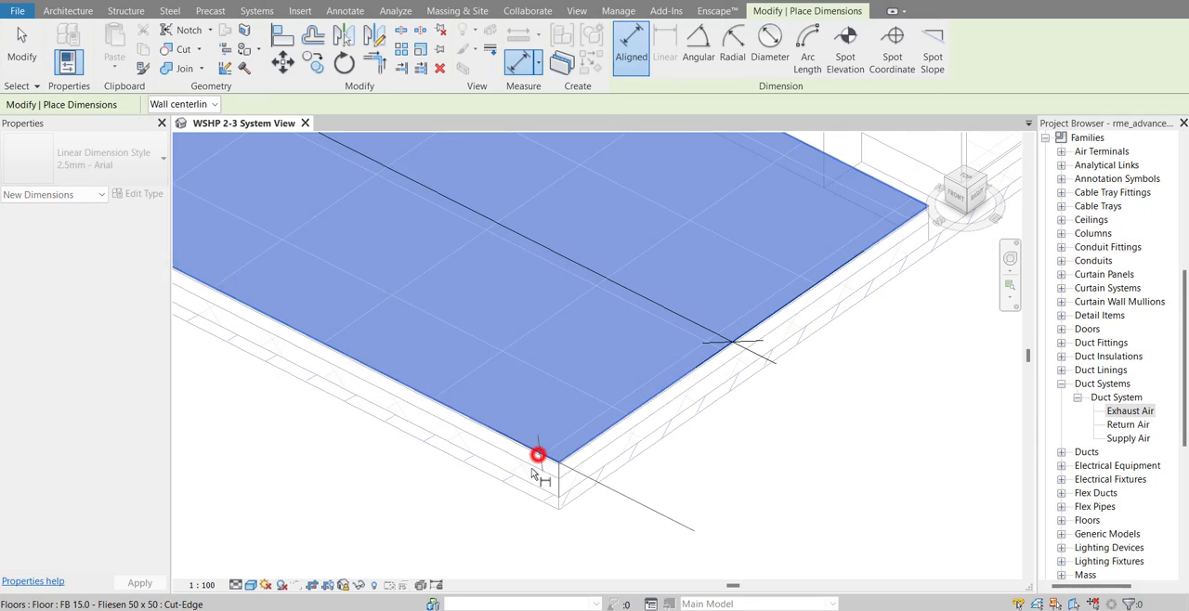
scroll(530, 490, down, 5)
middle_drag(599, 476, 435, 569)
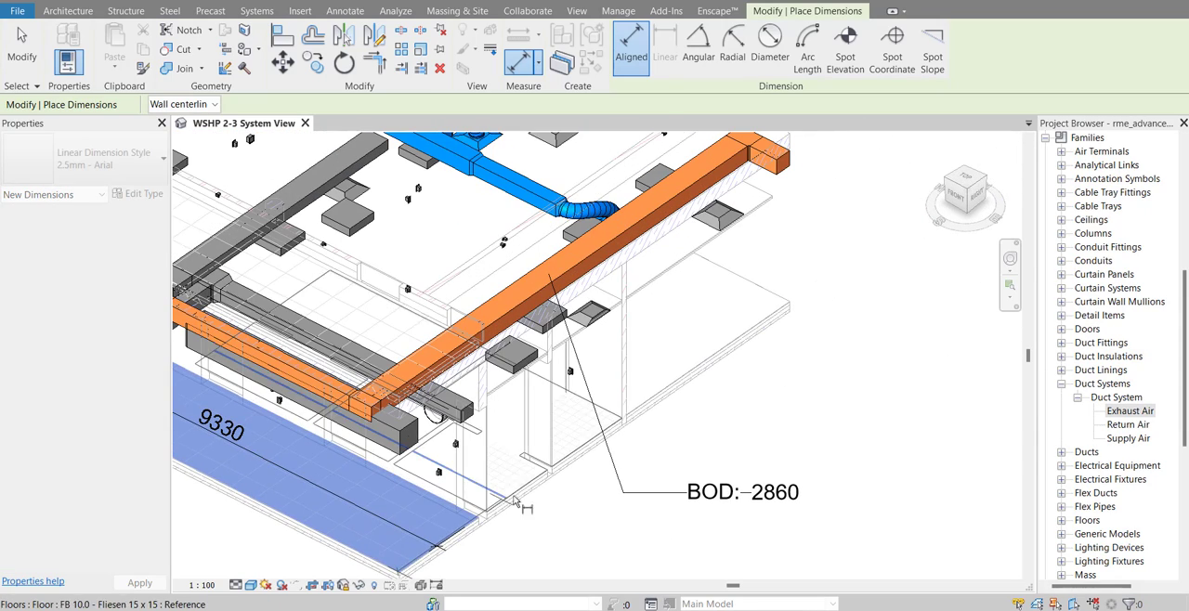
click(788, 297)
scroll(855, 296, down, 3)
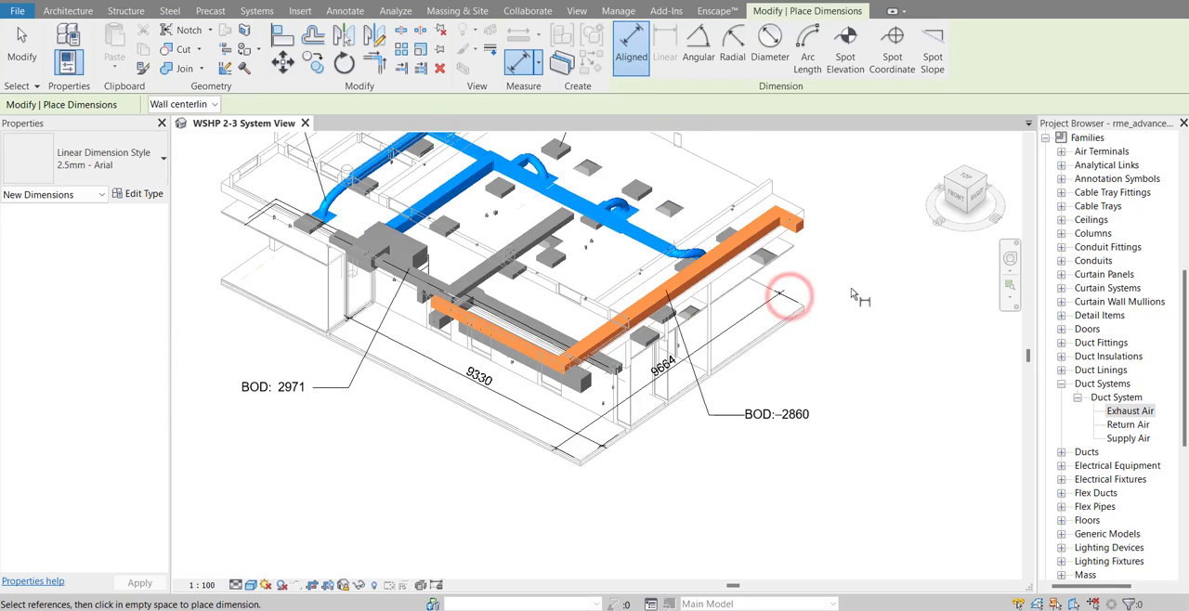
mouse_move(852, 291)
middle_down()
mouse_move(758, 366)
mouse_move(805, 358)
middle_up()
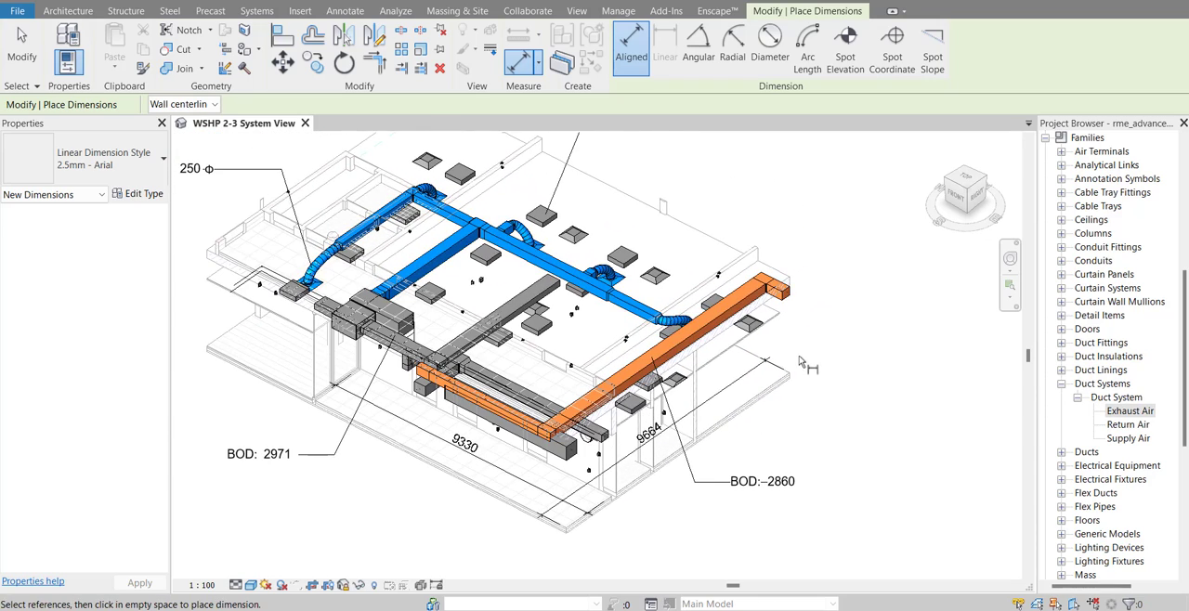
Set the work plane by picking the vertical face of the MW 11.5 wall alongside the long orange duct
click(69, 13)
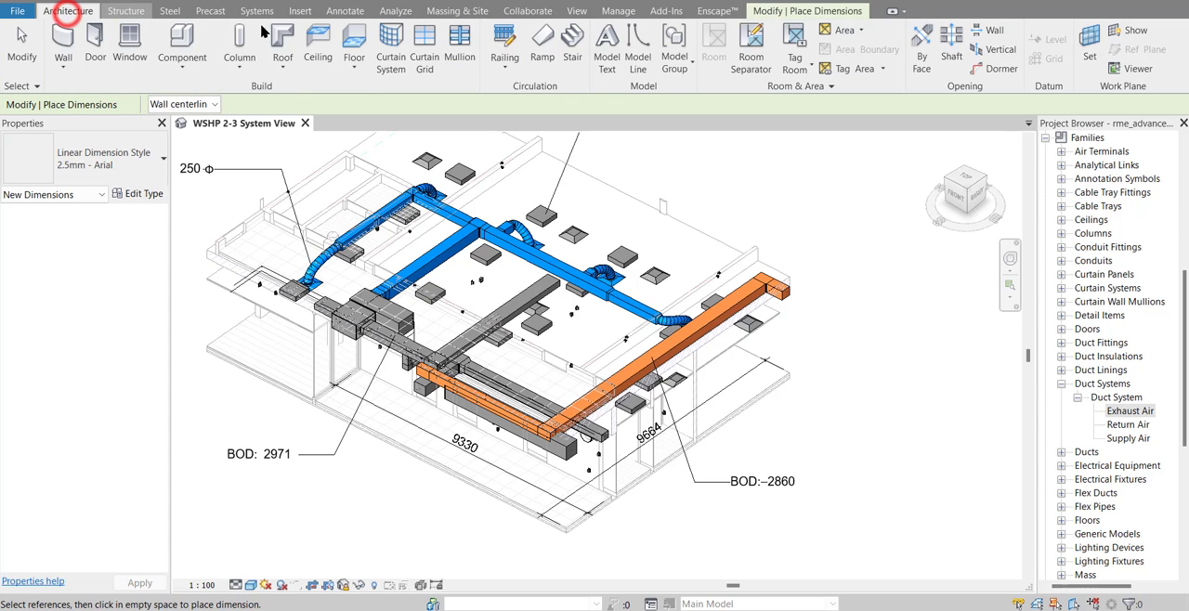
click(1087, 58)
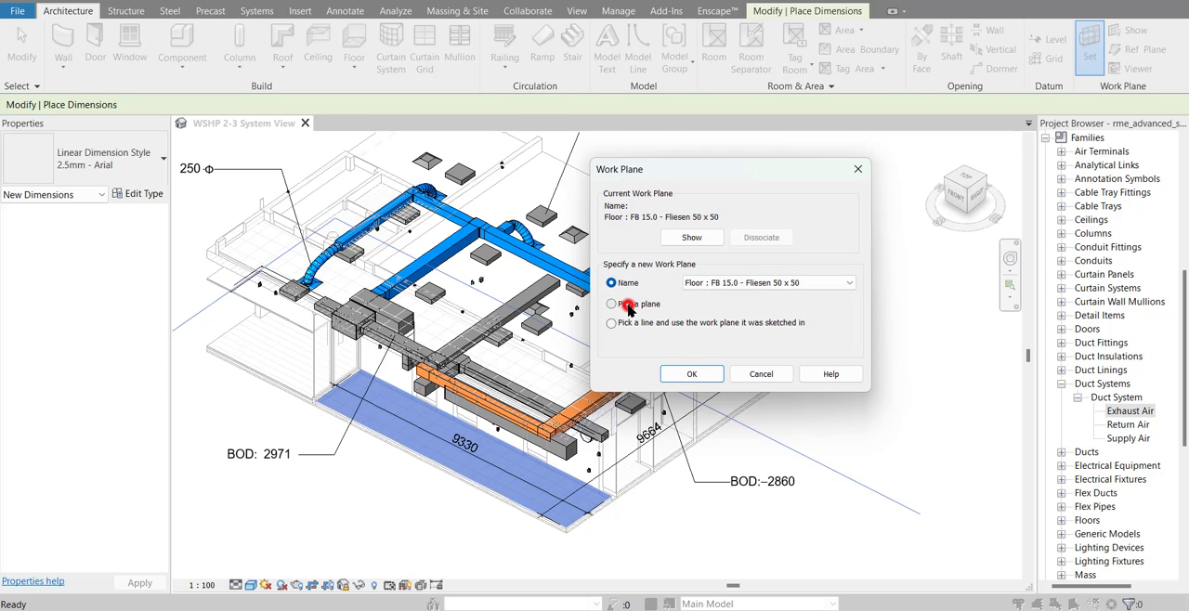
click(691, 373)
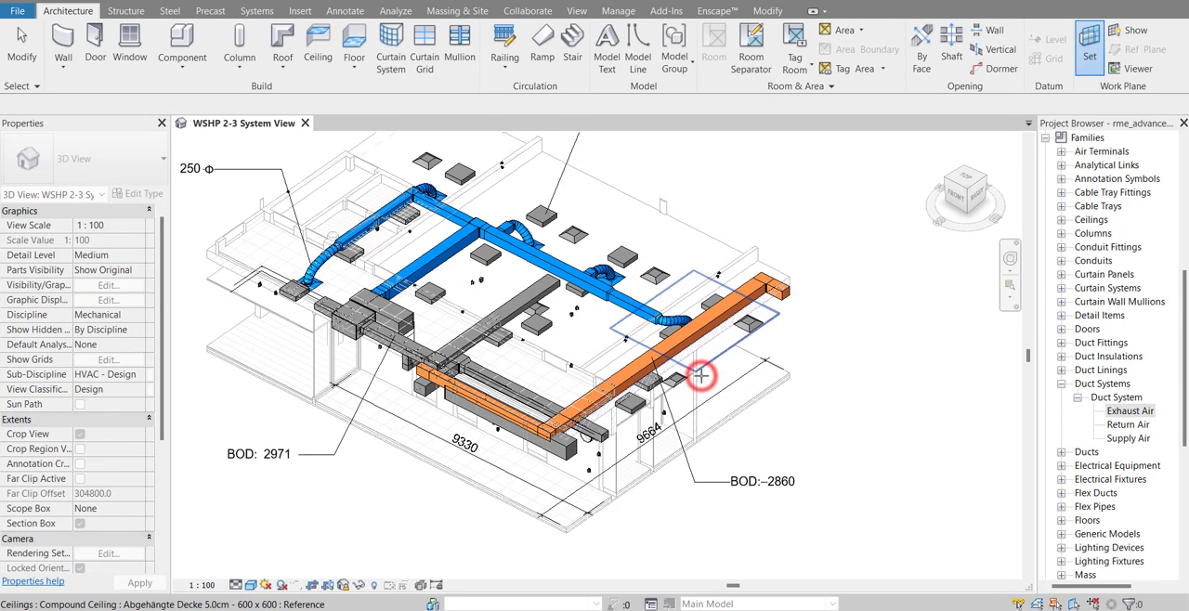
scroll(728, 284, up, 5)
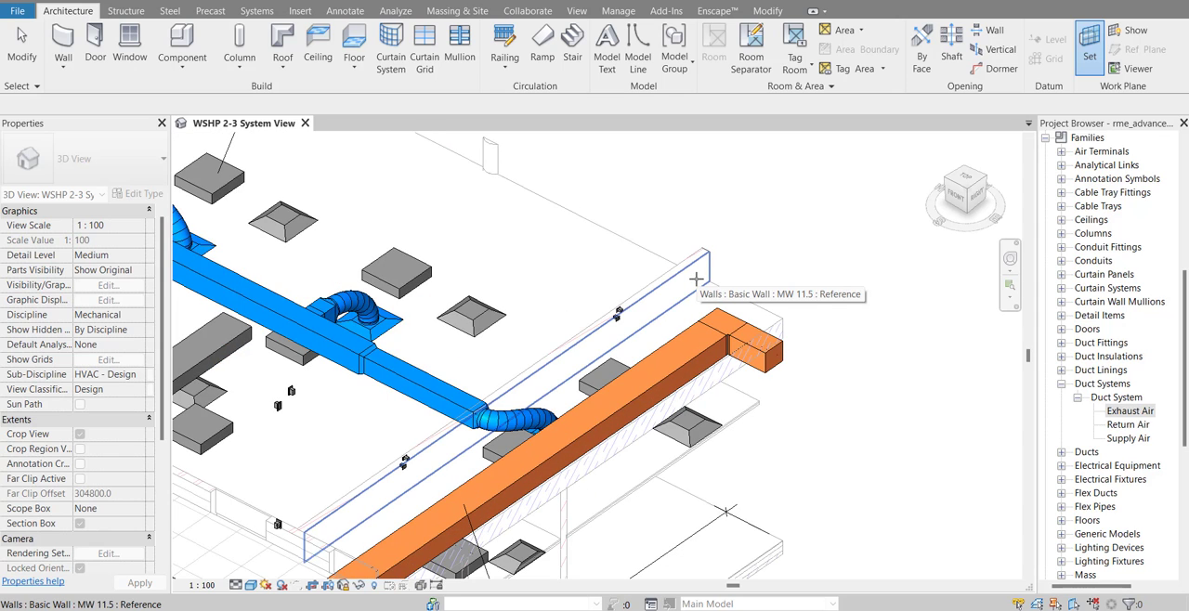
click(696, 275)
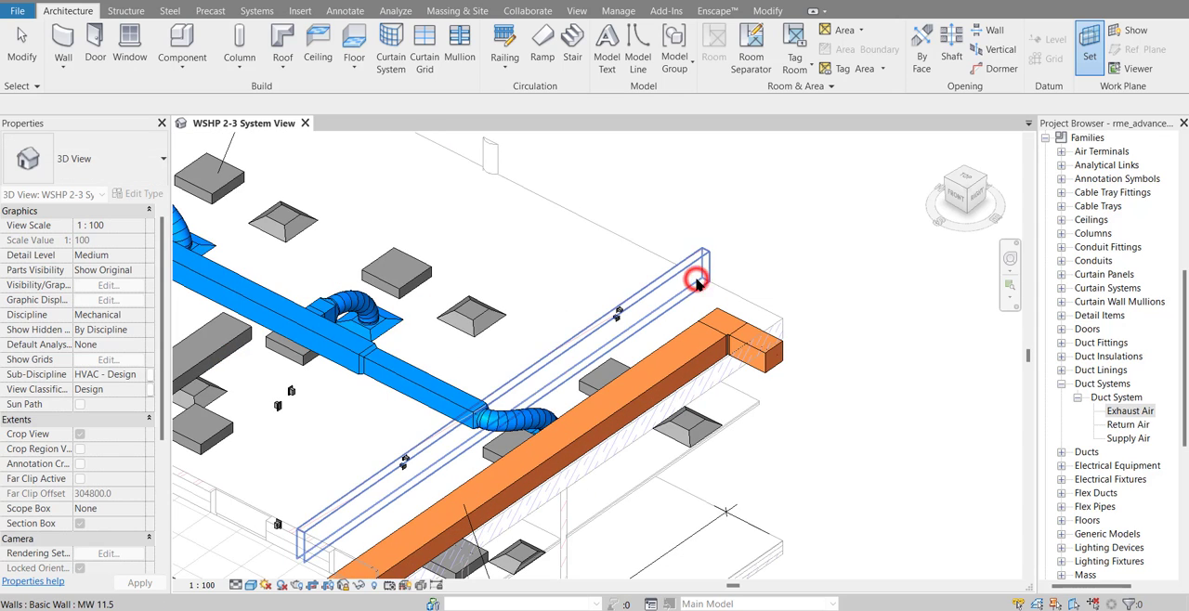
click(797, 252)
scroll(789, 249, down, 3)
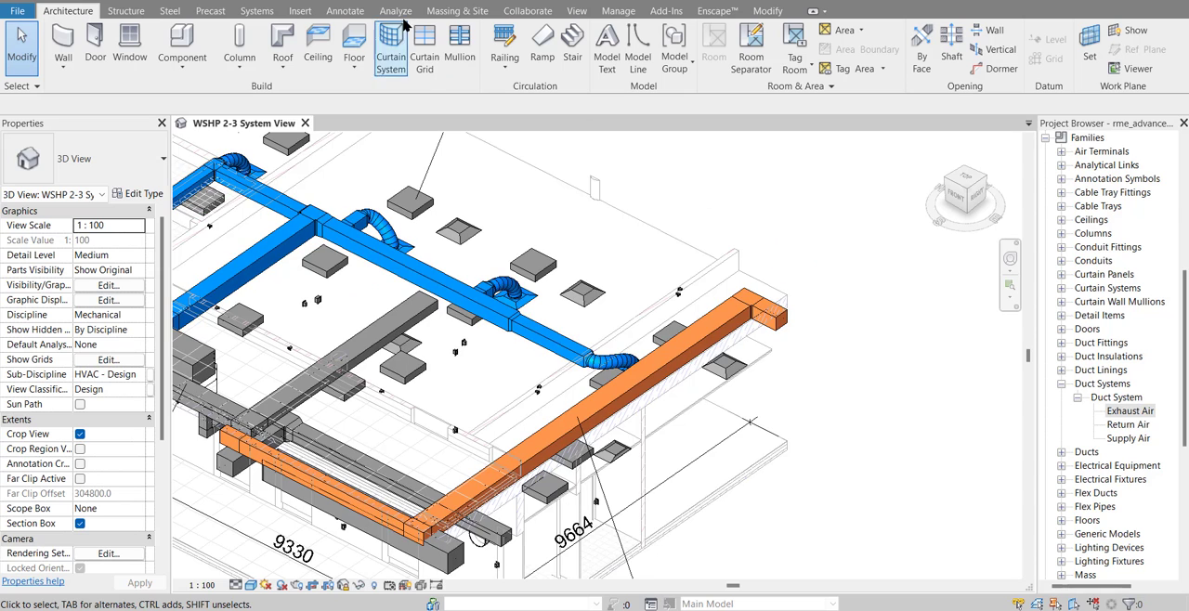
Place a vertical aligned dimension from the tiled floor to the ceiling near the orange duct's far end, outside the building
click(357, 13)
click(65, 42)
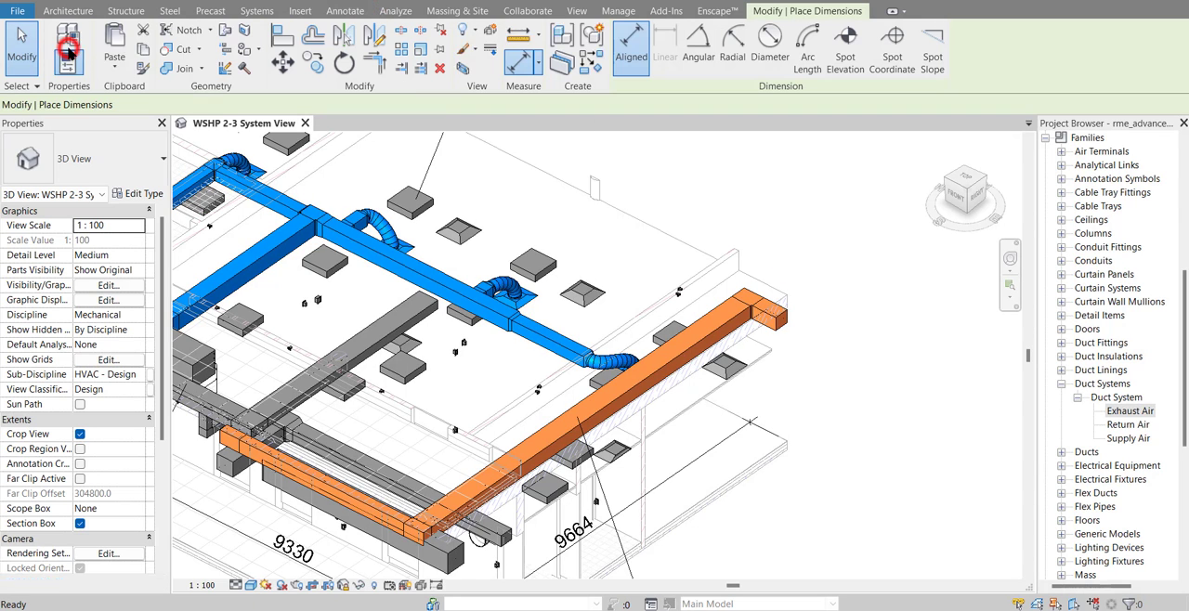
middle_drag(750, 297, 675, 263)
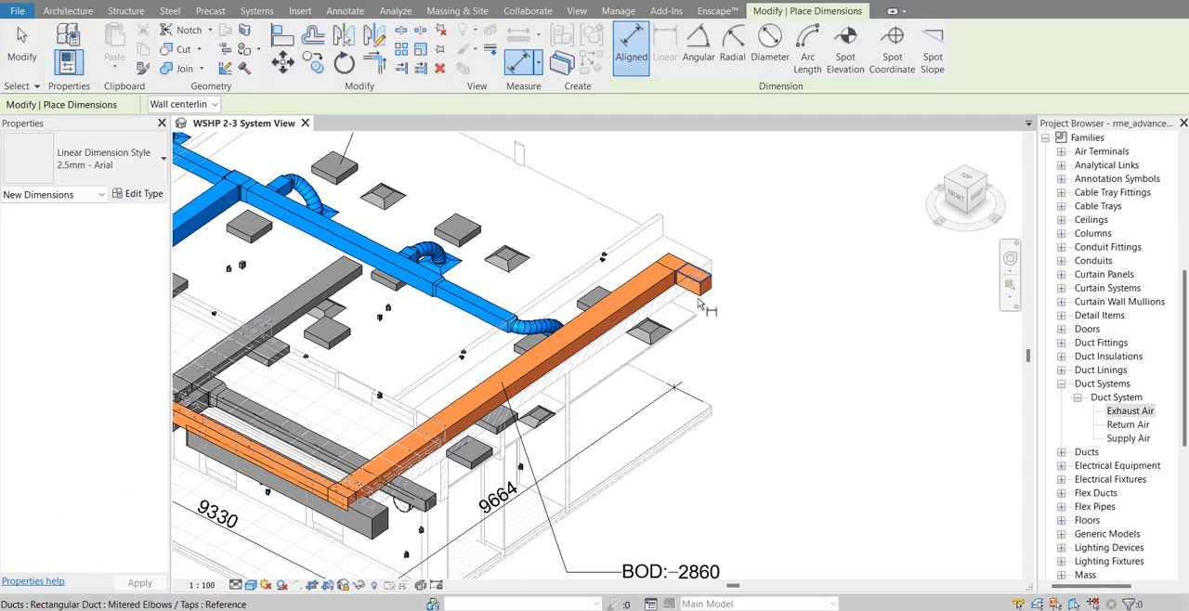
click(685, 403)
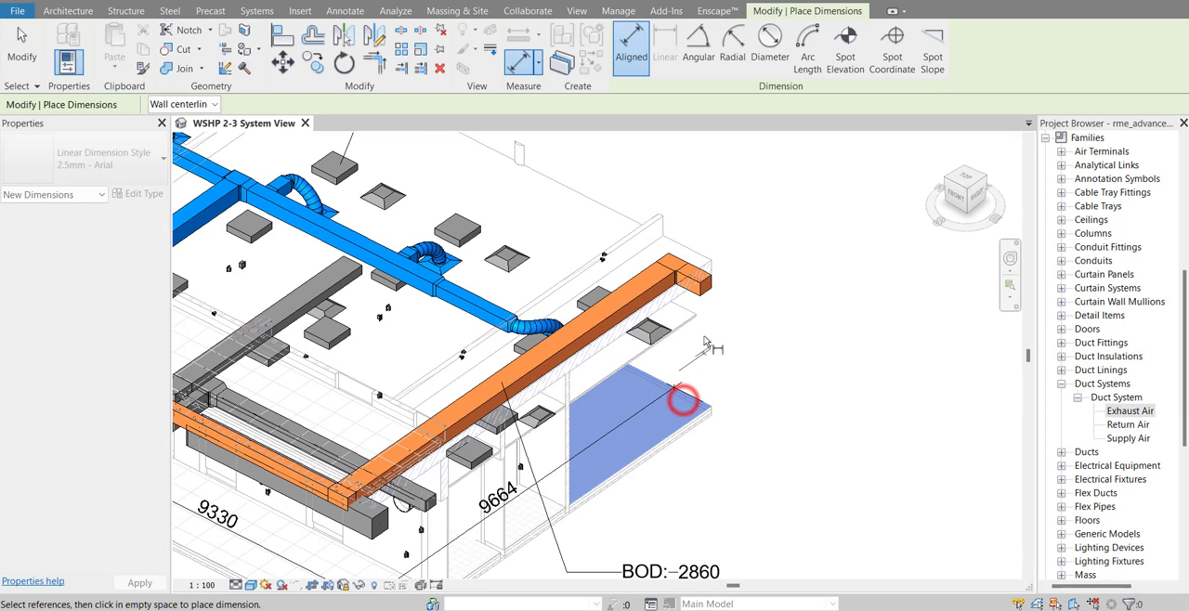
scroll(689, 372, up, 4)
click(692, 329)
scroll(806, 305, down, 2)
scroll(799, 311, down, 3)
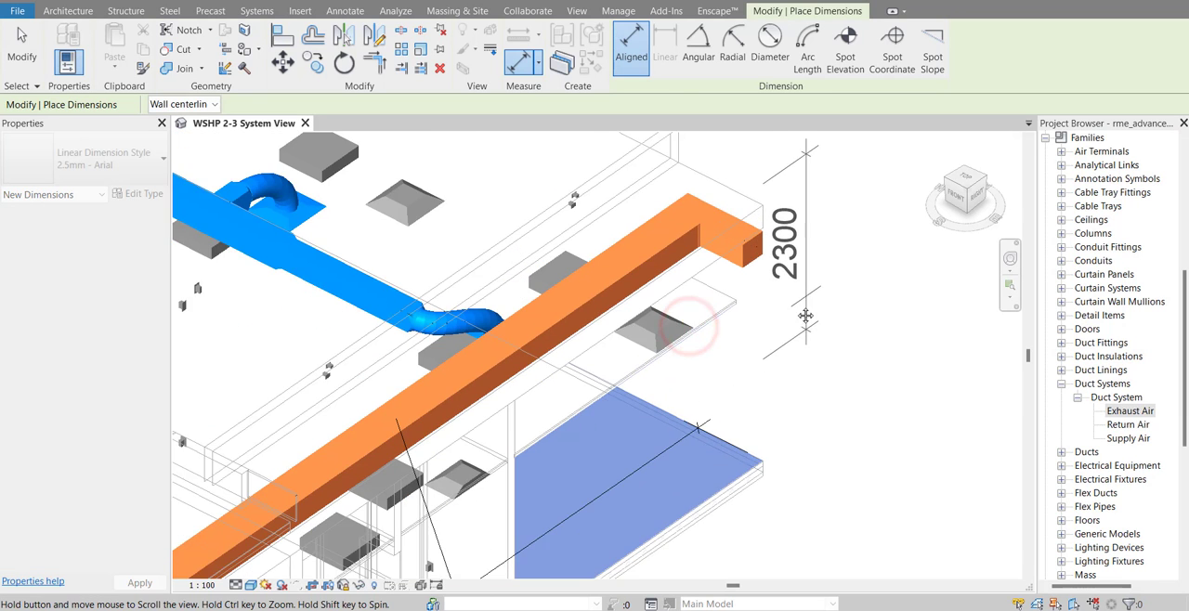
click(733, 391)
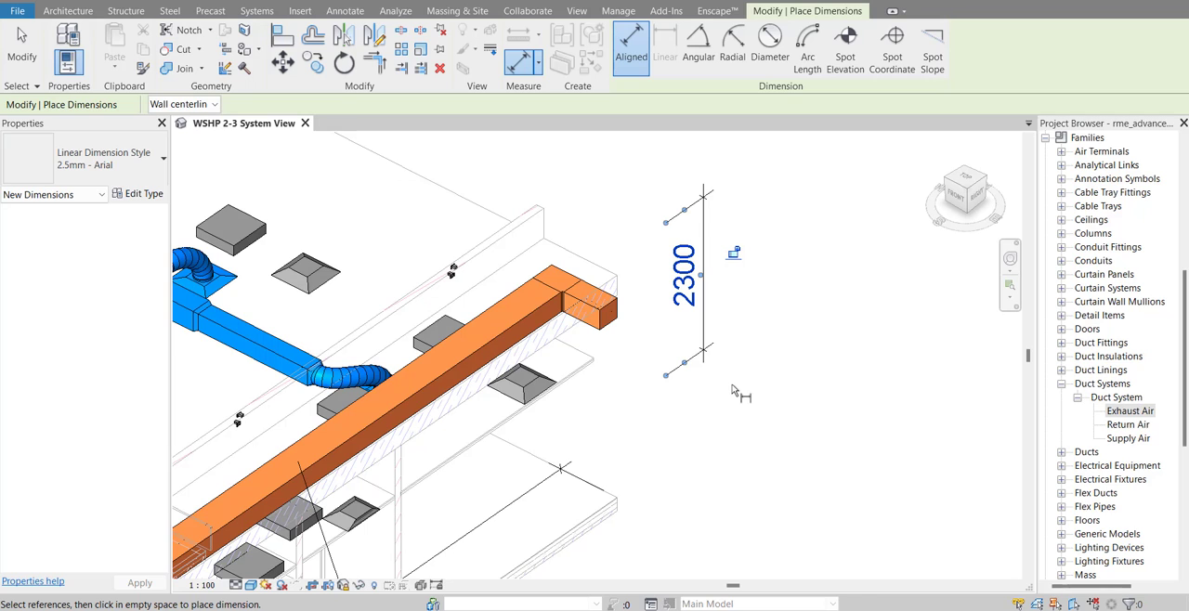
Place a vertical aligned dimension from the tiled floor to the upper floor, farther out than the ceiling-height dimension
click(582, 487)
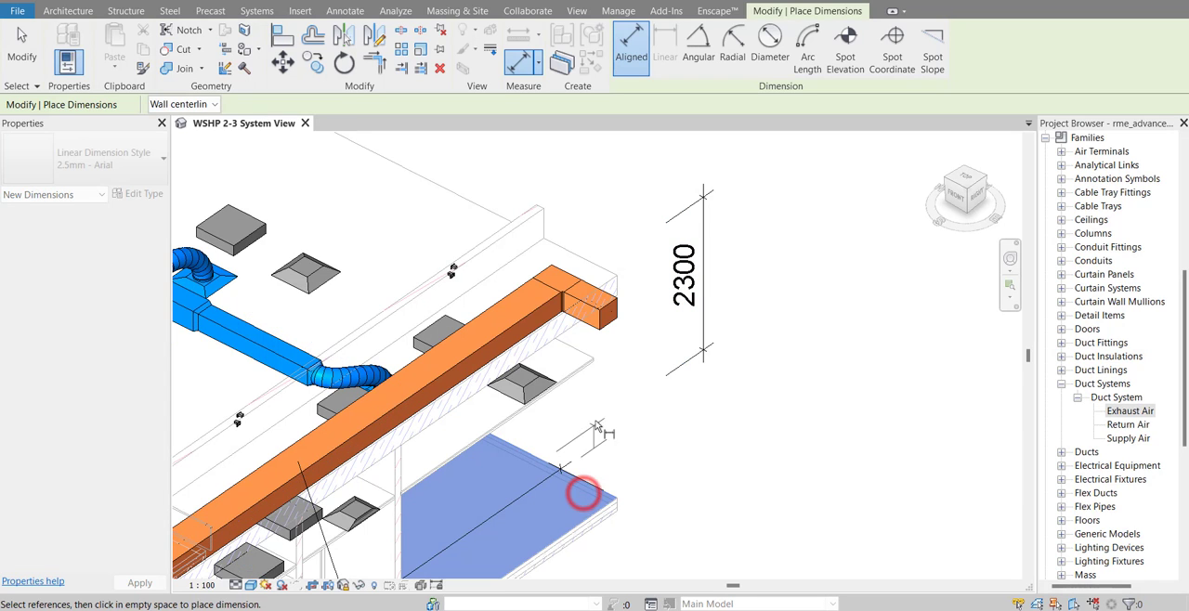
click(596, 276)
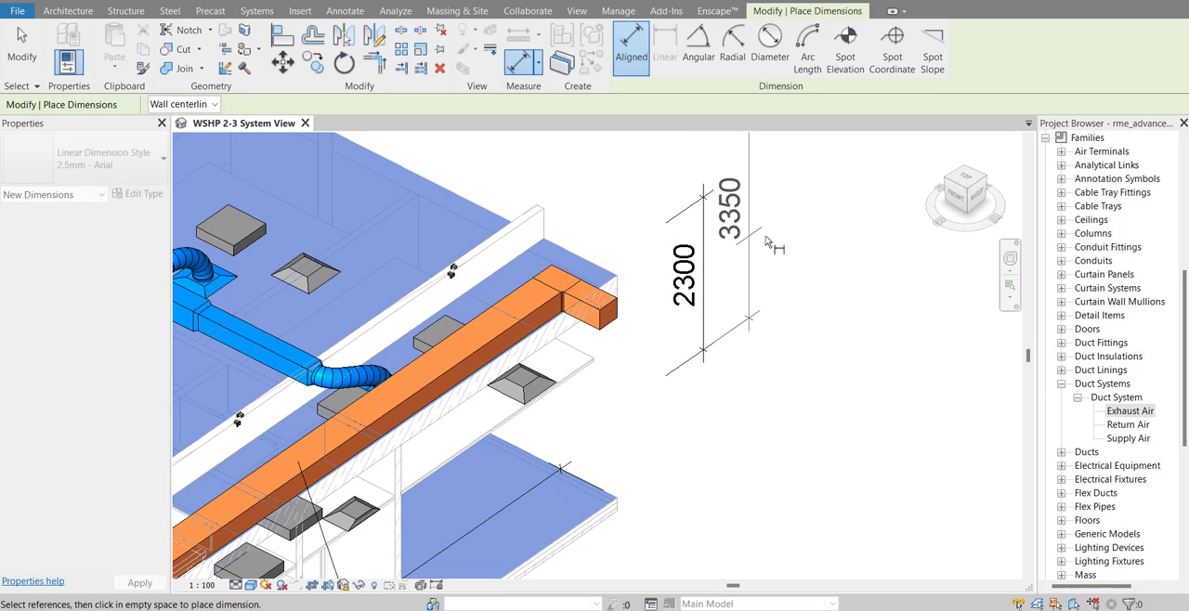
middle_drag(773, 261, 744, 346)
click(766, 322)
scroll(696, 278, down, 3)
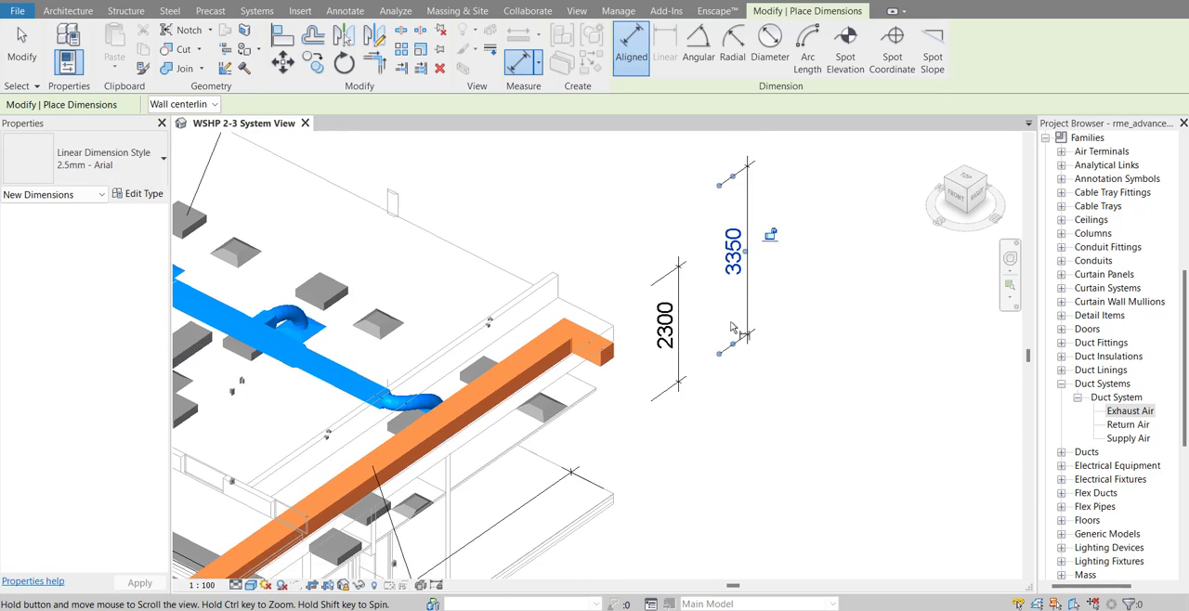
click(22, 47)
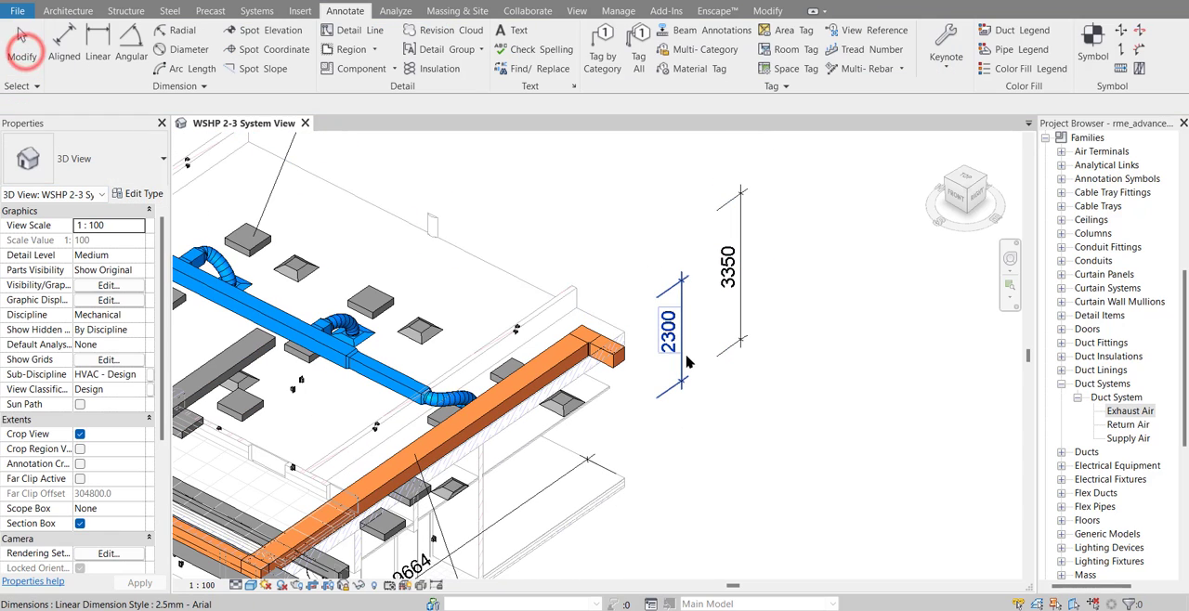
Extend both witness lines of the floor-to-ceiling dimension to the building by the orange duct's far end
click(686, 360)
scroll(668, 408, up, 2)
drag(535, 470, 527, 476)
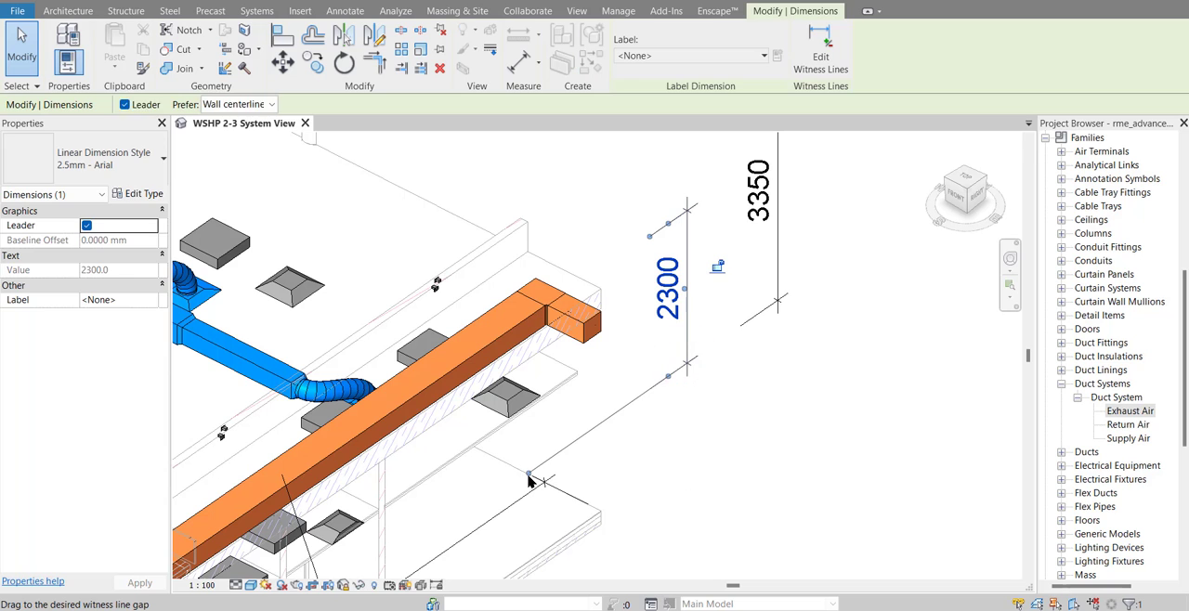
drag(649, 237, 517, 329)
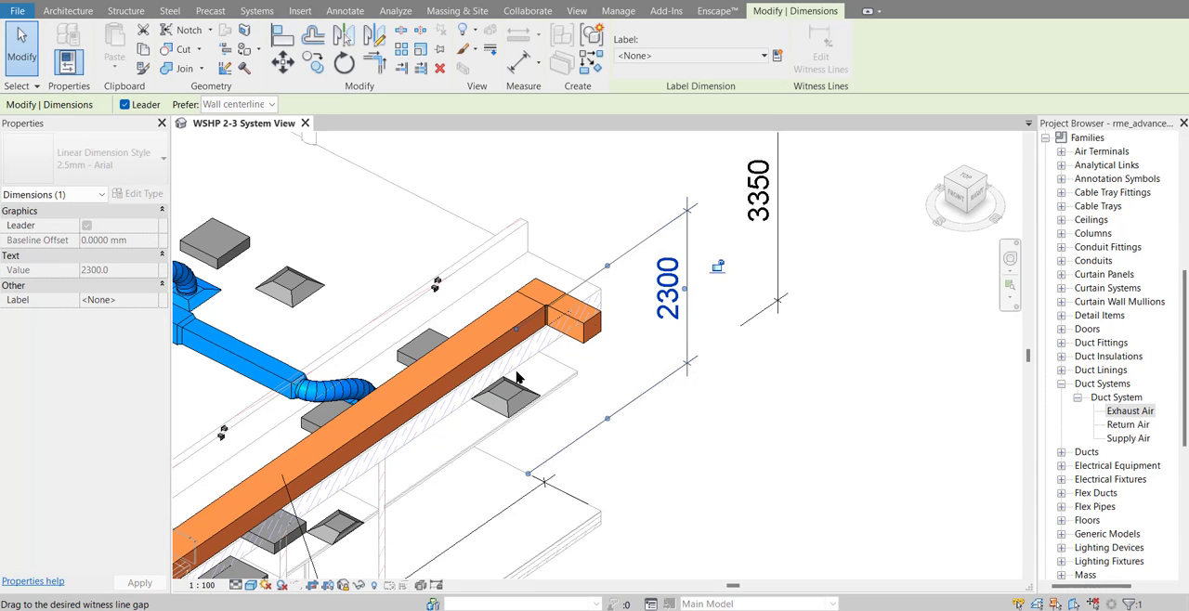
Extend the witness lines of the outer floor-to-floor dimension back to the building's edges
click(772, 267)
scroll(772, 266, down, 1)
middle_drag(772, 267, 743, 351)
drag(712, 210, 534, 349)
click(935, 336)
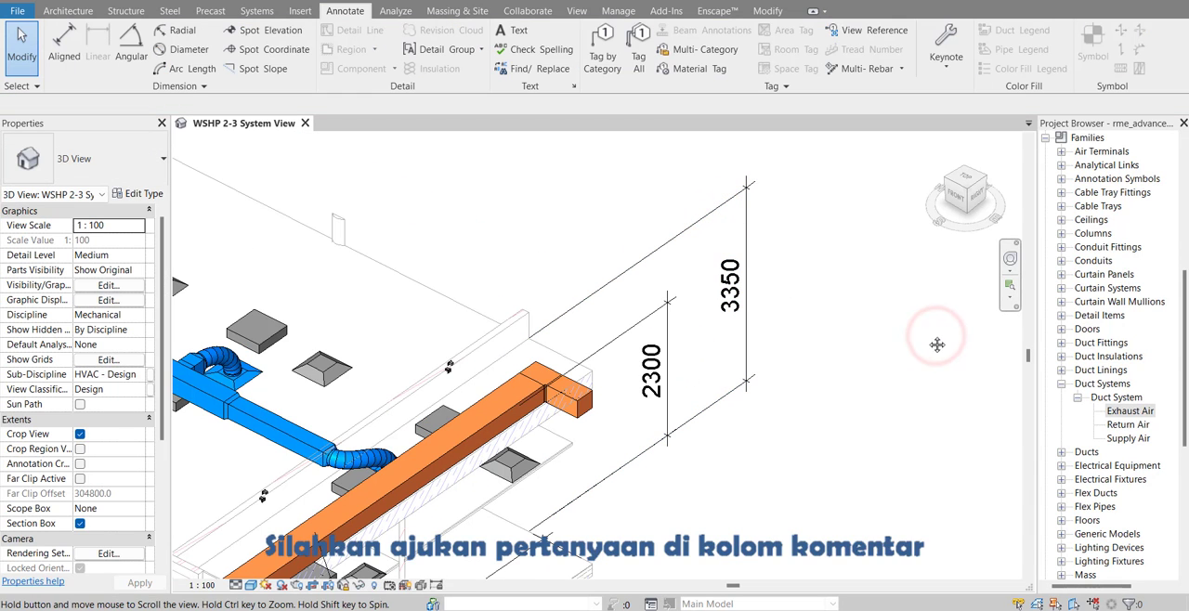
Add the text "floor to floor" below the value of the outer vertical dimension
middle_drag(857, 340, 776, 320)
middle_drag(741, 275, 688, 315)
scroll(629, 393, up, 1)
click(589, 320)
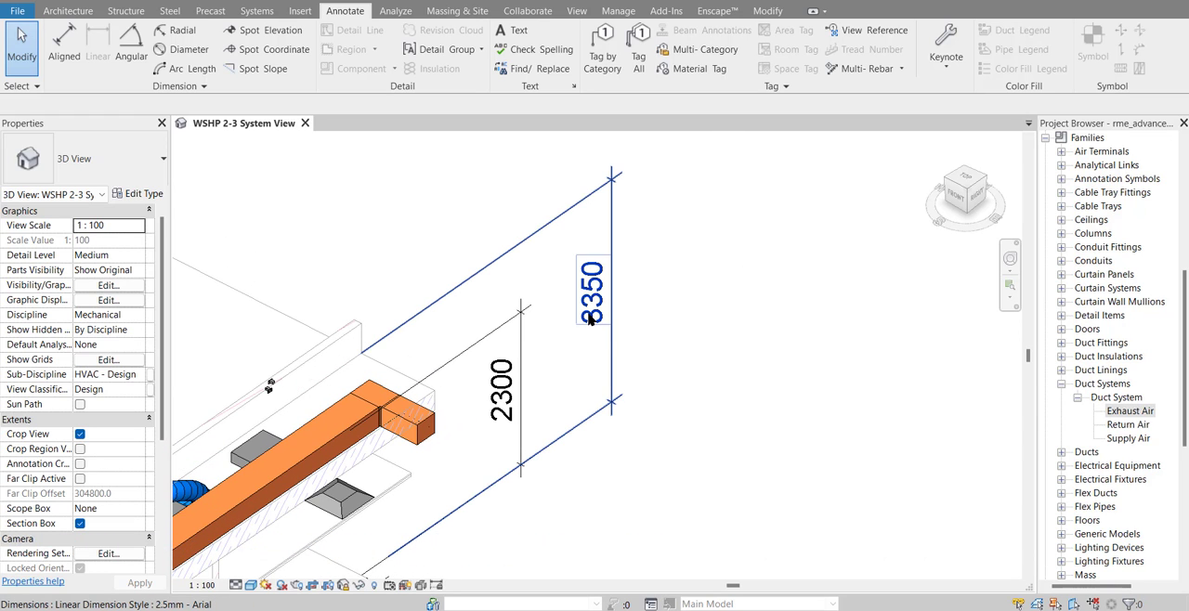
double_click(591, 321)
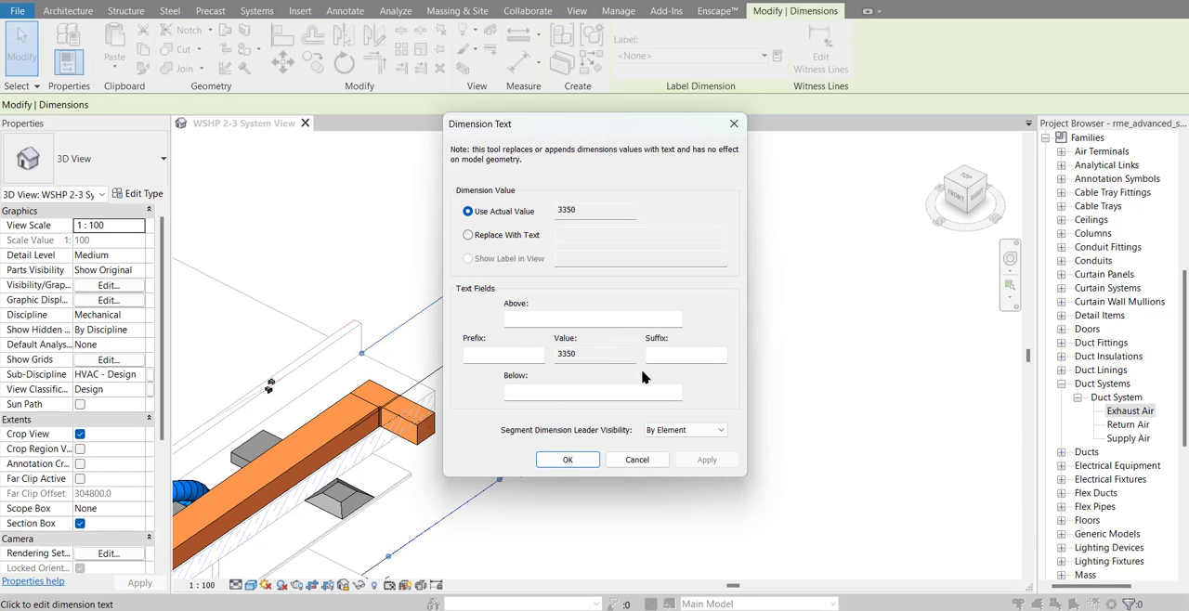
click(602, 389)
click(570, 460)
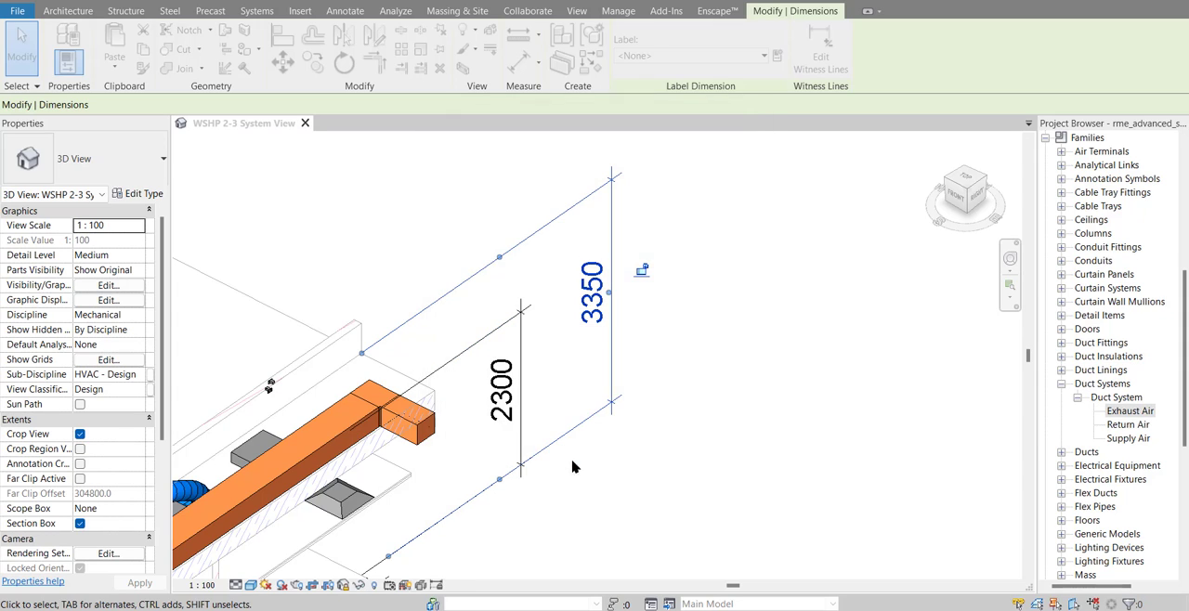
click(661, 432)
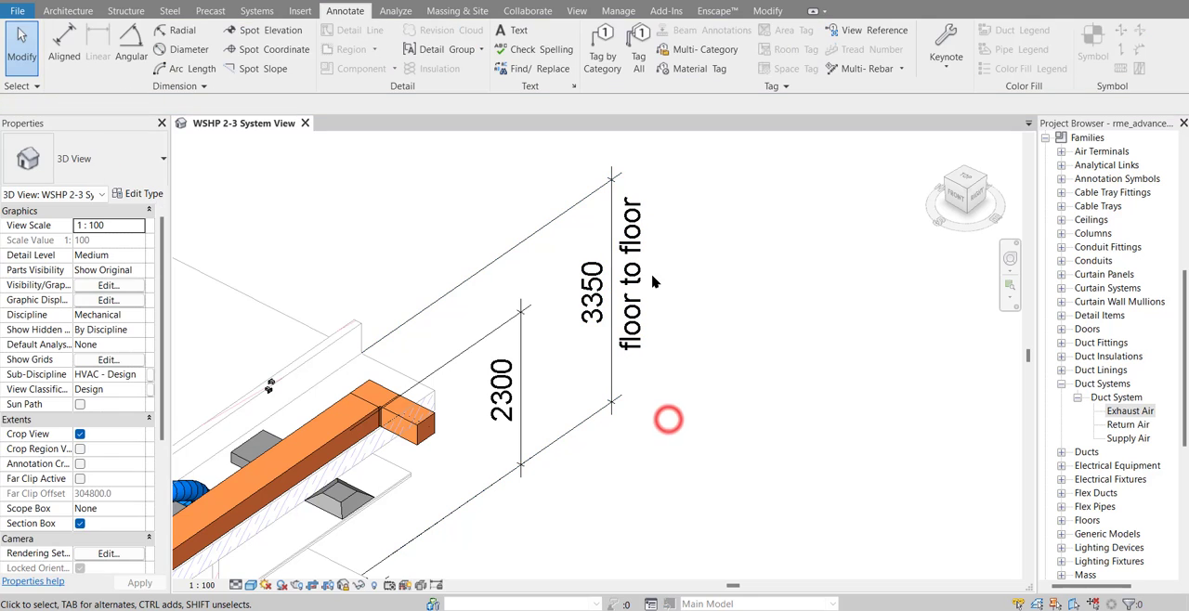
Add the text "floor to ceiling" below the value of the inner vertical dimension
click(498, 409)
click(499, 407)
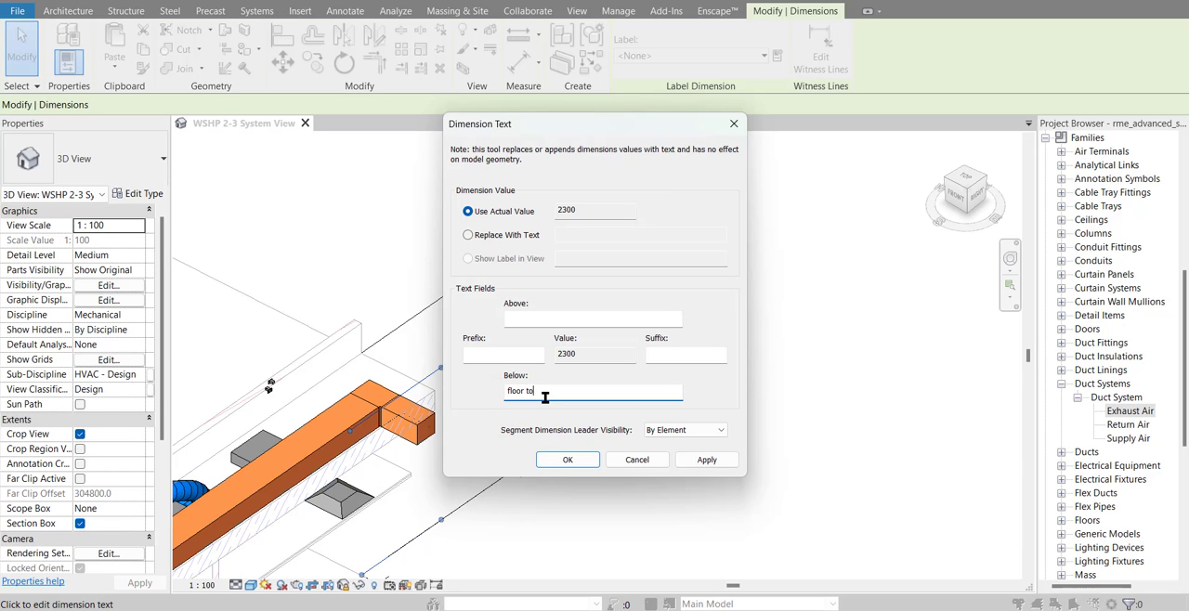
click(577, 460)
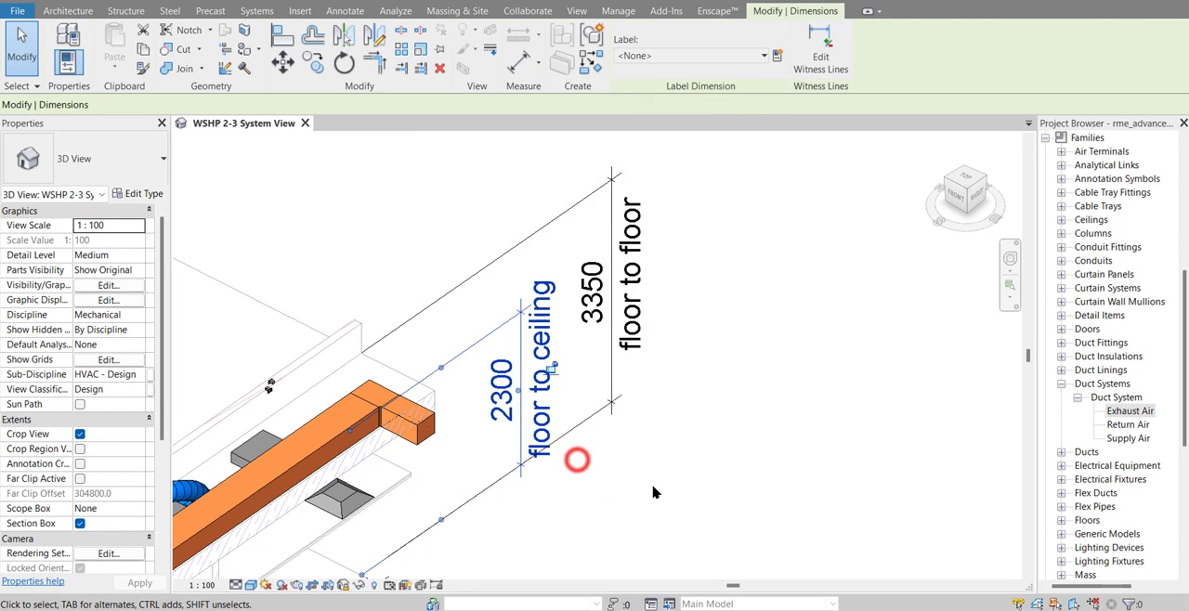
click(712, 486)
Examine the whole 3D view with its coloured ducts, tags and dimensions
scroll(691, 407, down, 2)
scroll(691, 406, down, 2)
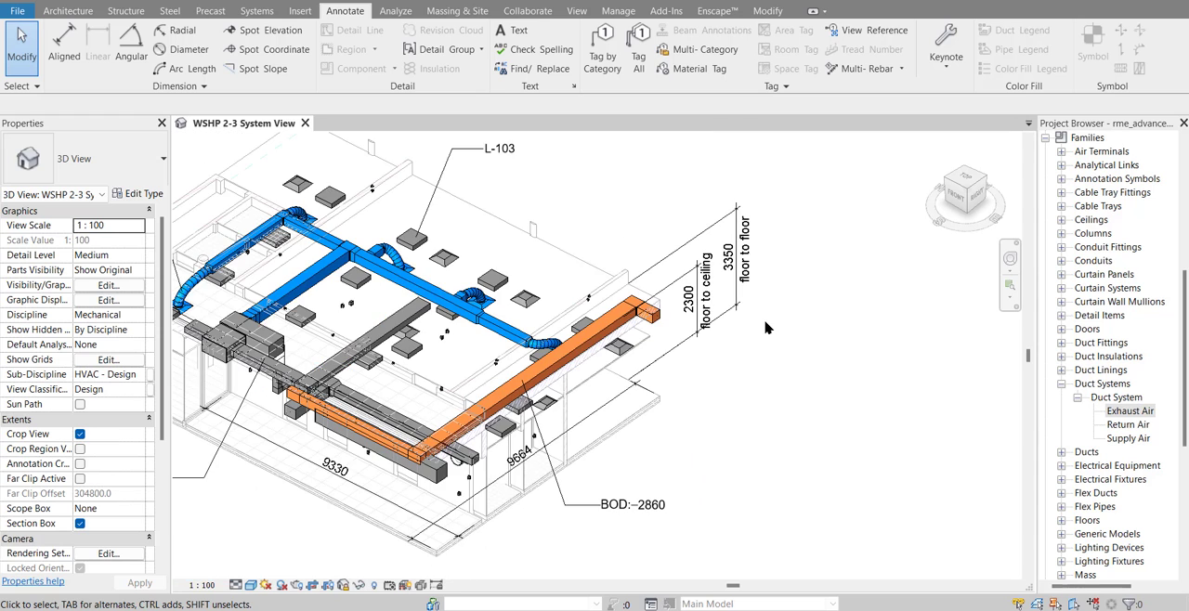
scroll(862, 349, down, 1)
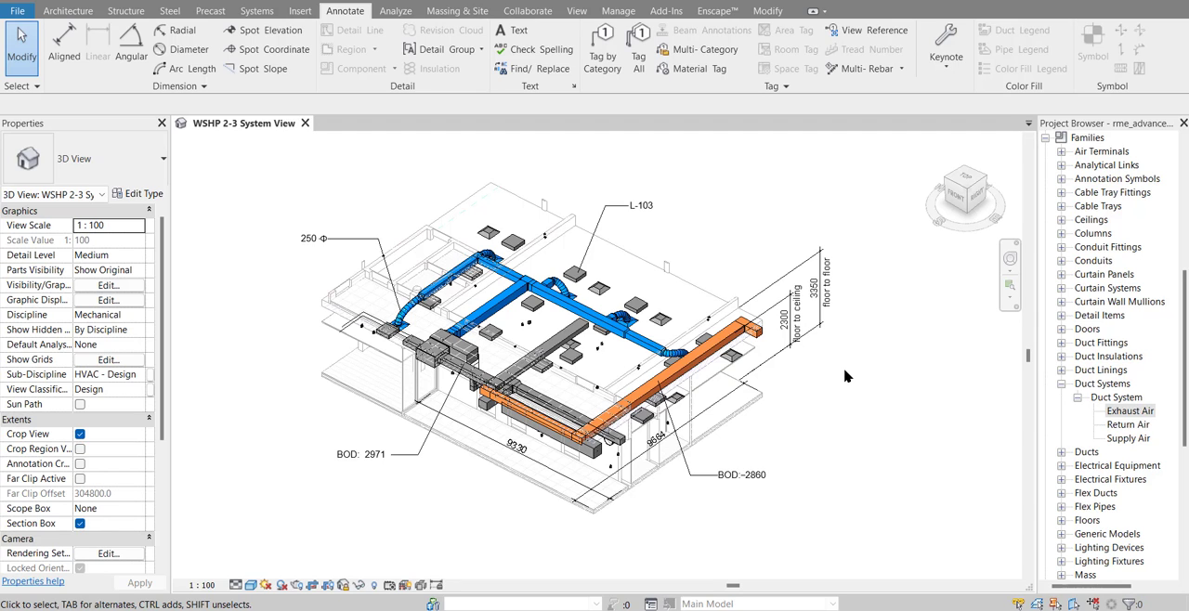
scroll(485, 311, down, 1)
middle_drag(485, 311, 486, 364)
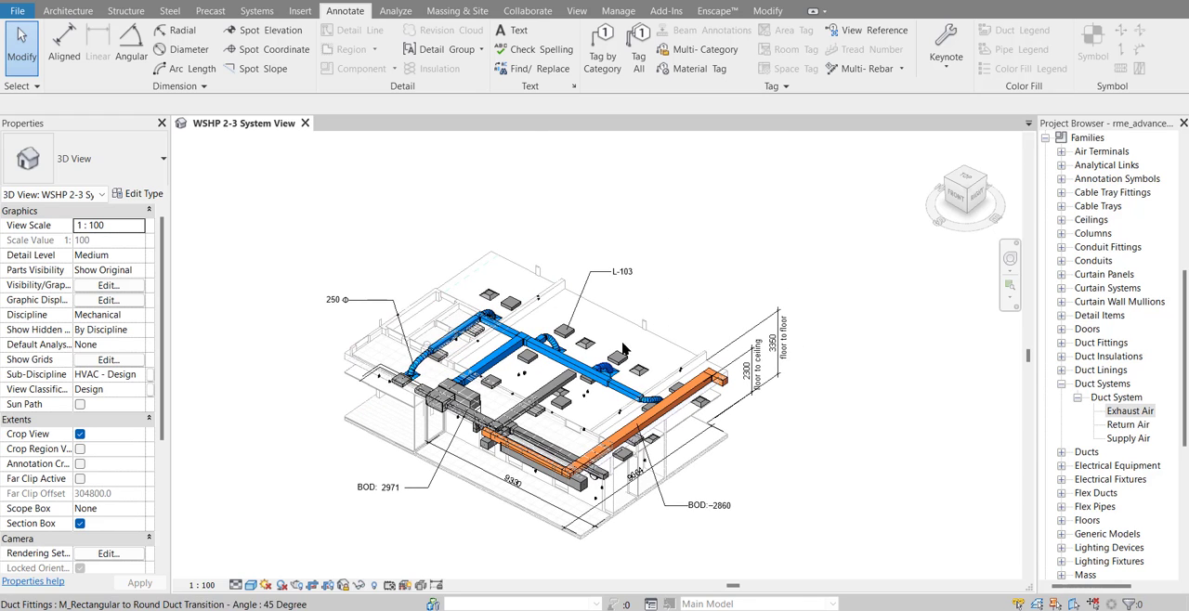
middle_drag(647, 441, 658, 427)
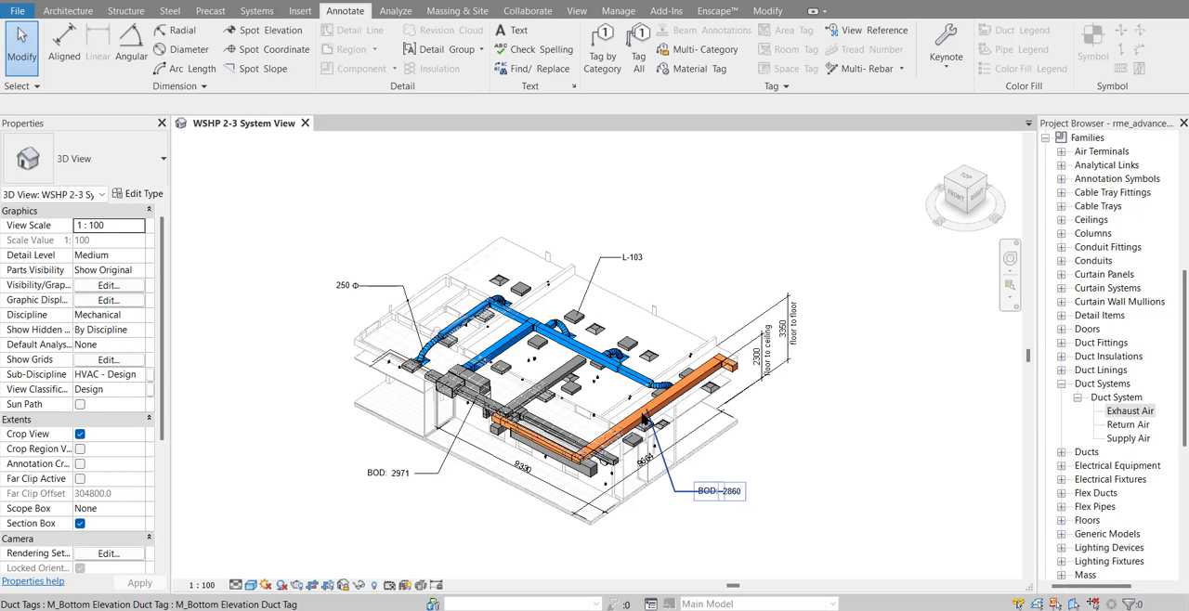
scroll(503, 343, up, 3)
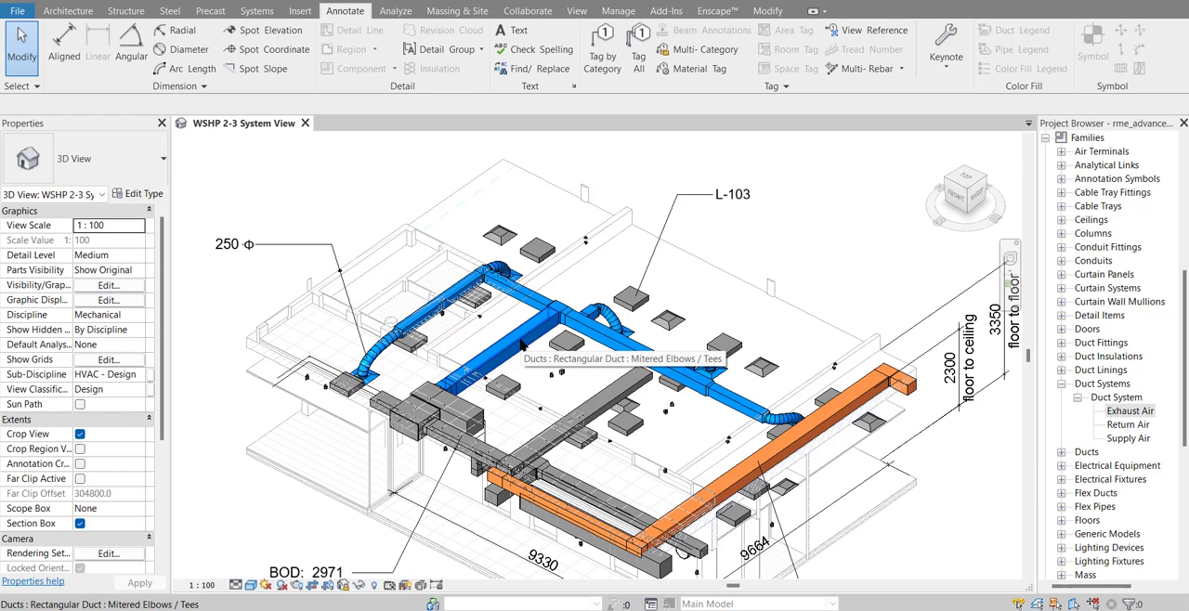
click(773, 236)
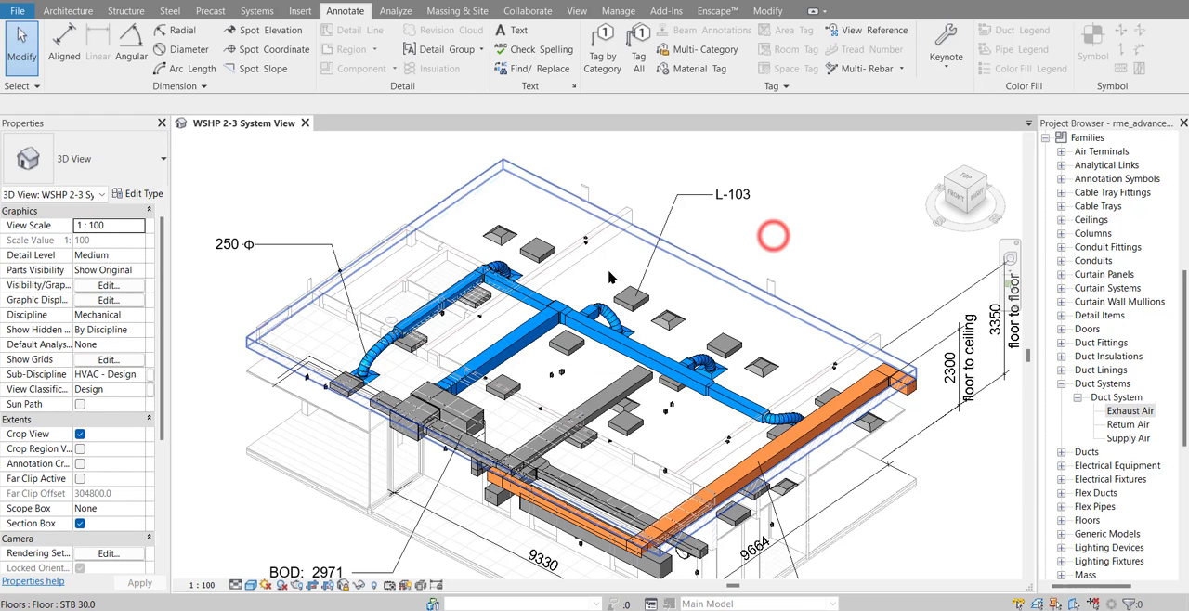
Try Displace Elements on the straight blue supply duct by the mechanical unit, moving it vertically upward about 5033 mm
click(534, 325)
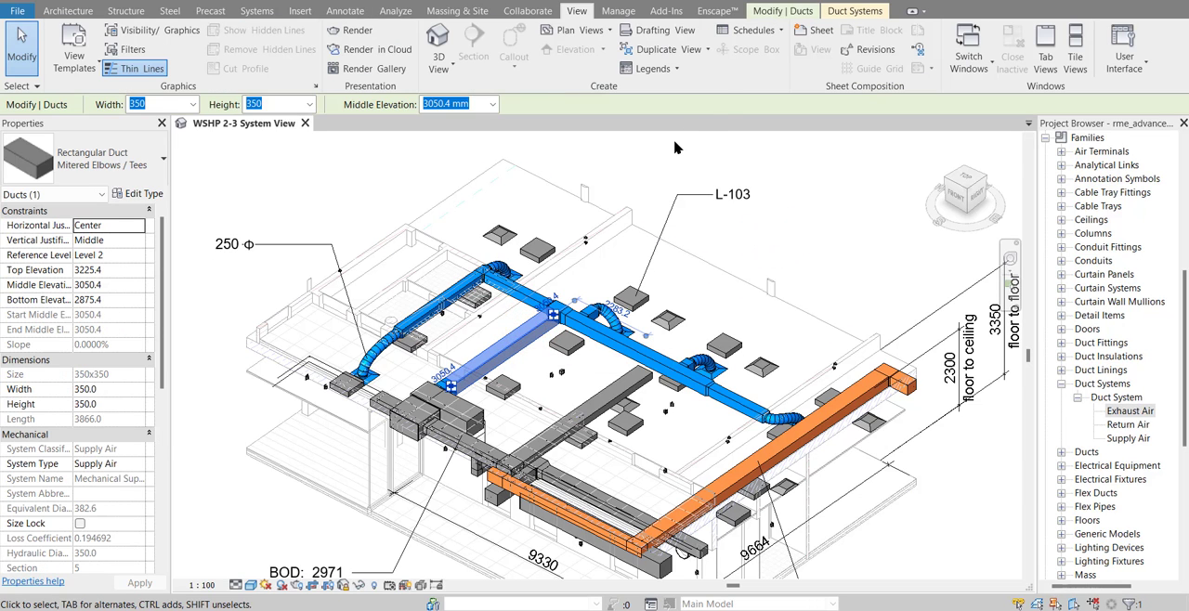
click(796, 13)
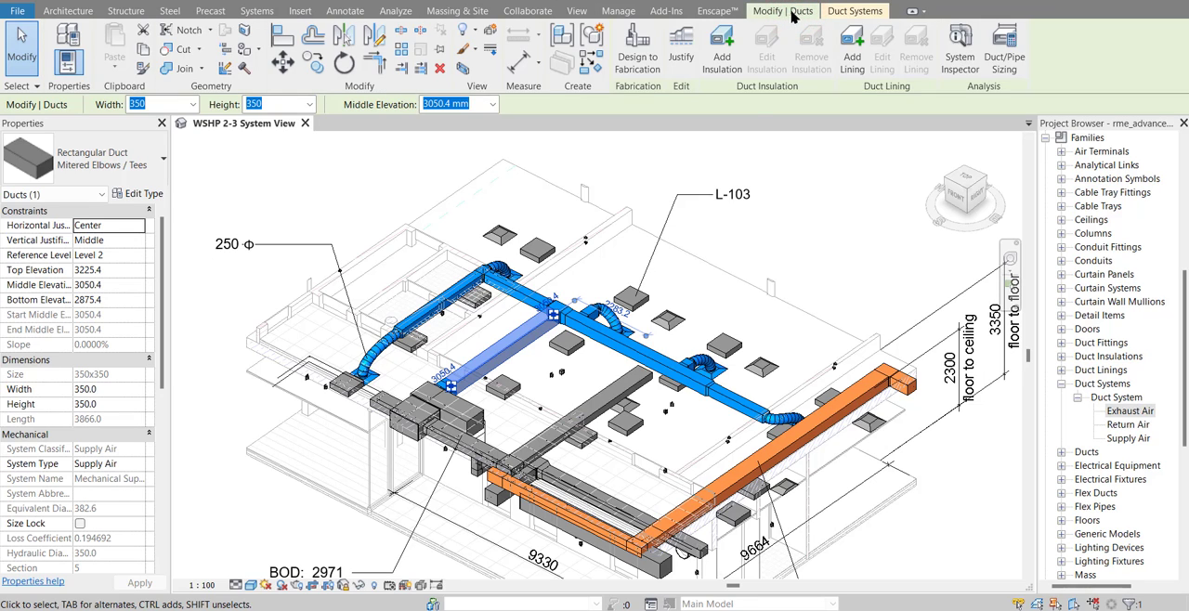
click(491, 32)
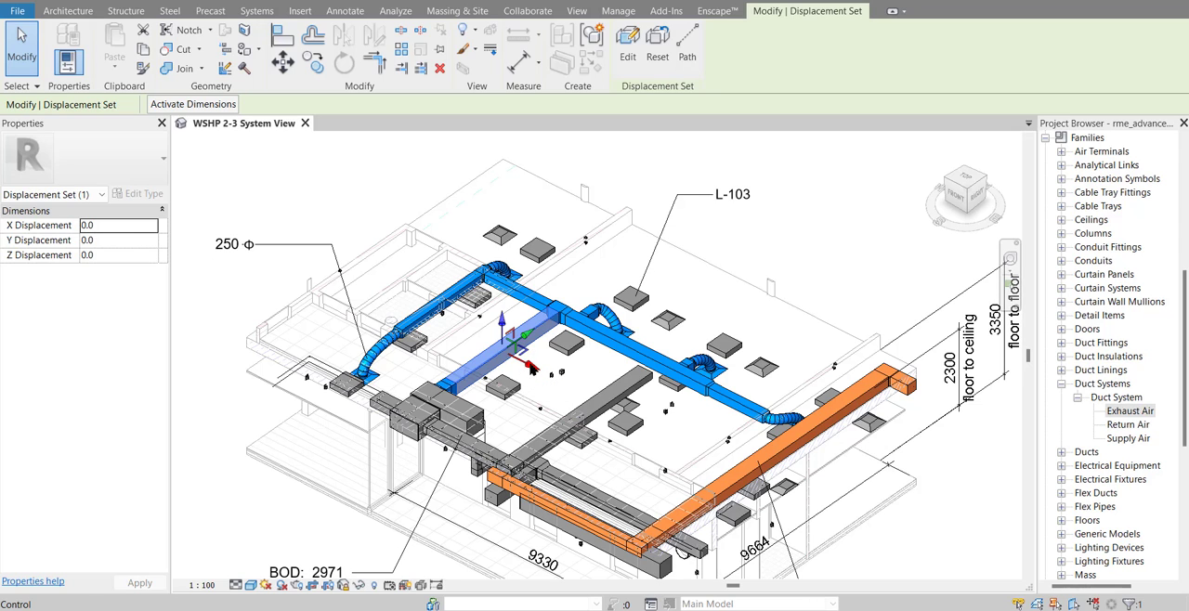
drag(503, 321, 499, 148)
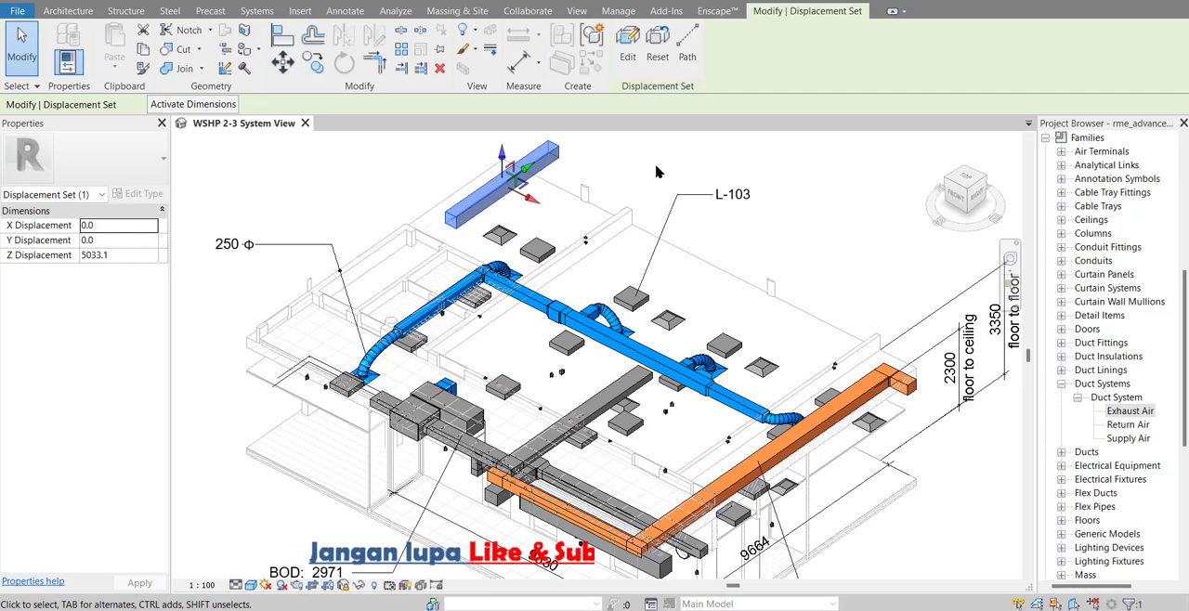
middle_drag(662, 181, 644, 211)
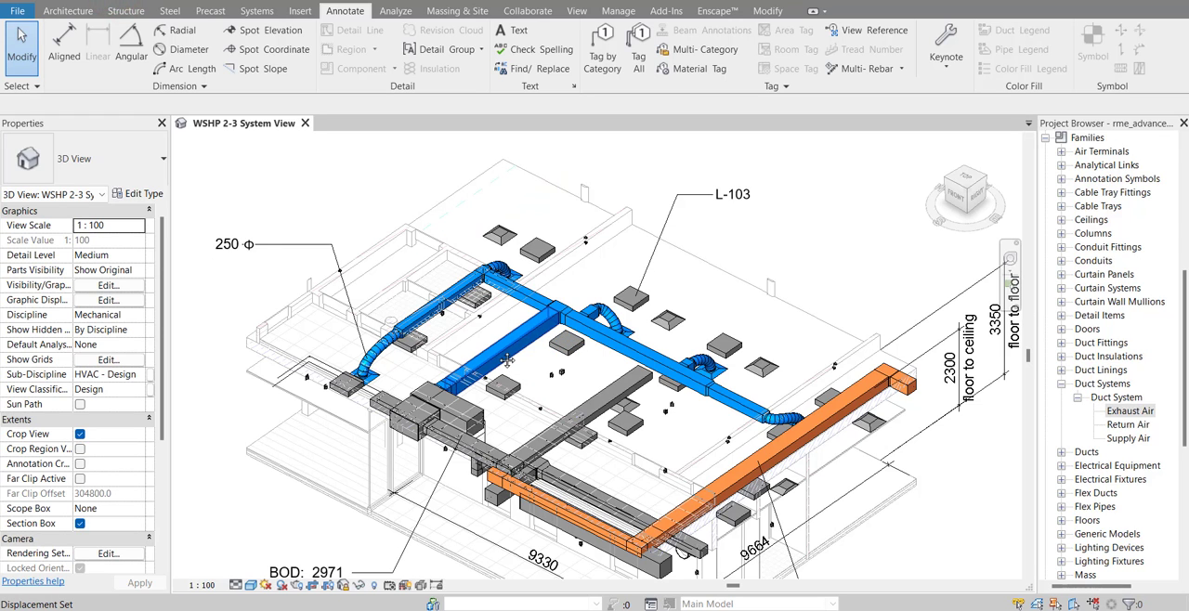
middle_drag(506, 360, 484, 371)
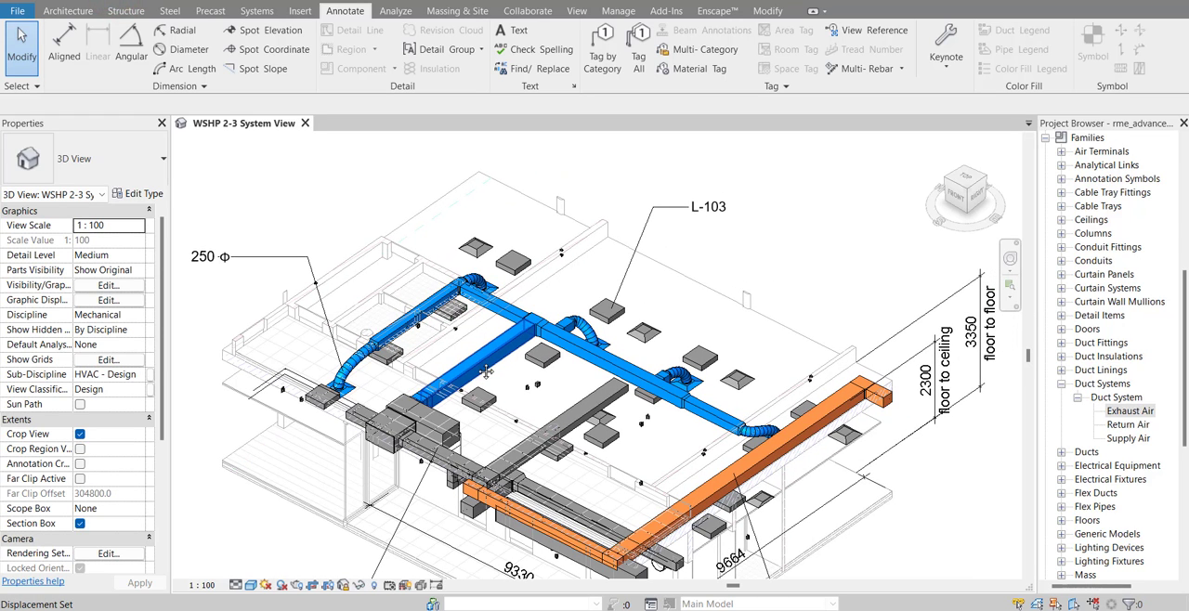
key(Tab)
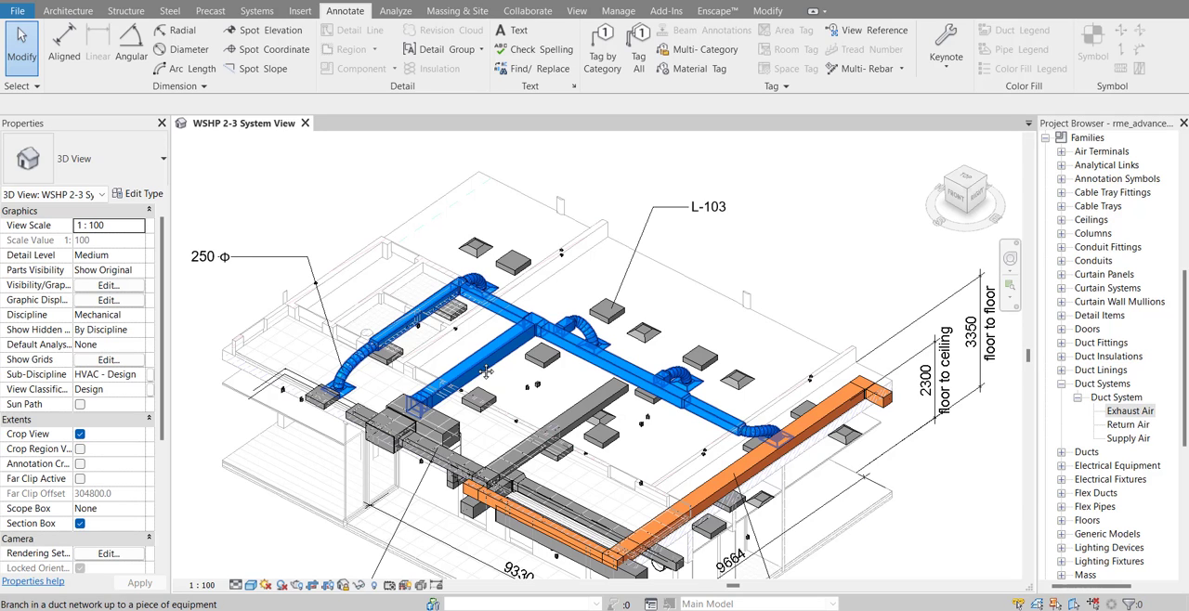
click(477, 367)
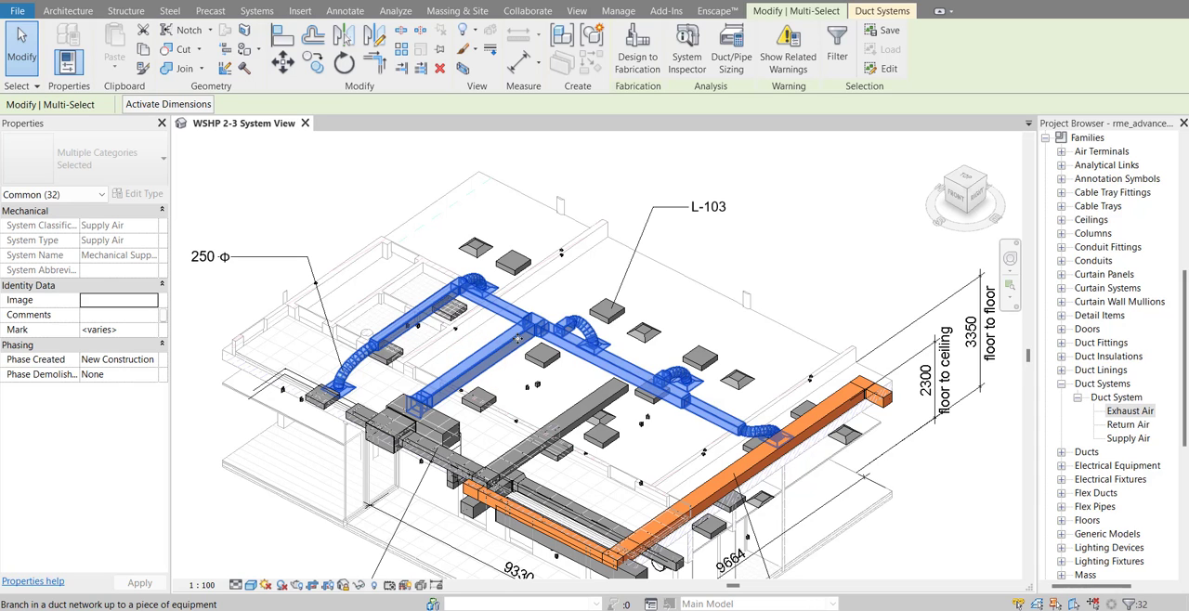
click(874, 13)
click(825, 12)
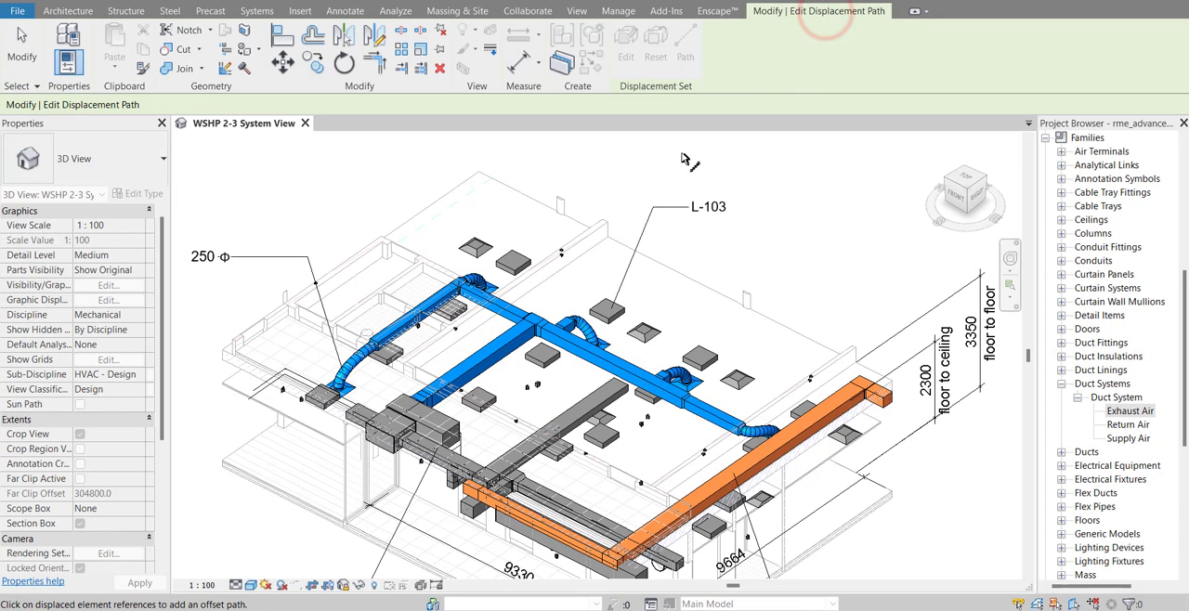
key(Escape)
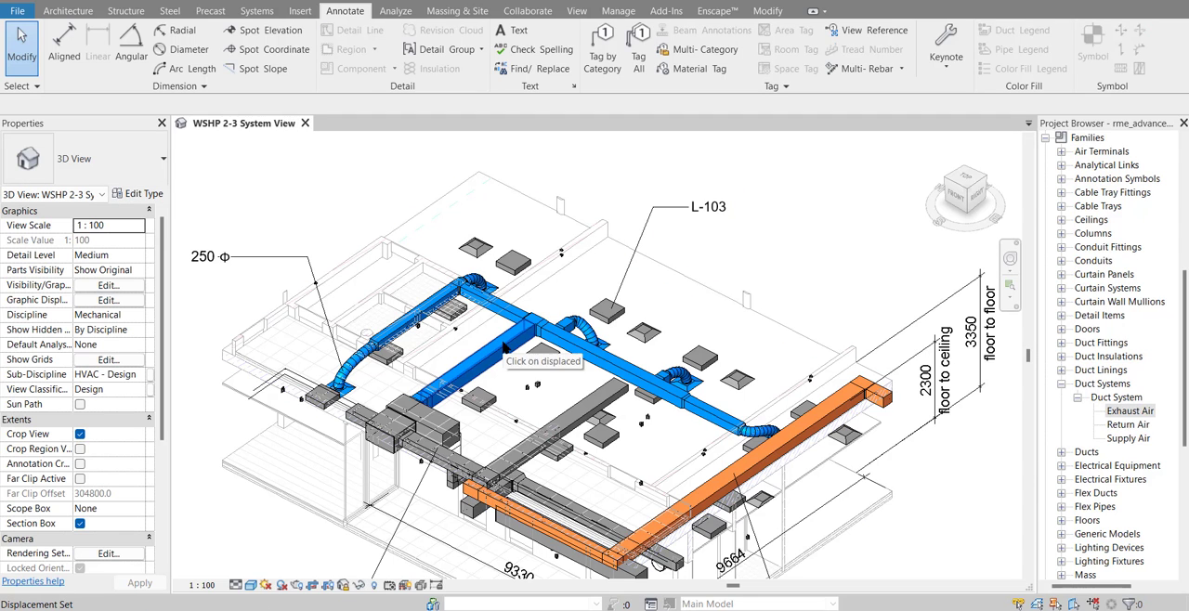
key(Tab)
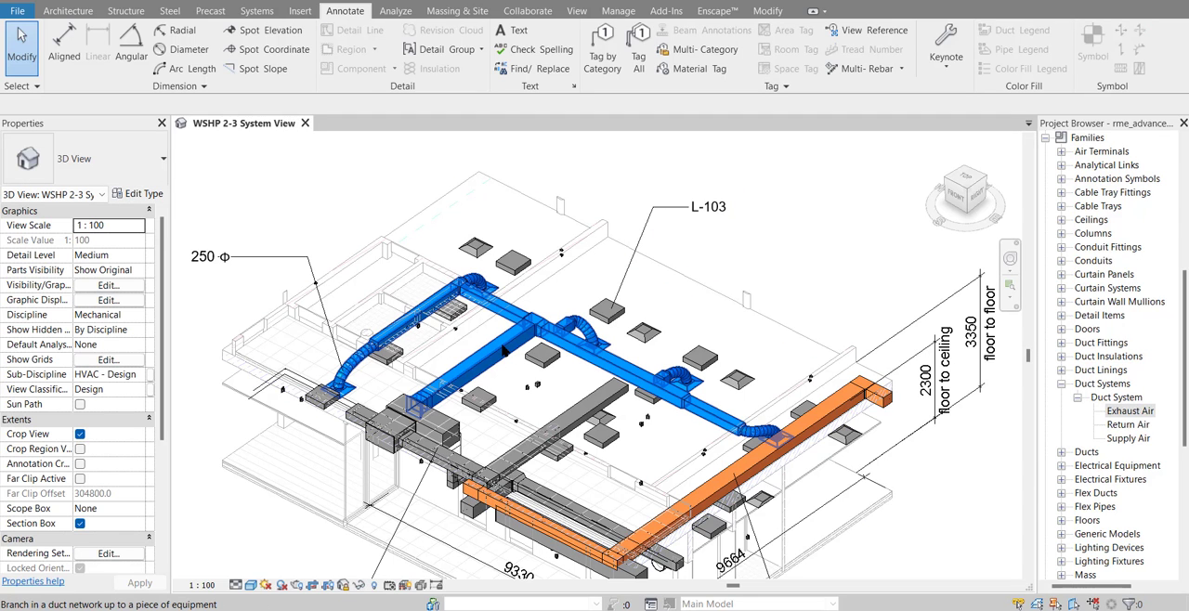
click(502, 346)
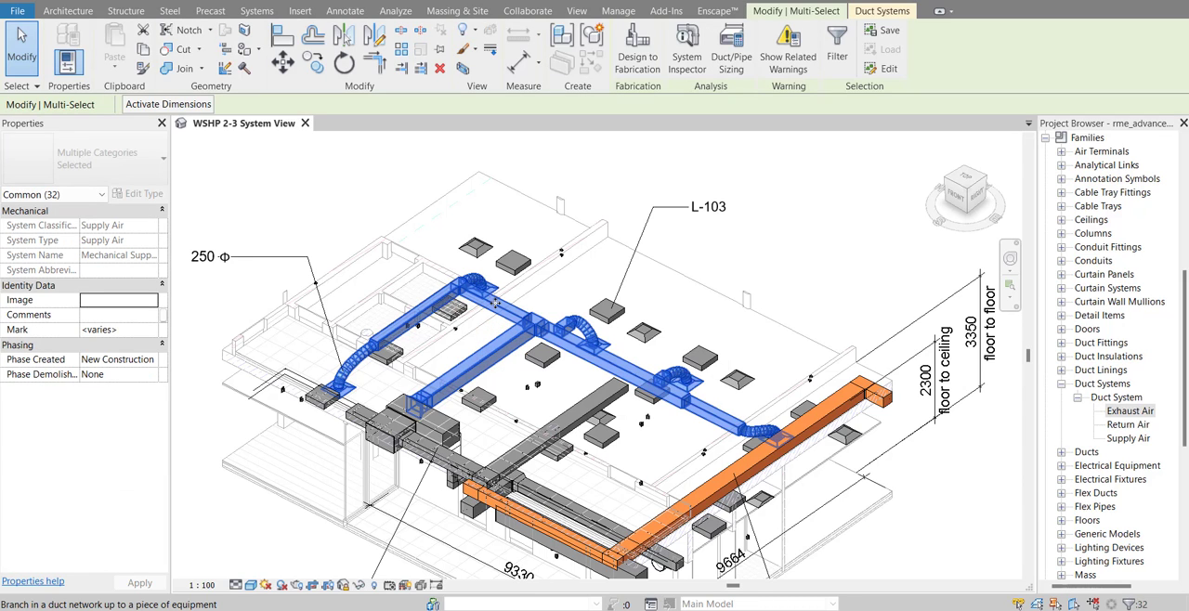
click(576, 314)
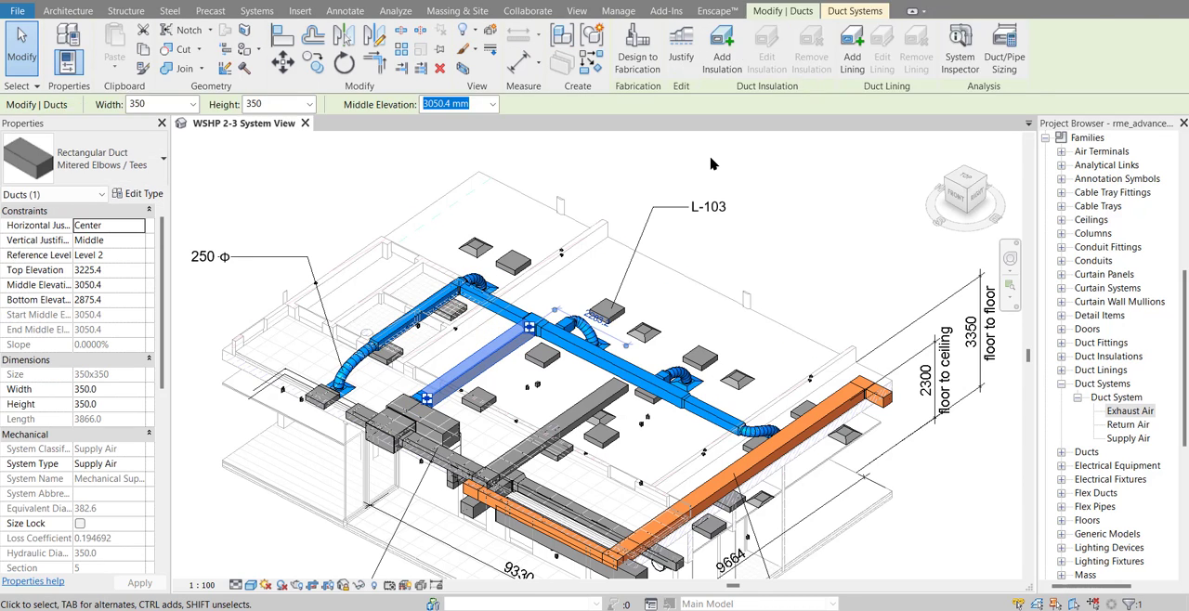
key(Escape)
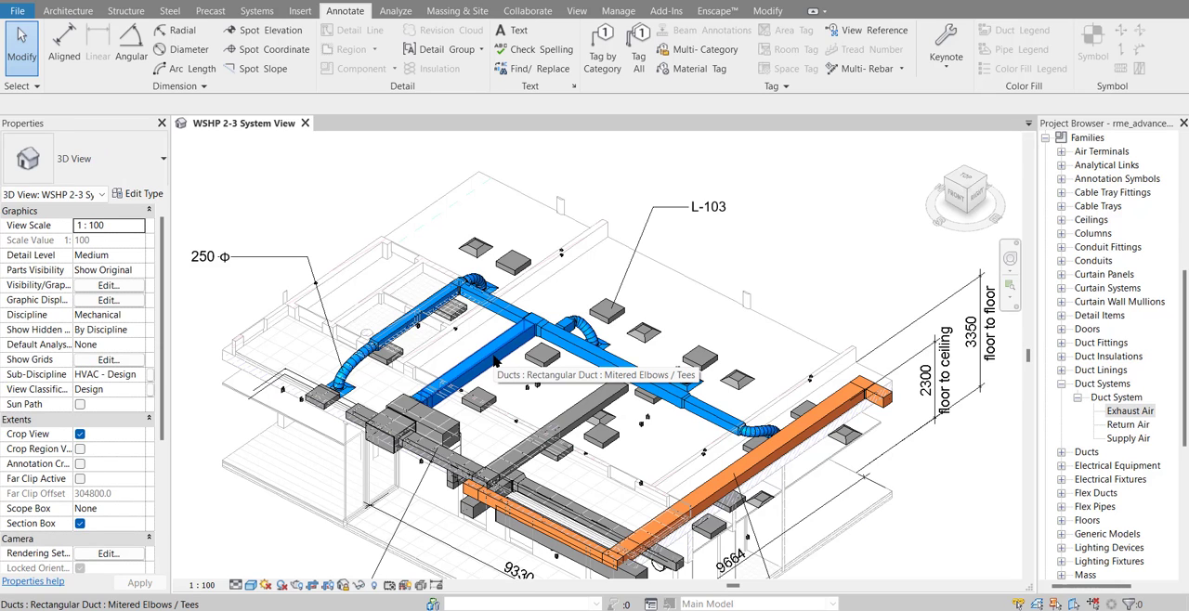
Displace the whole connected blue supply duct branch vertically upward about 7228 mm above the building
key(Tab)
key(Tab)
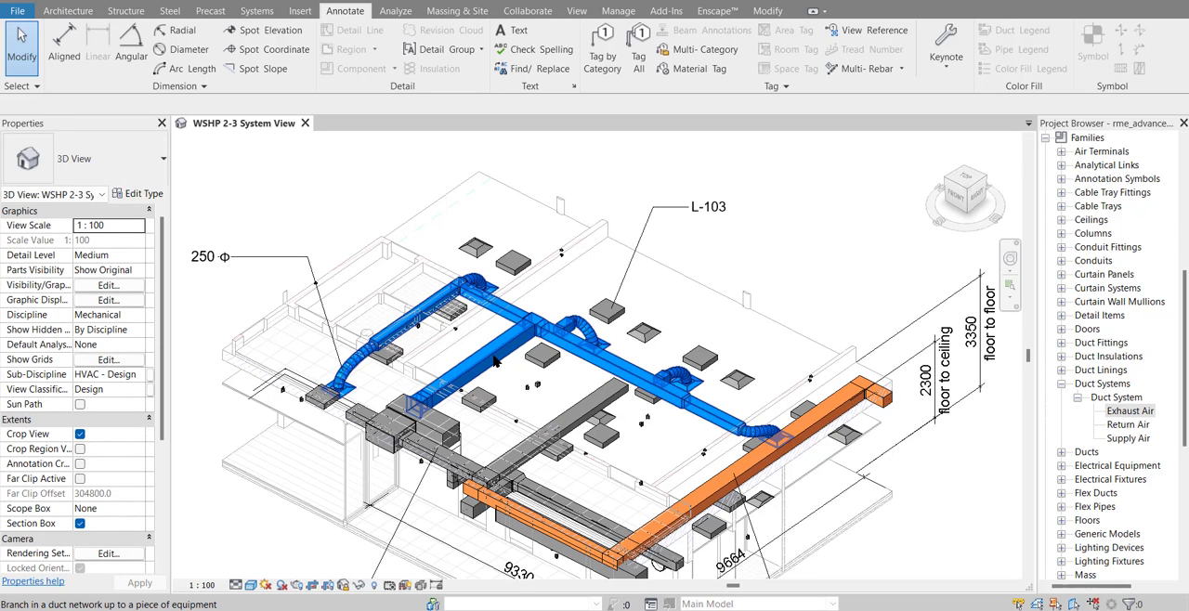
click(495, 362)
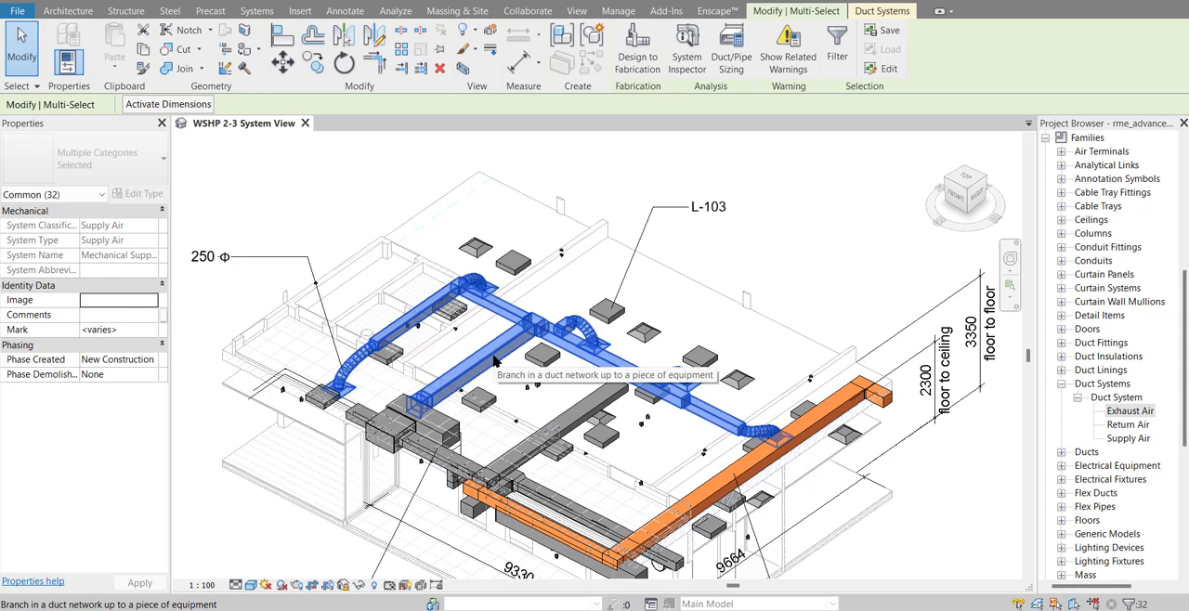
click(487, 38)
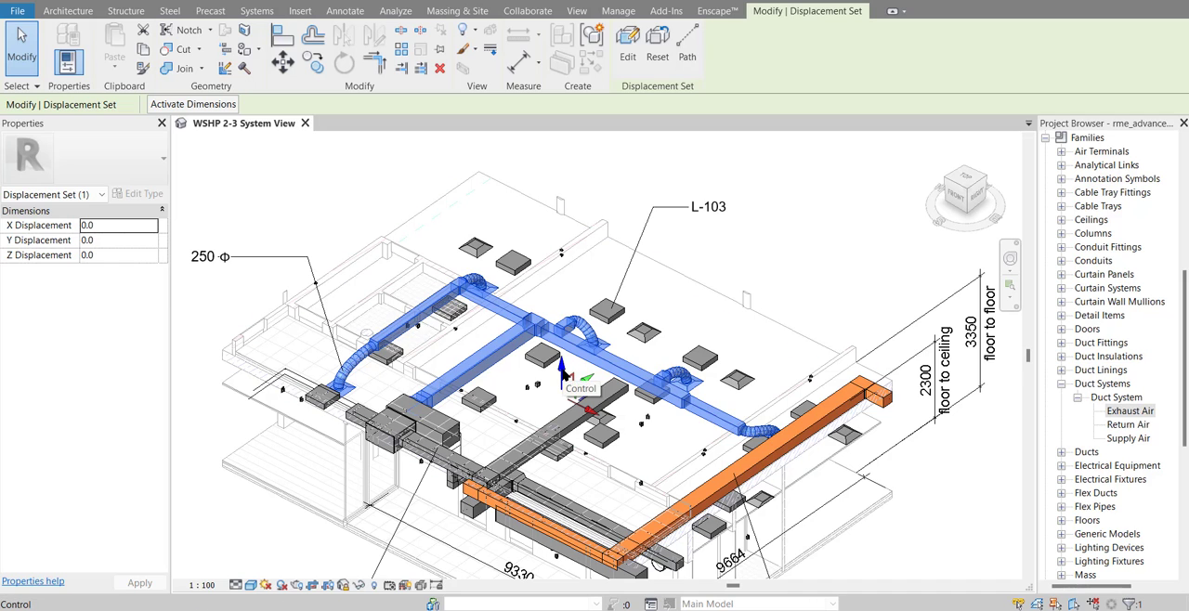
drag(563, 375, 563, 218)
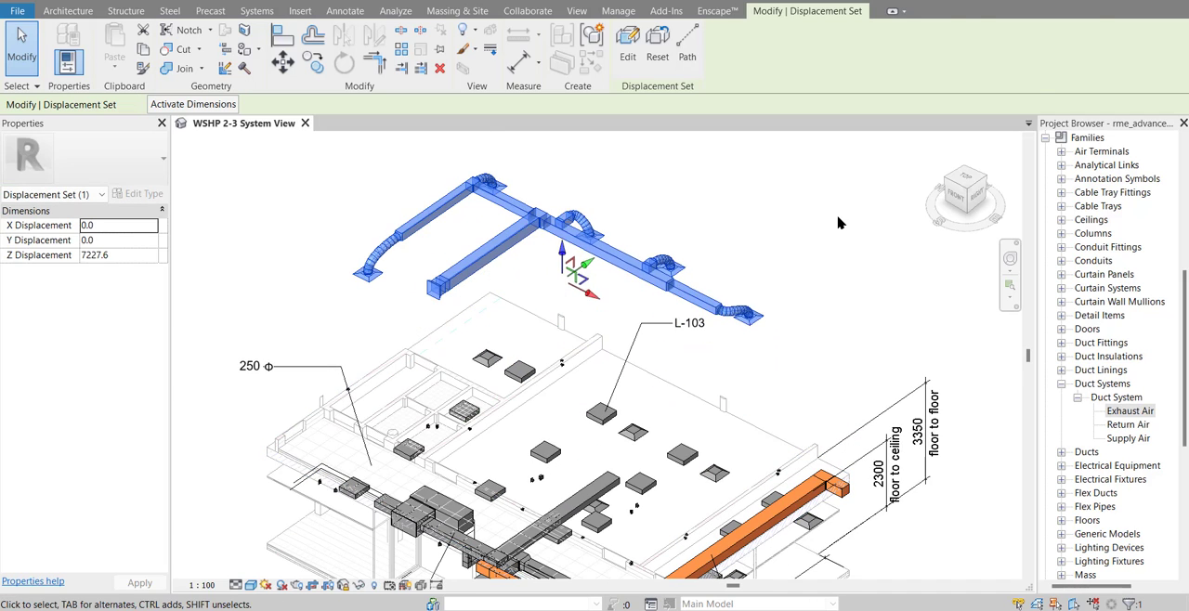
click(838, 223)
scroll(838, 223, down, 1)
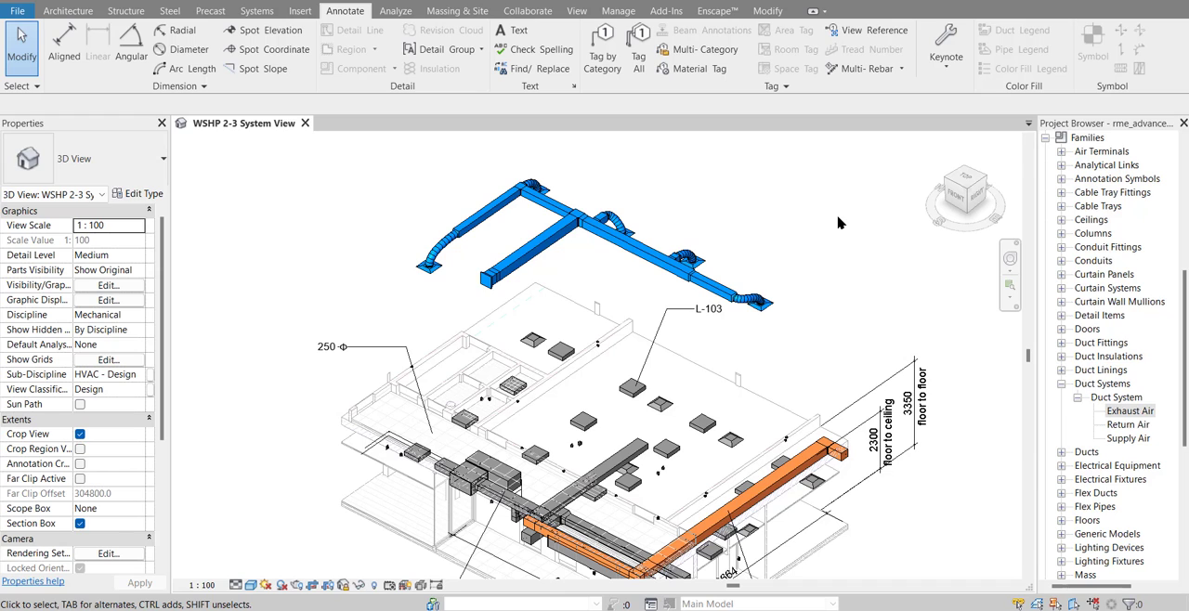
Add displacement path lines from the ends and corners of the raised blue supply ducts to their original location
click(670, 249)
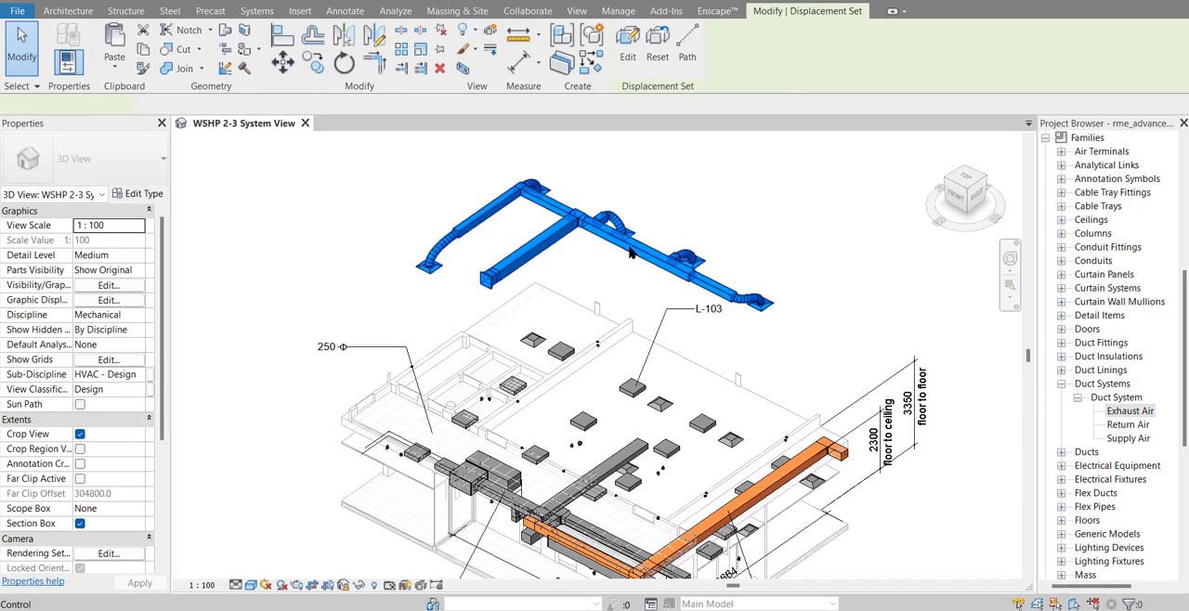
click(685, 51)
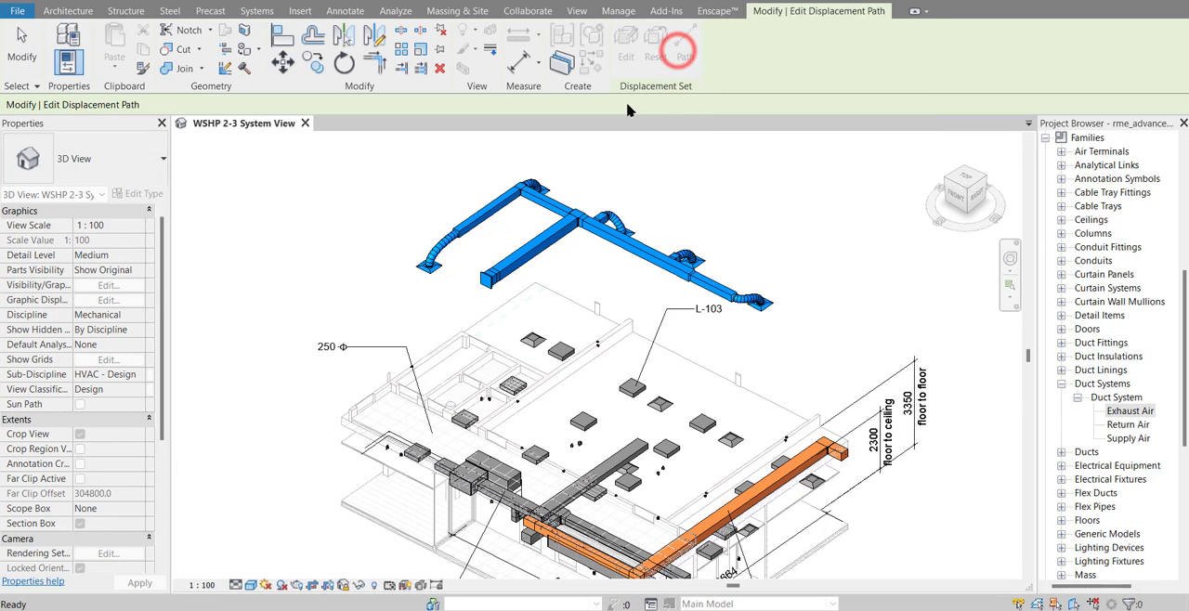
click(420, 276)
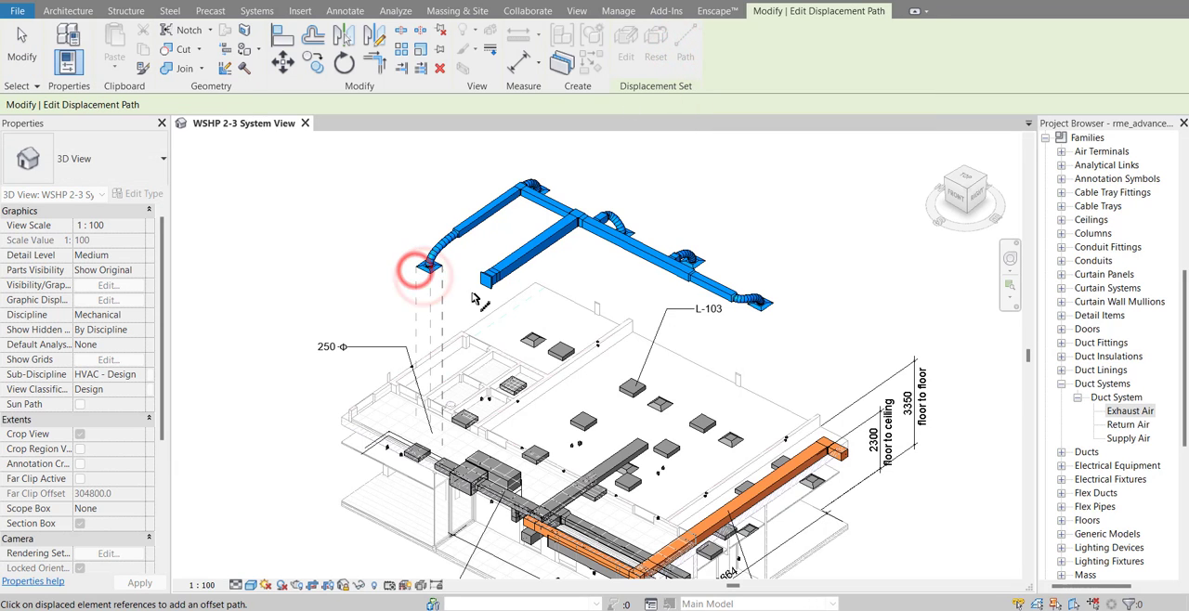
click(752, 301)
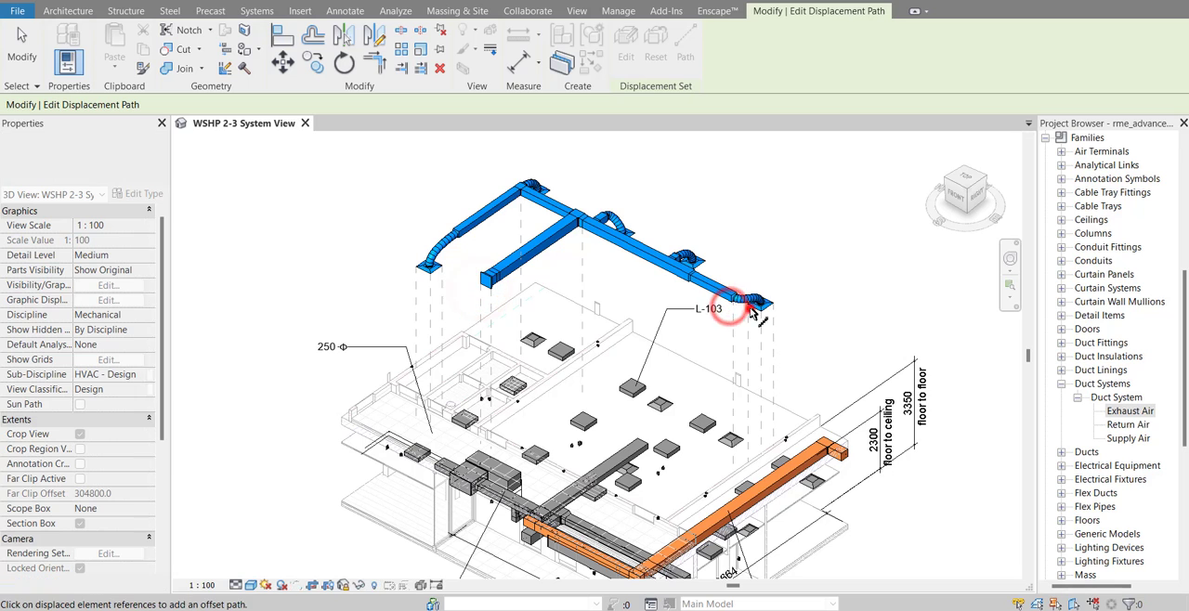
click(686, 285)
click(771, 228)
scroll(774, 240, down, 1)
middle_drag(774, 240, 731, 218)
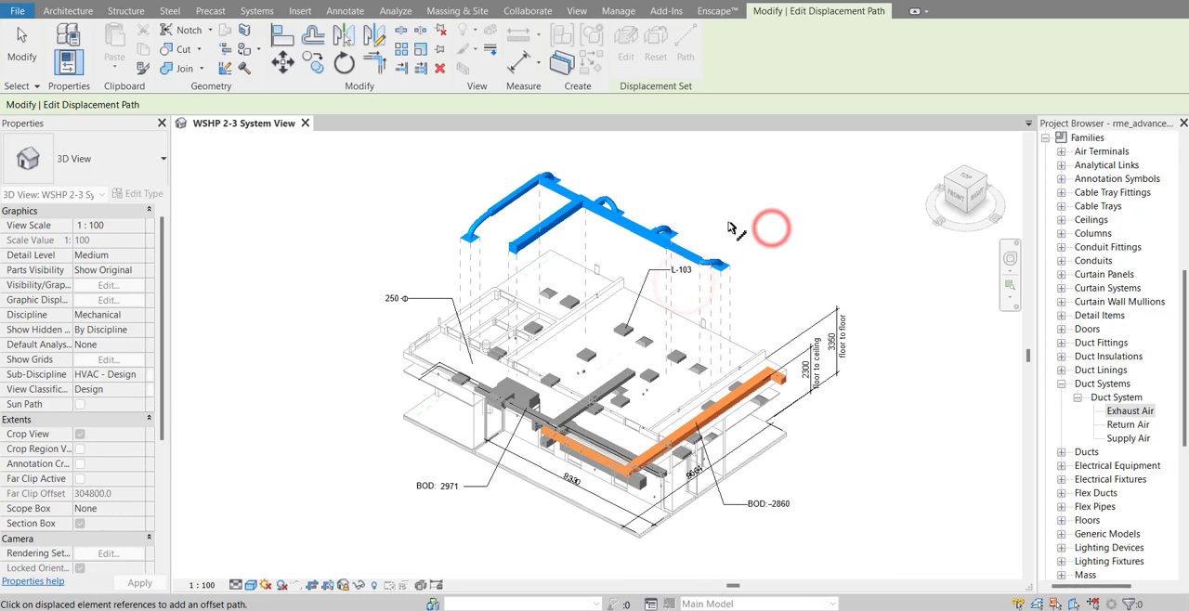
mouse_move(868, 237)
middle_down()
mouse_move(822, 260)
mouse_move(797, 175)
middle_up()
key(Escape)
key(Escape)
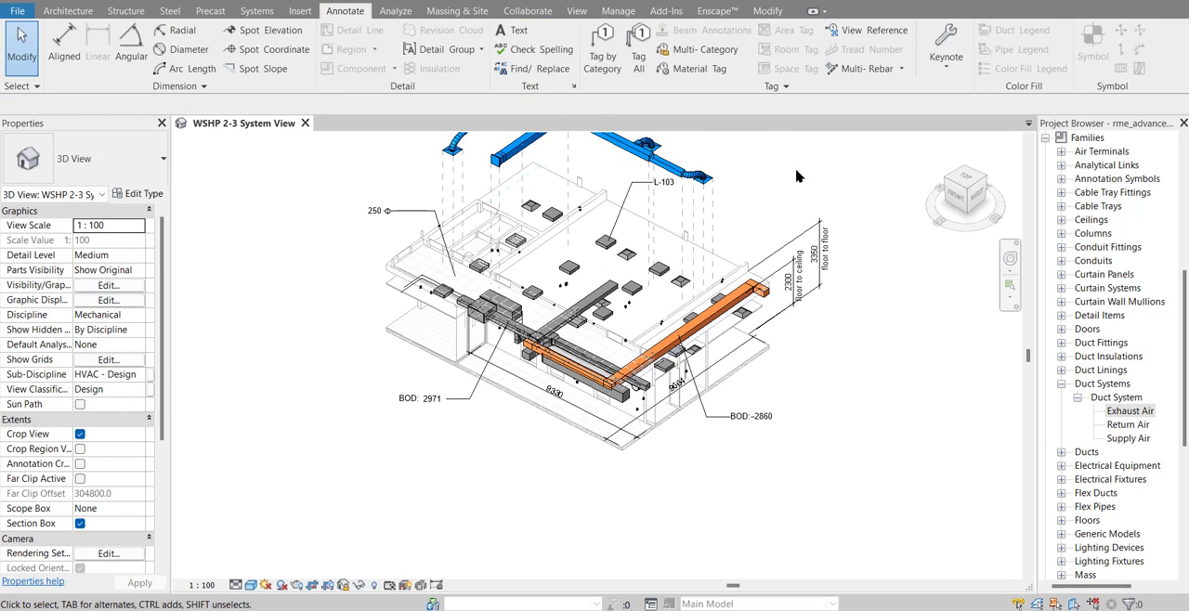
Displace the connected grey duct network with its attached unit vertically downward about 9991 mm, below the building
scroll(604, 293, up, 2)
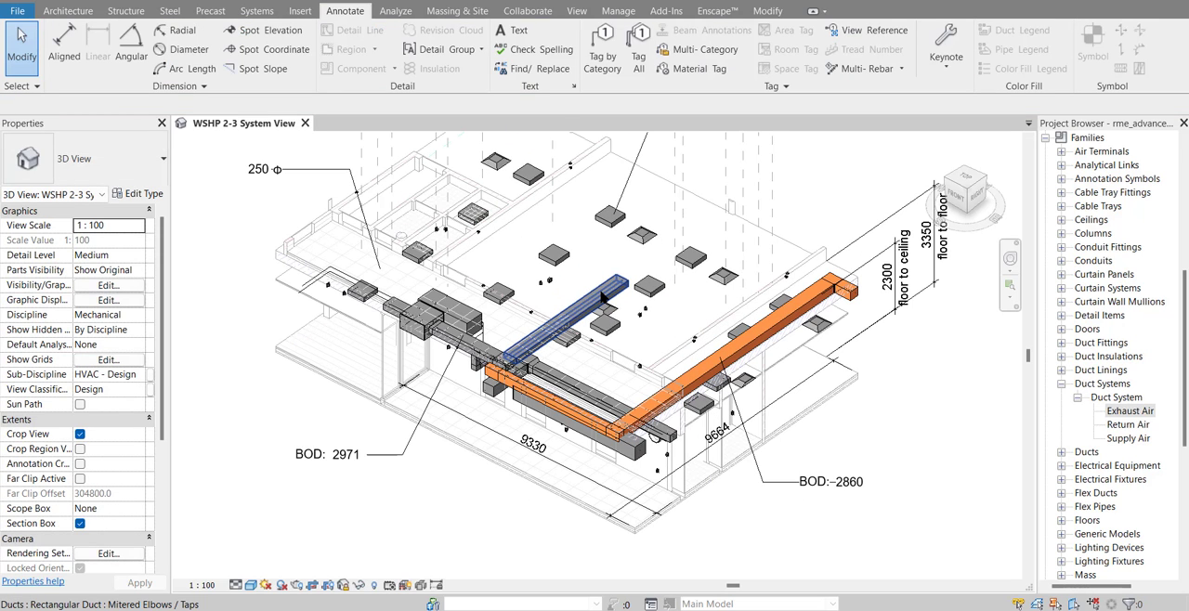
key(Tab)
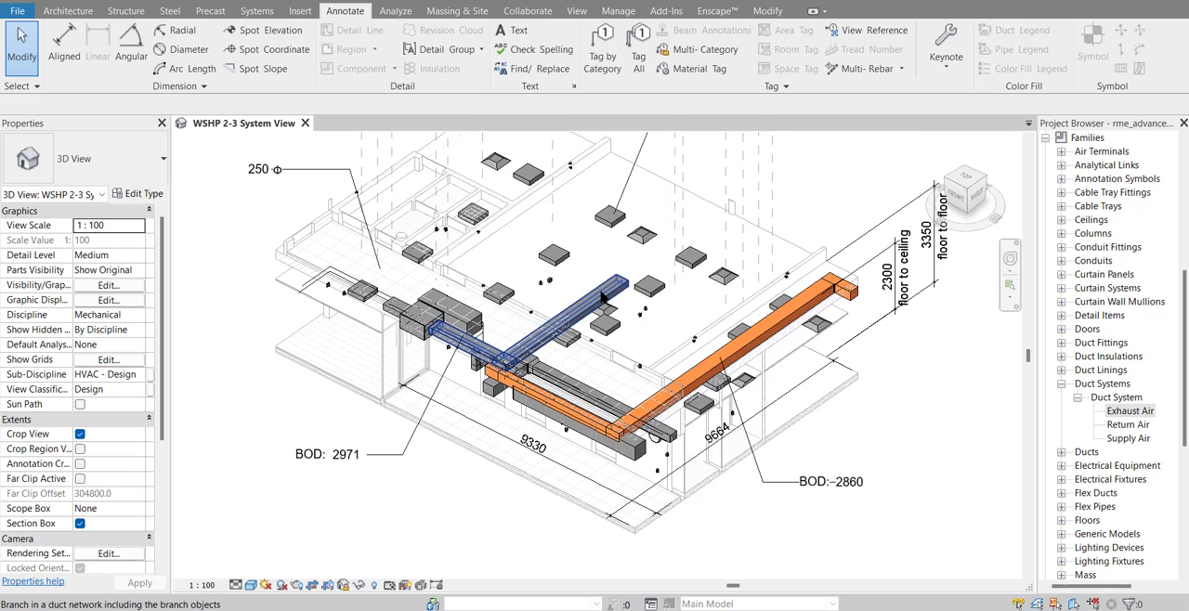
click(604, 295)
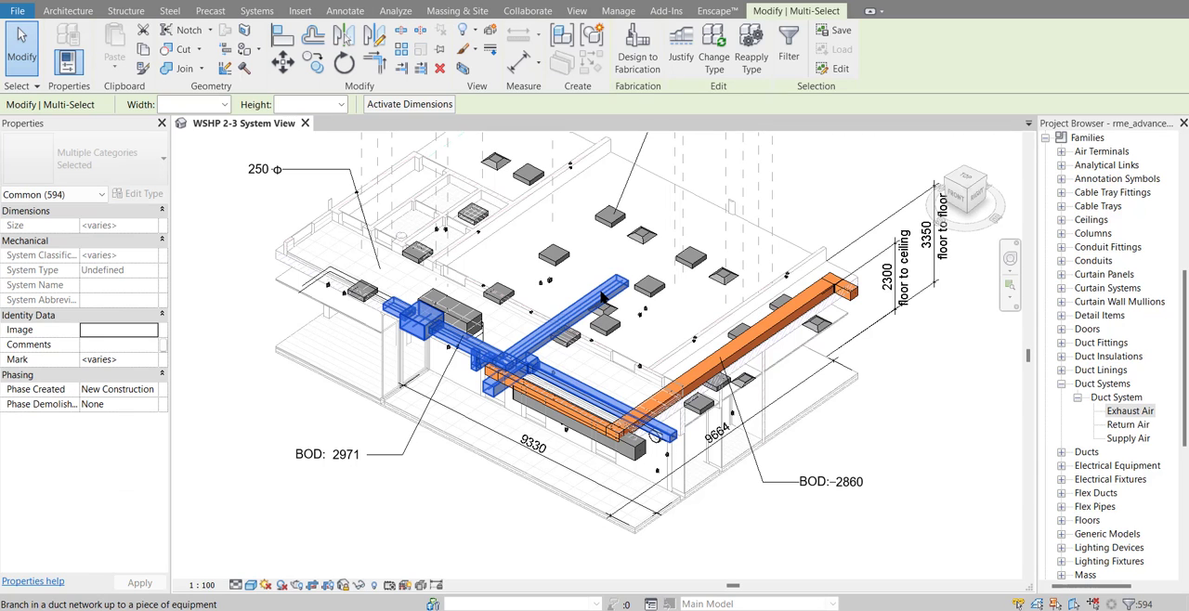
click(491, 33)
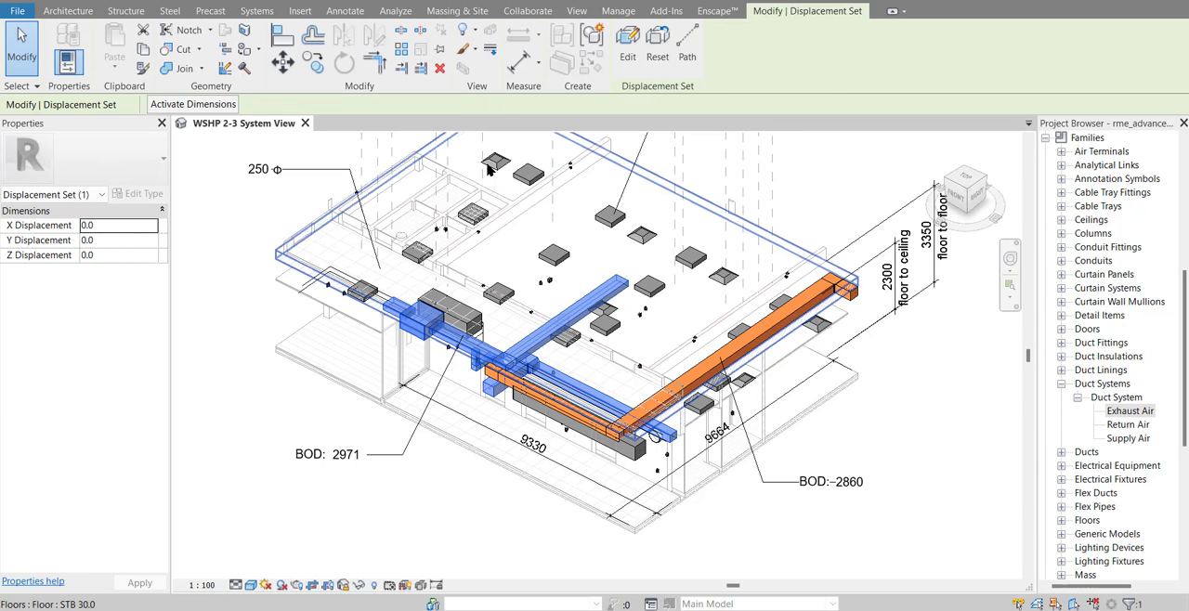
scroll(773, 240, down, 4)
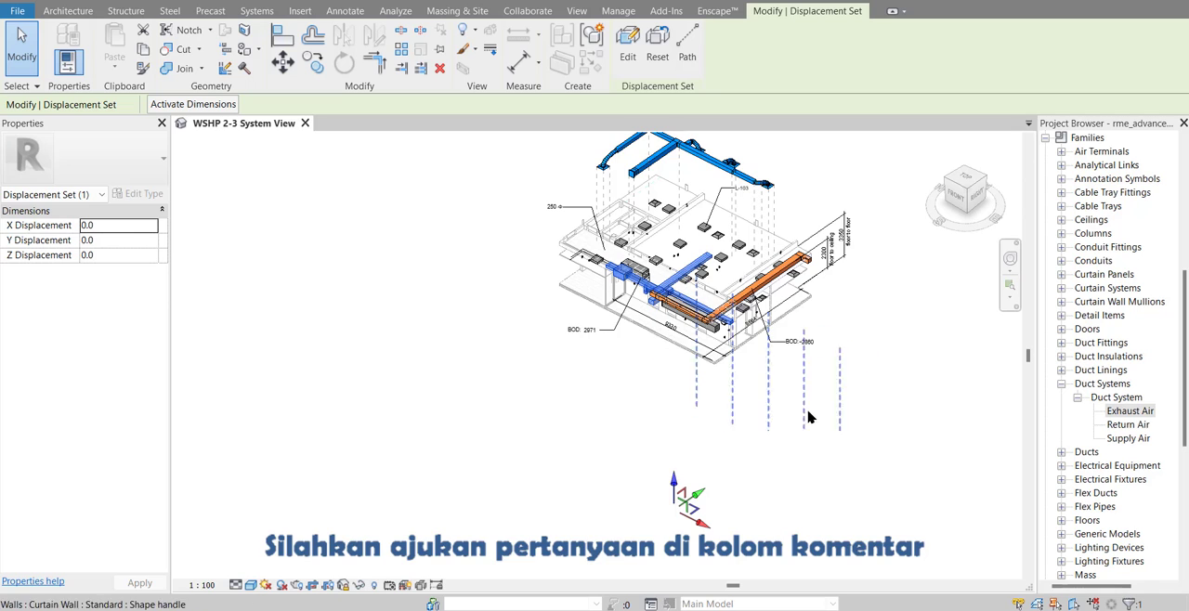
mouse_move(675, 482)
mouse_down()
mouse_move(678, 422)
mouse_move(681, 596)
mouse_move(692, 510)
mouse_move(692, 527)
mouse_move(664, 498)
mouse_up()
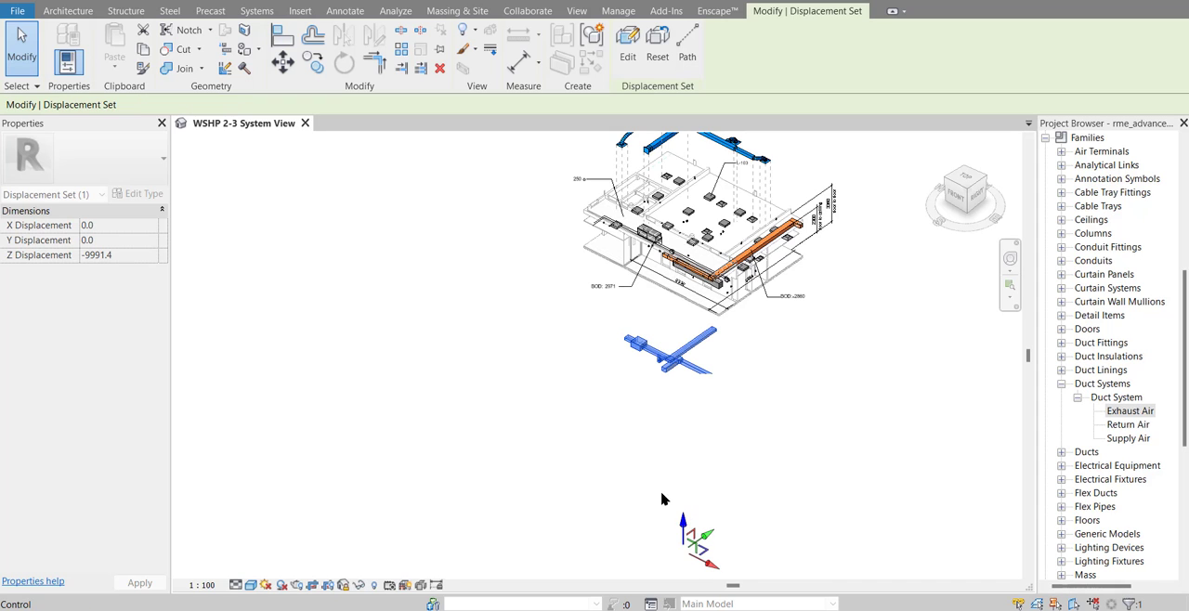
Show the crop region, extend its lower edge past the lowered grey ducts, and hide the crop region again
click(330, 585)
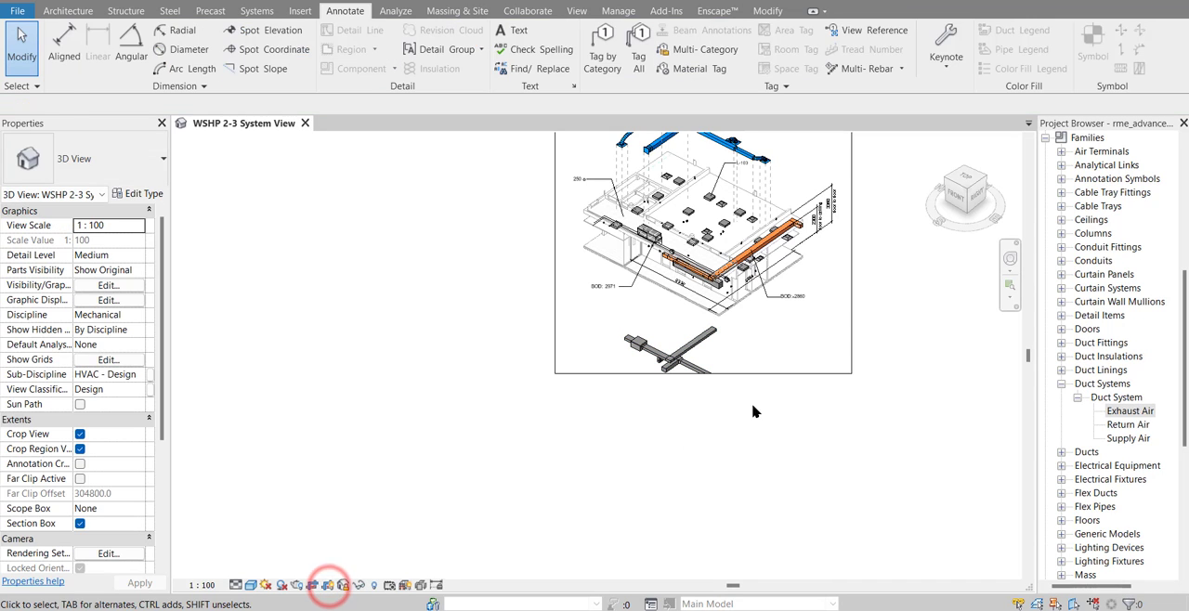
click(703, 374)
drag(703, 373, 709, 429)
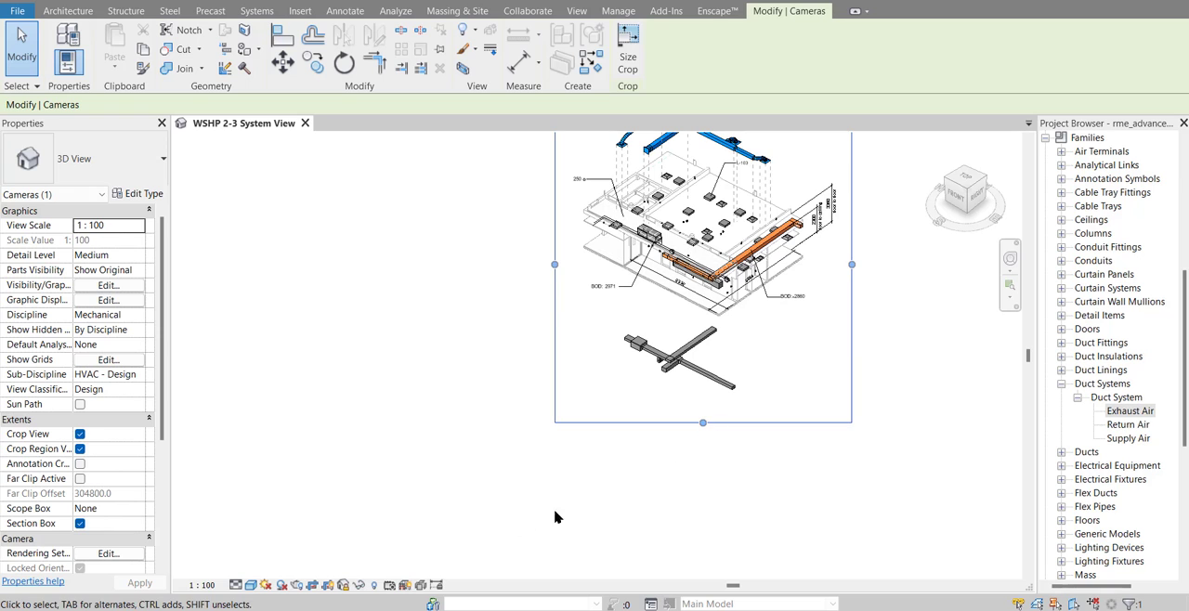
click(330, 586)
click(472, 488)
Add displacement path lines from the lowered grey ducts and their unit up to their original location
middle_drag(505, 494, 417, 582)
click(577, 452)
click(685, 44)
scroll(626, 444, up, 2)
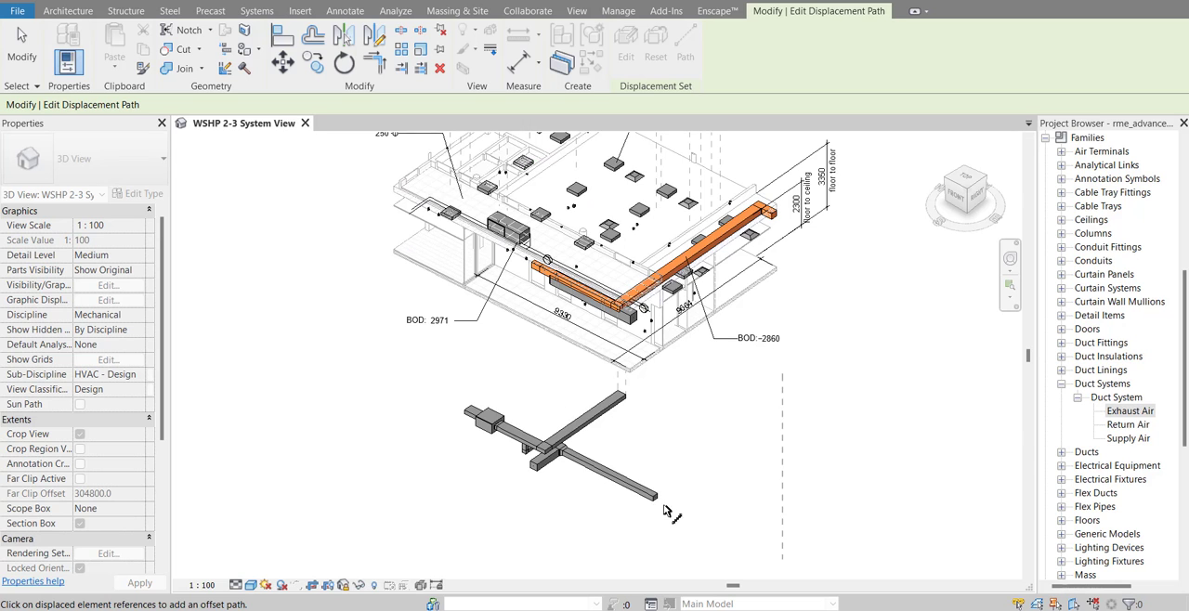
click(22, 37)
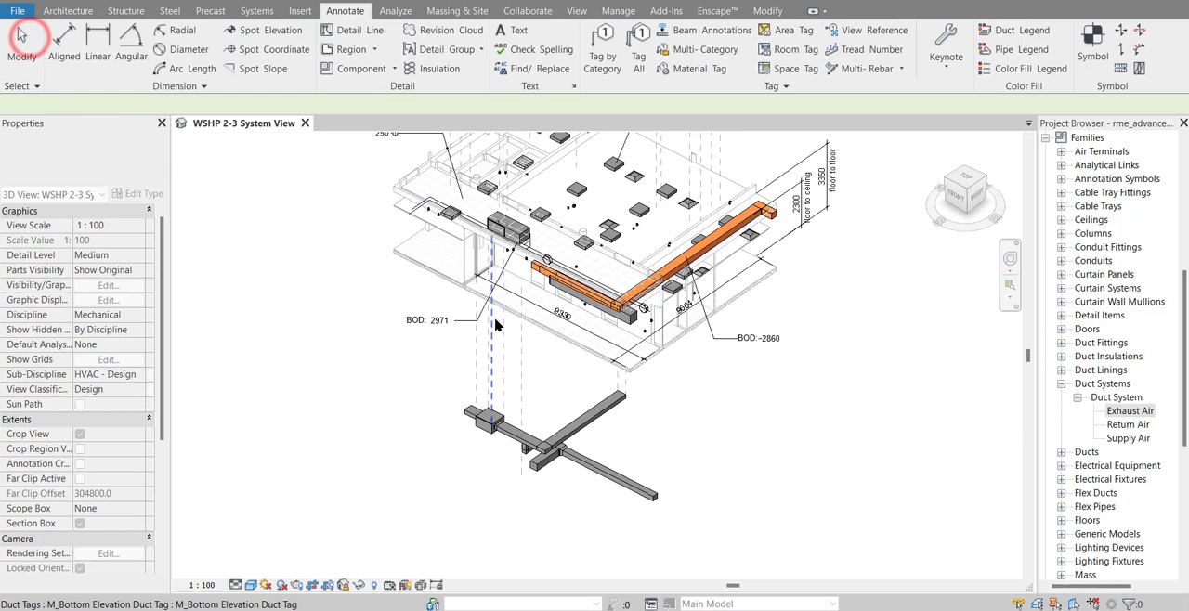
Displace the whole connected orange duct branch along the X axis, outward from the building
scroll(495, 324, down, 3)
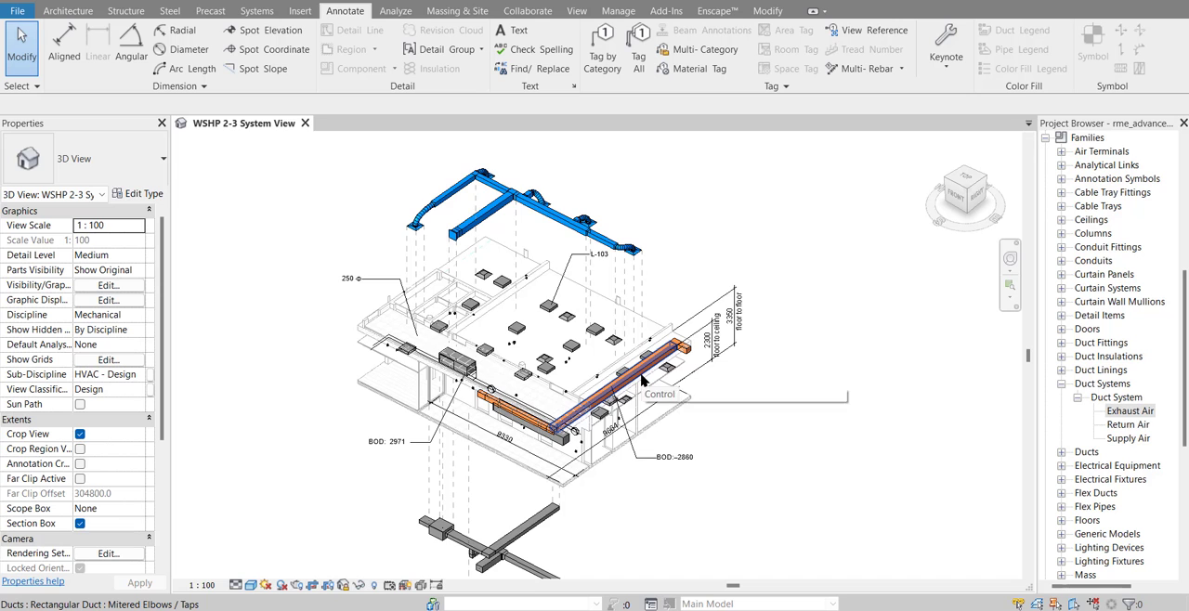
scroll(641, 369, up, 2)
key(Tab)
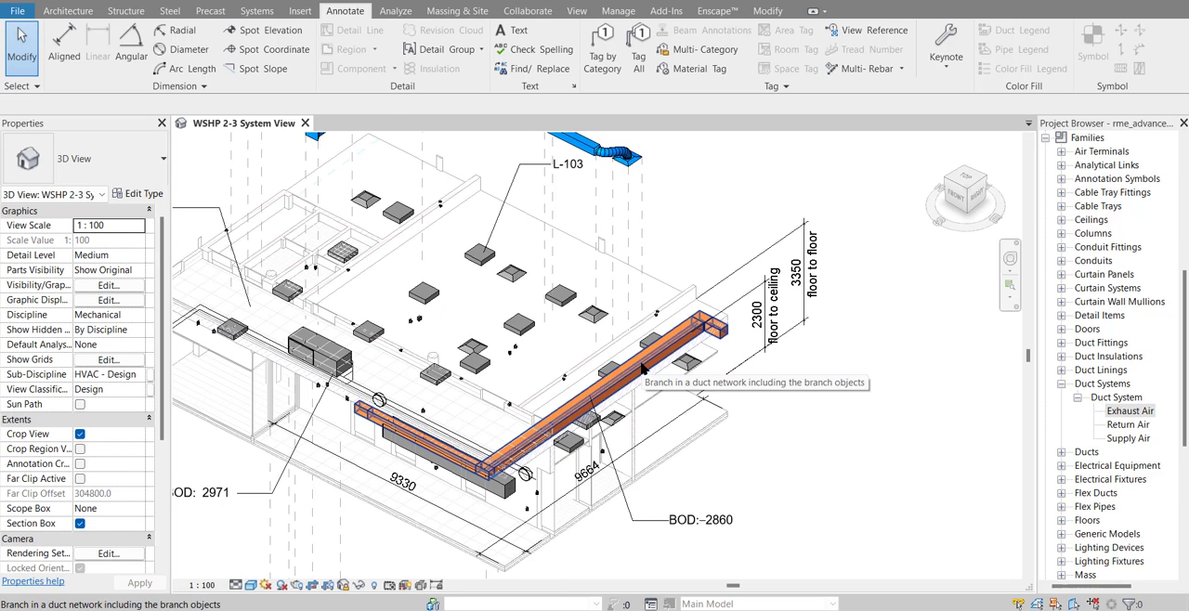
click(641, 368)
scroll(641, 372, down, 1)
middle_drag(641, 372, 569, 321)
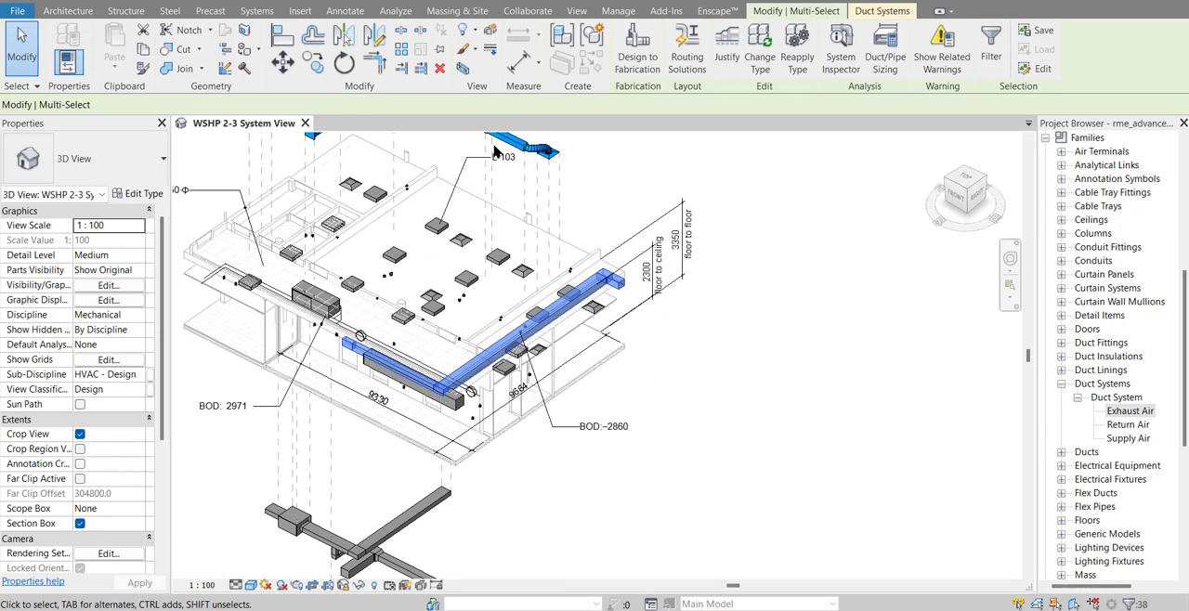
click(463, 69)
scroll(725, 238, down, 2)
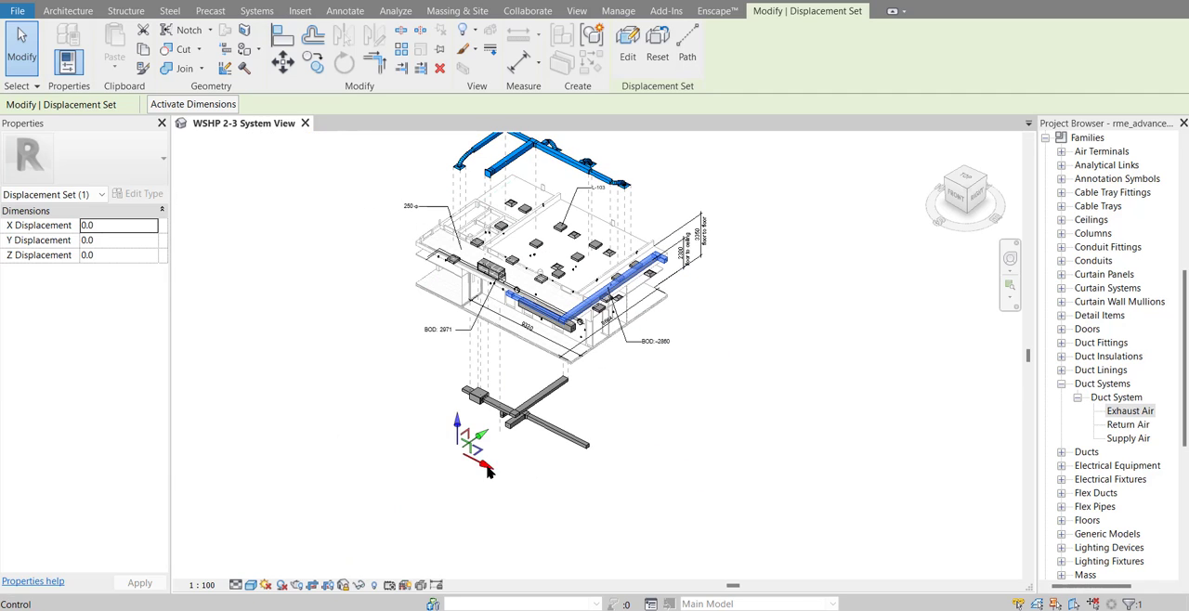
drag(488, 464, 585, 502)
Show the crop region and extend its side edge outward past the displaced orange duct branch
click(332, 587)
click(725, 433)
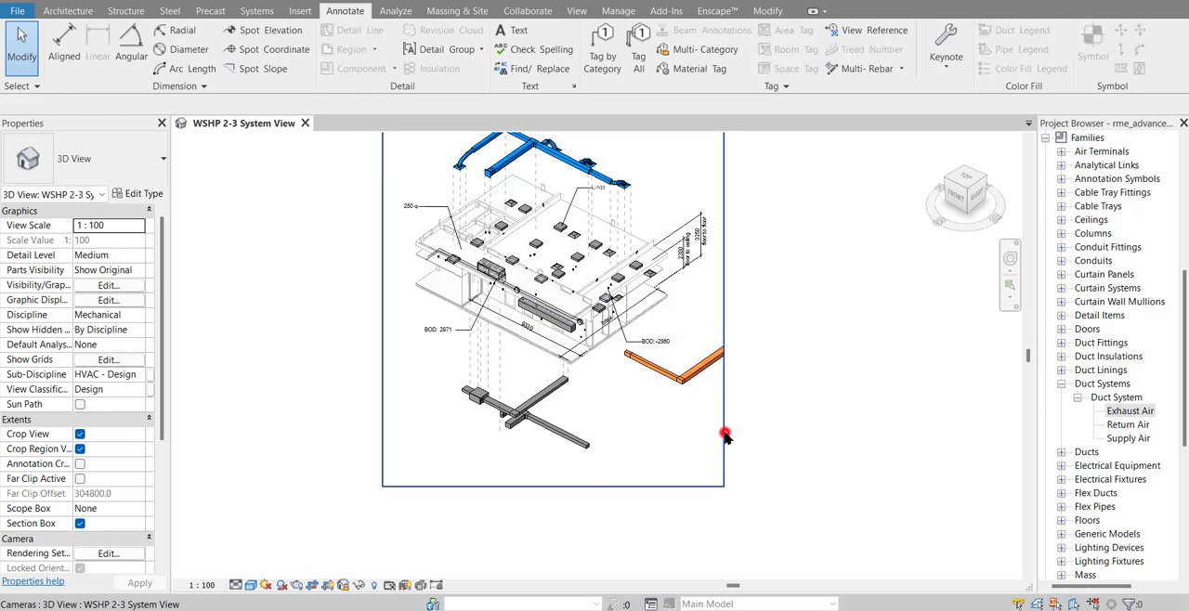
middle_drag(724, 423, 697, 480)
drag(697, 362, 798, 362)
click(844, 362)
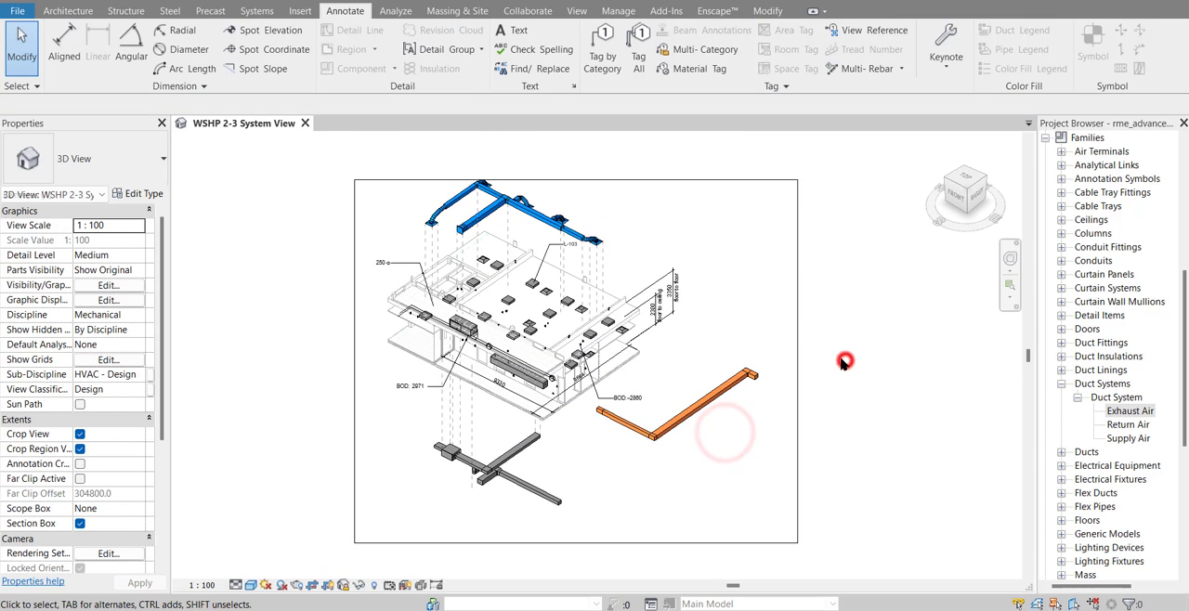
Add displacement path lines from the corner and ends of the orange duct branch back to its original location
click(735, 388)
click(688, 42)
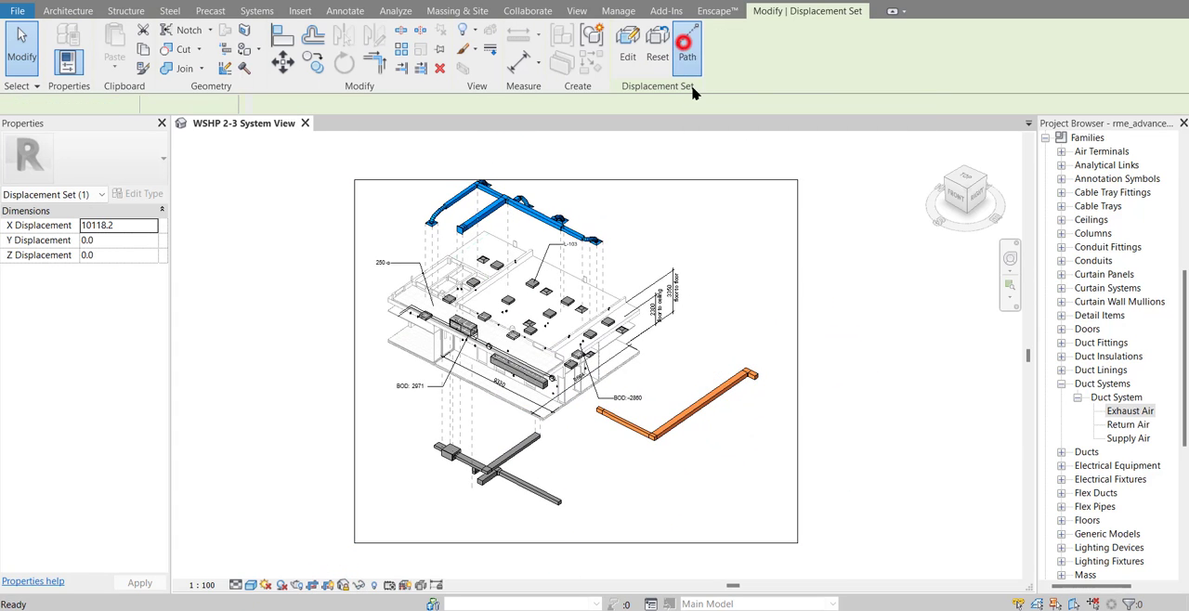
click(751, 368)
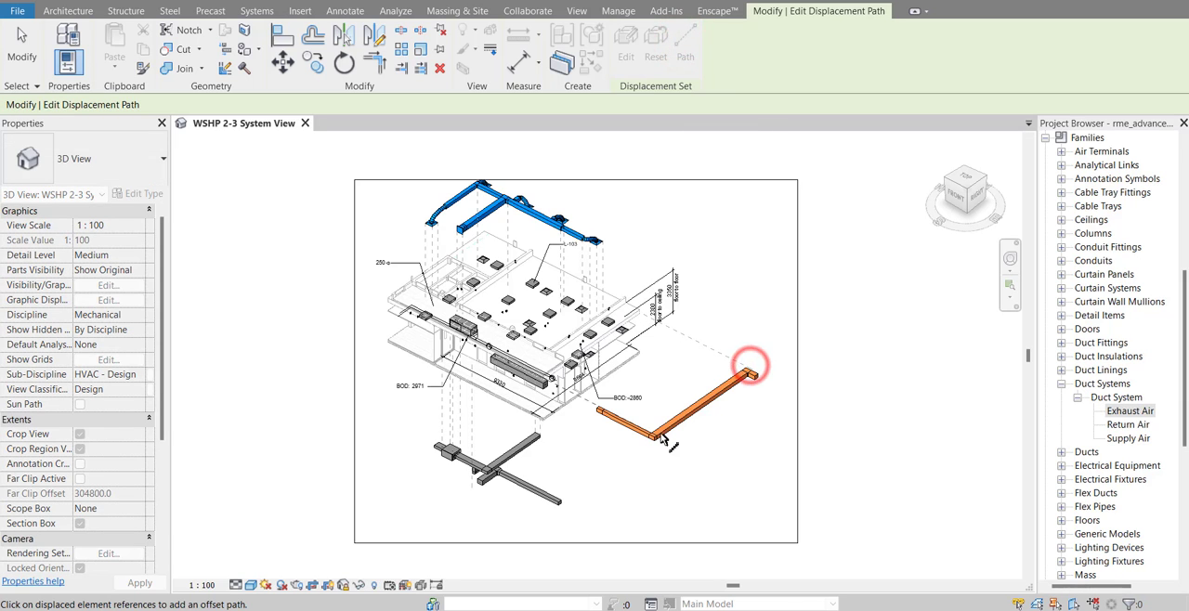
scroll(734, 492, down, 1)
middle_drag(739, 490, 730, 496)
key(Escape)
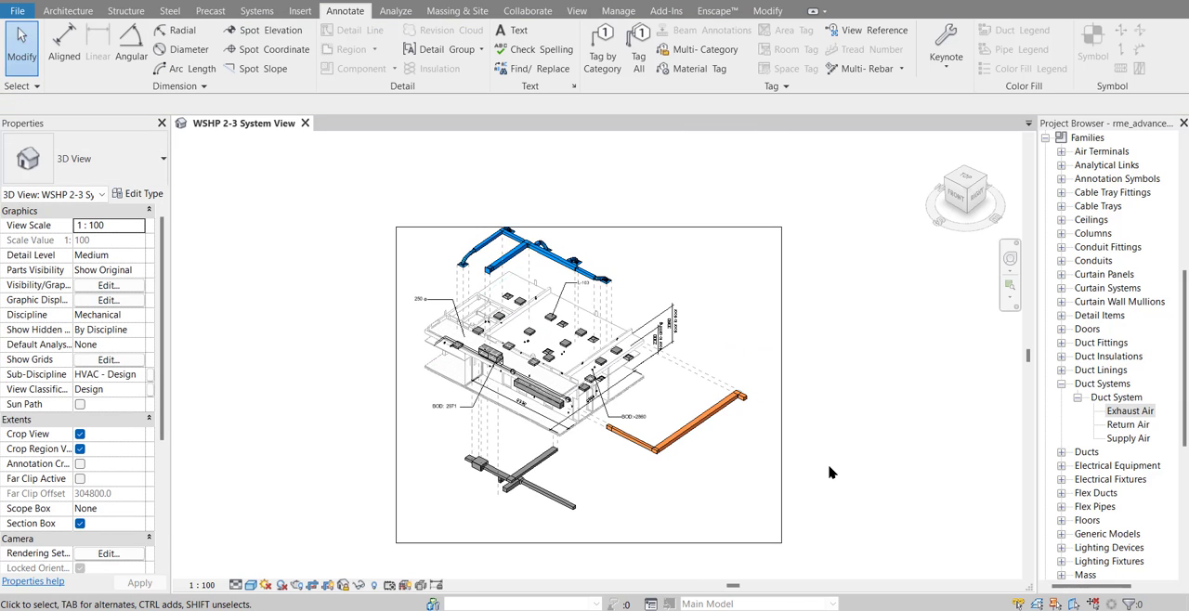
Raise the crop region's upper edge slightly to leave clearance above the blue ducts
click(613, 227)
drag(589, 226, 589, 213)
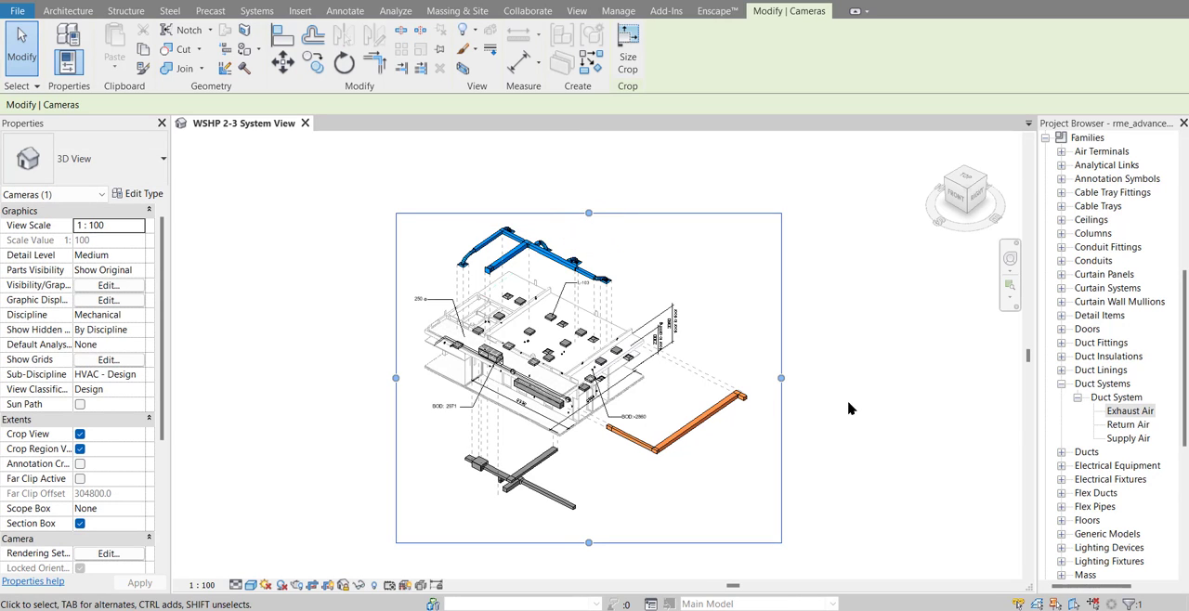
click(887, 505)
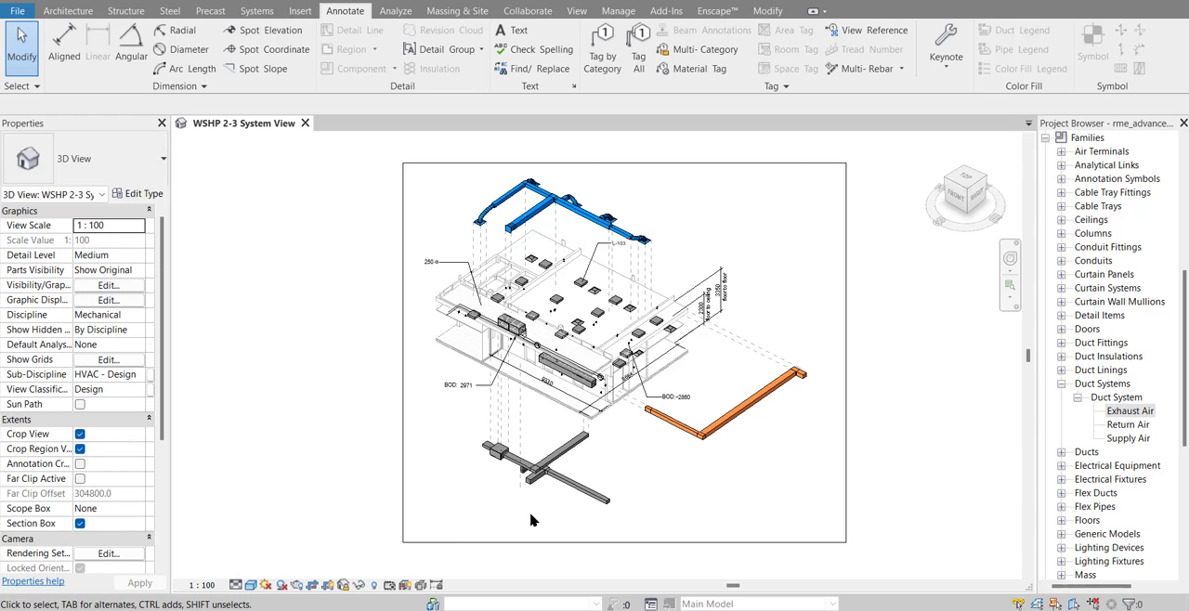
click(600, 72)
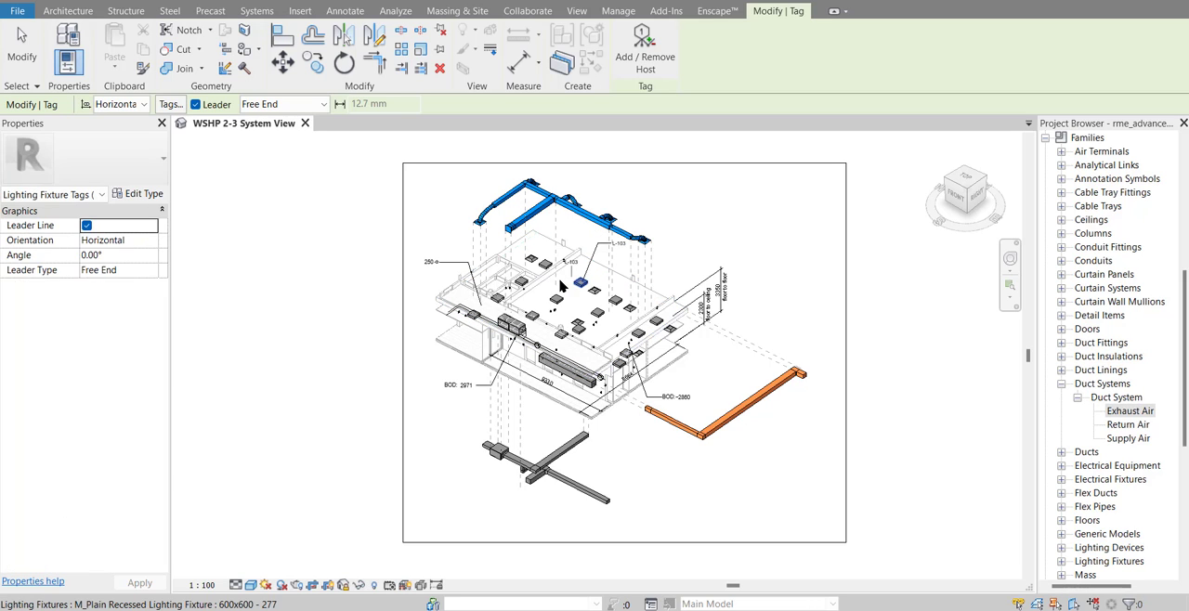
scroll(557, 270, up, 3)
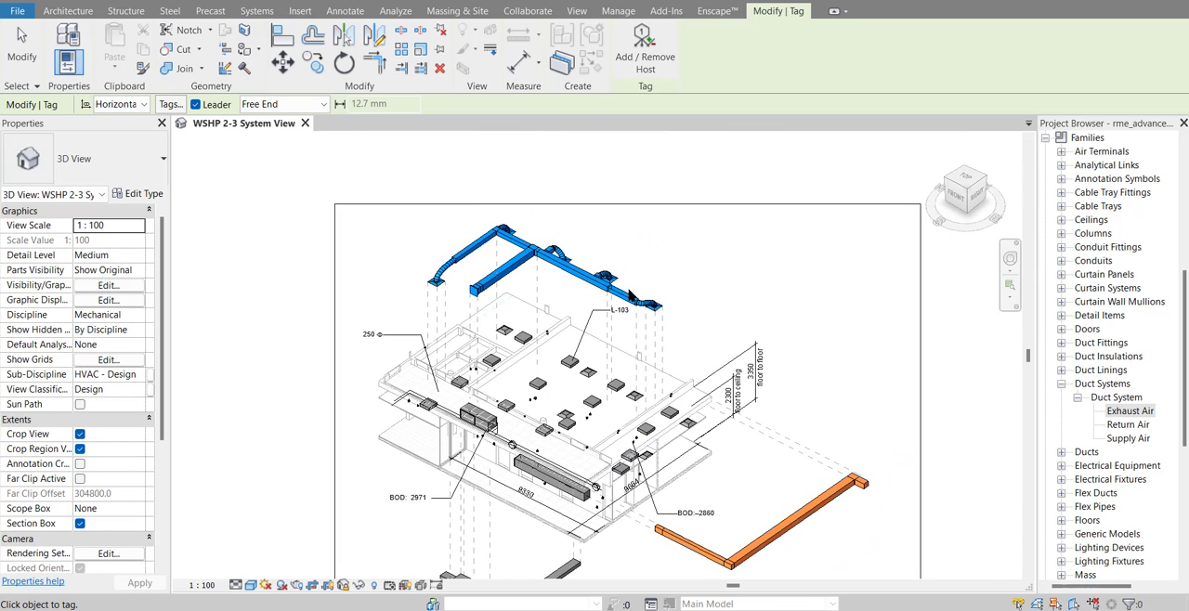
scroll(632, 295, down, 3)
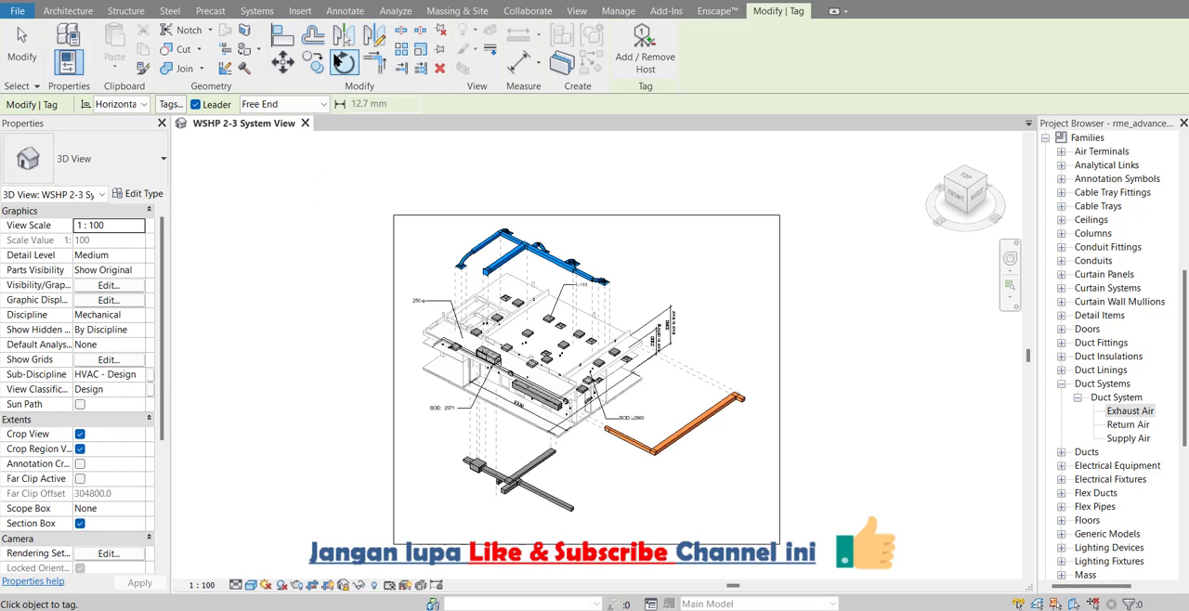
Place a text note reading "Supply Ducting" in the empty area beside the raised blue ducts
click(343, 10)
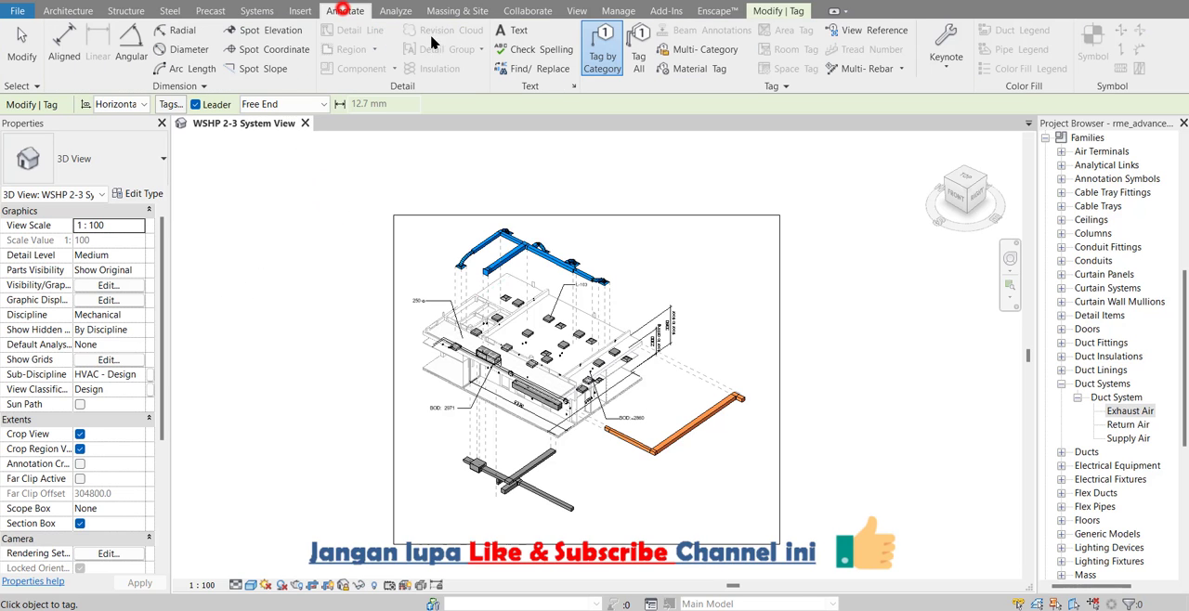
click(516, 35)
scroll(603, 227, up, 4)
click(605, 223)
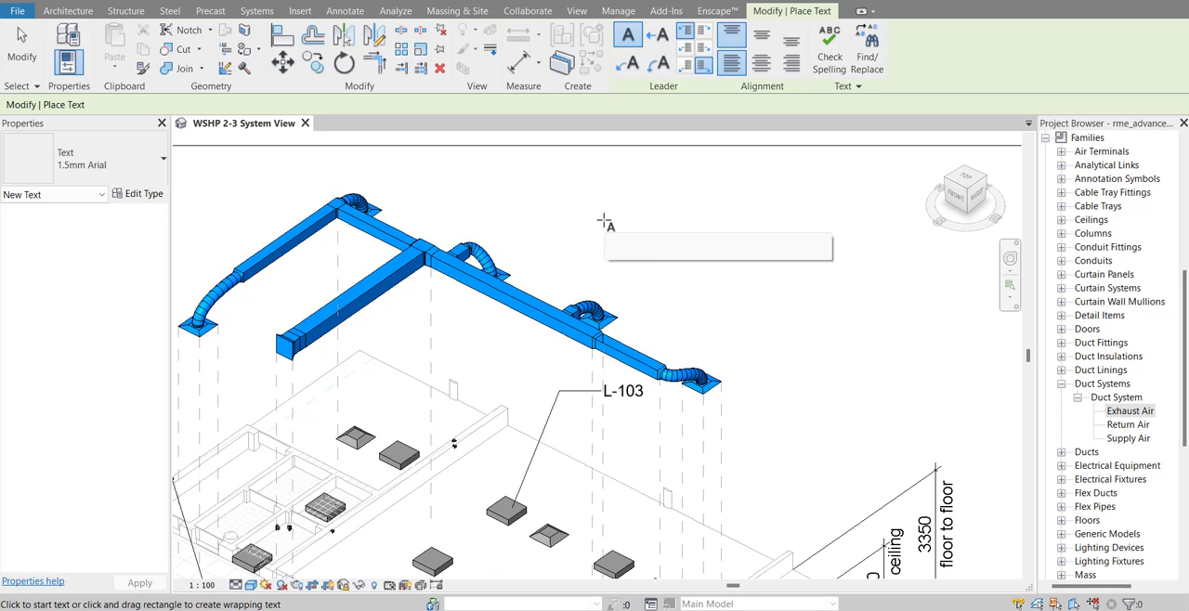
click(604, 223)
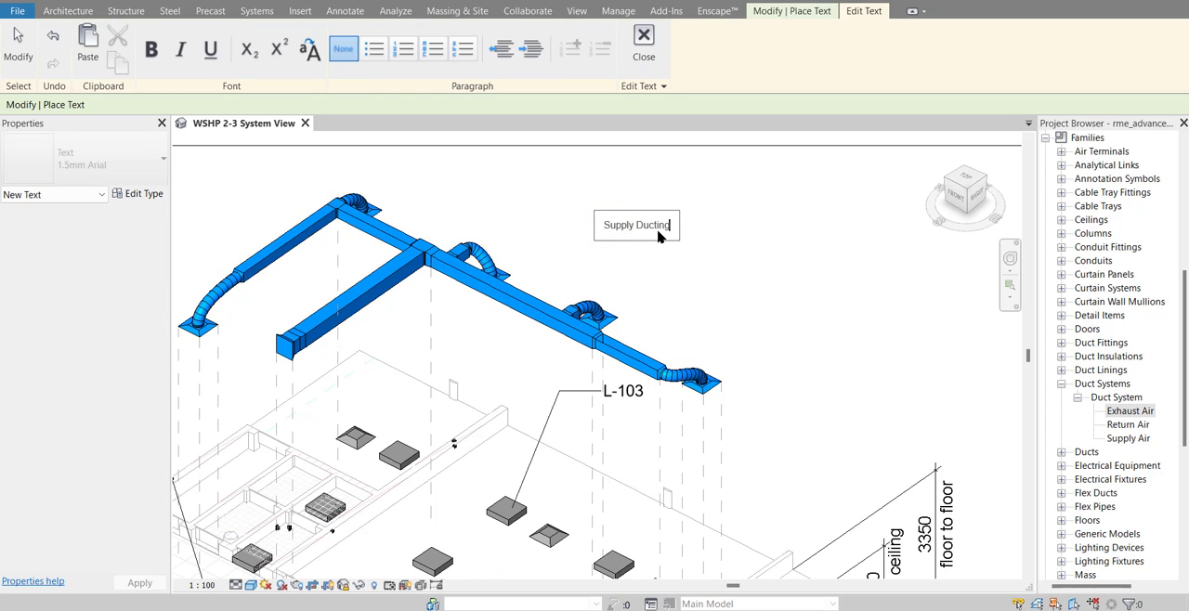
click(663, 252)
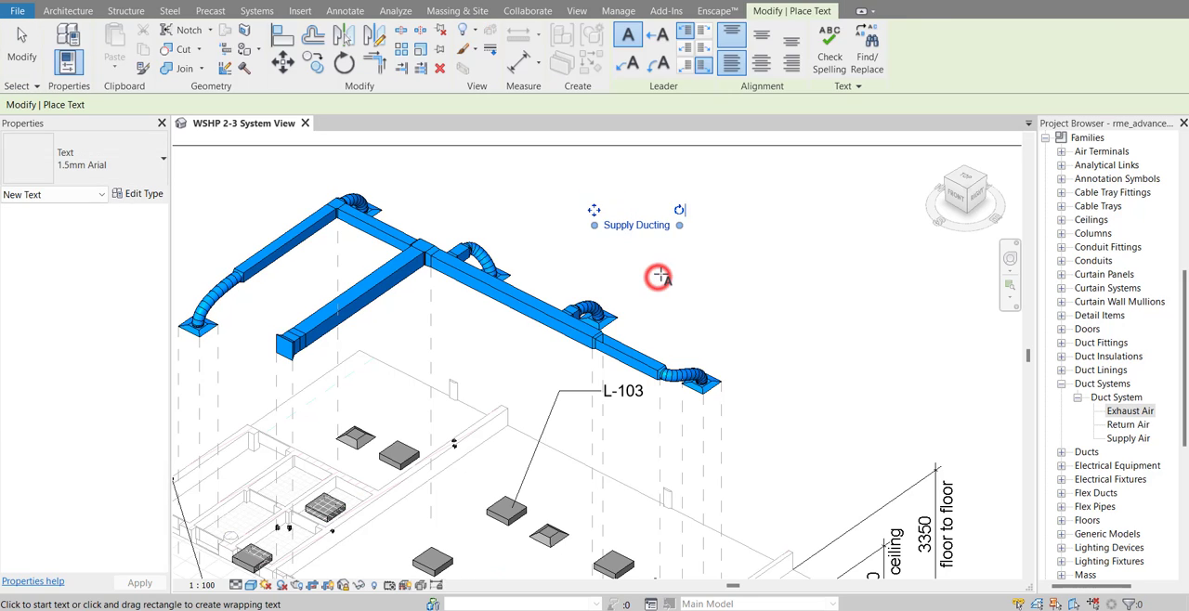
key(Escape)
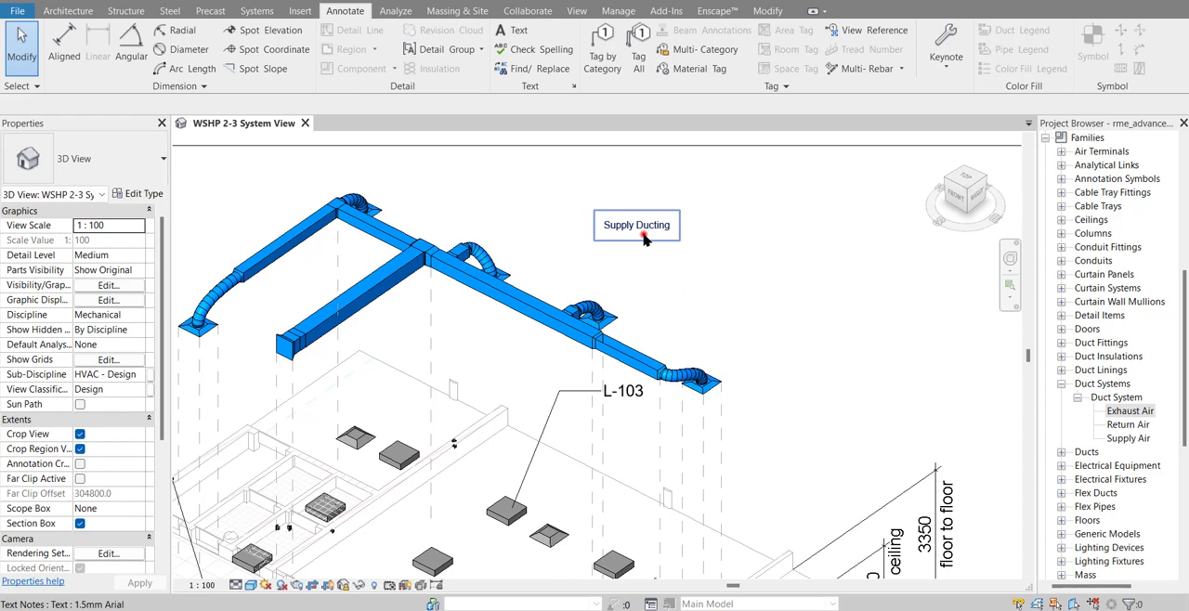
Change the "Supply Ducting" note to the 2.5mm Arial text type and move it slightly up and away from the blue ducts
click(644, 237)
scroll(637, 232, down, 3)
click(124, 154)
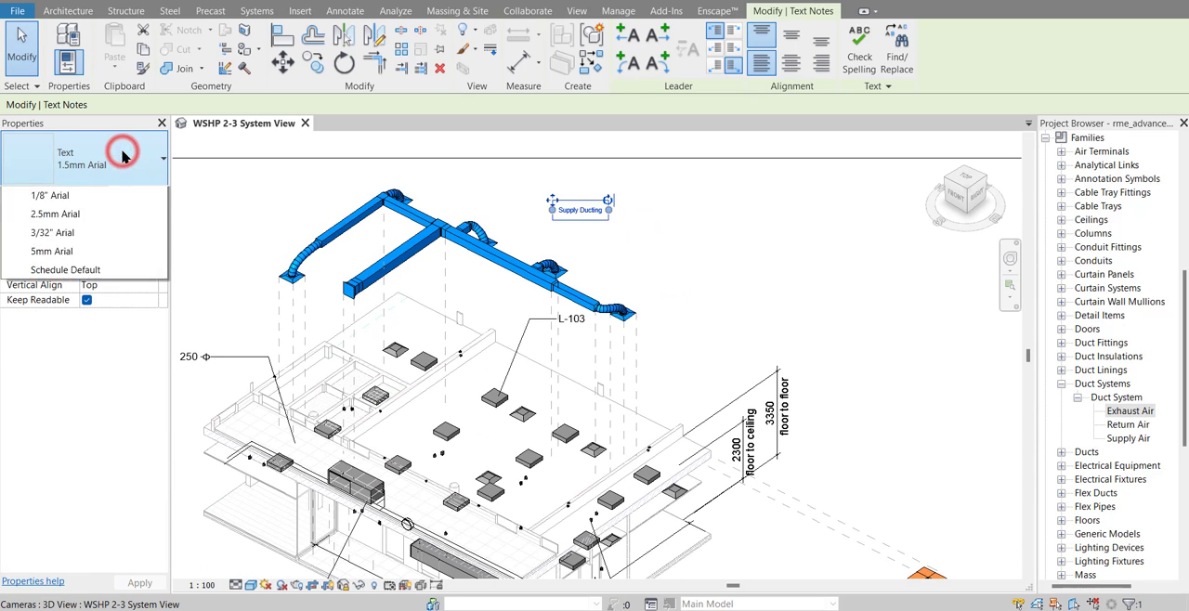
click(93, 221)
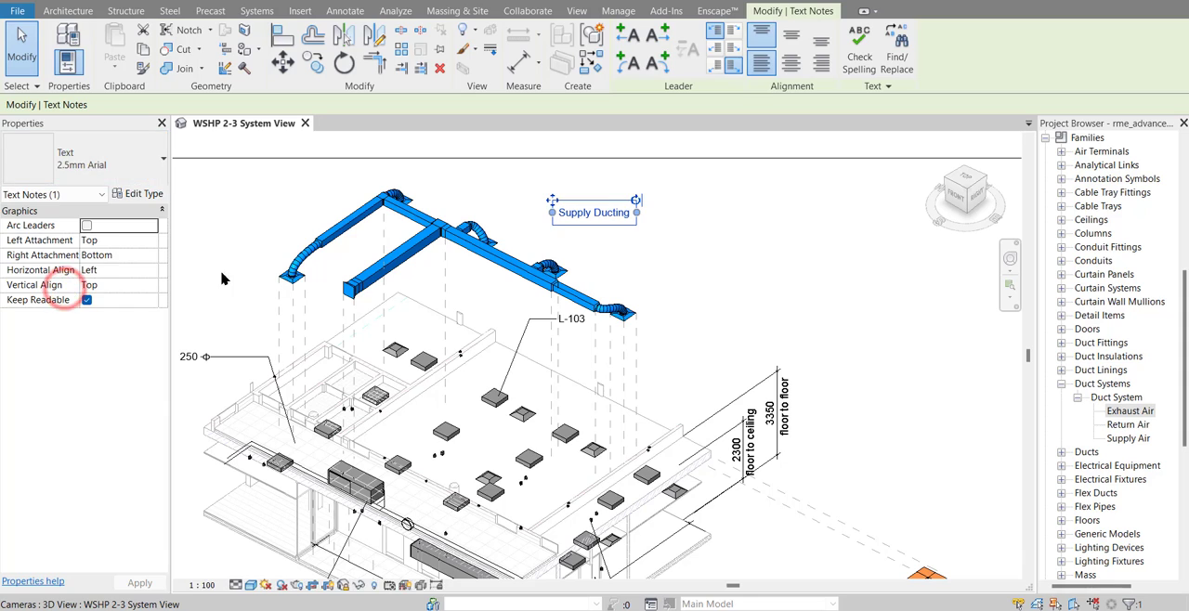
drag(551, 200, 566, 181)
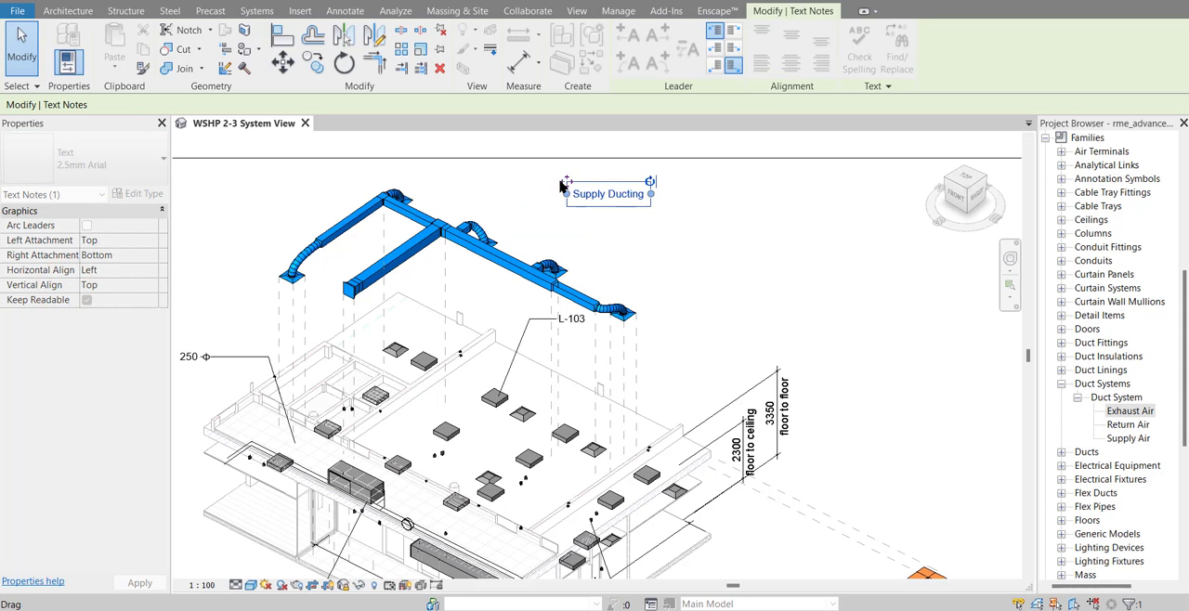
Add a left-side straight leader to the "Supply Ducting" note, with an elbow and its arrow on the main blue duct
click(621, 34)
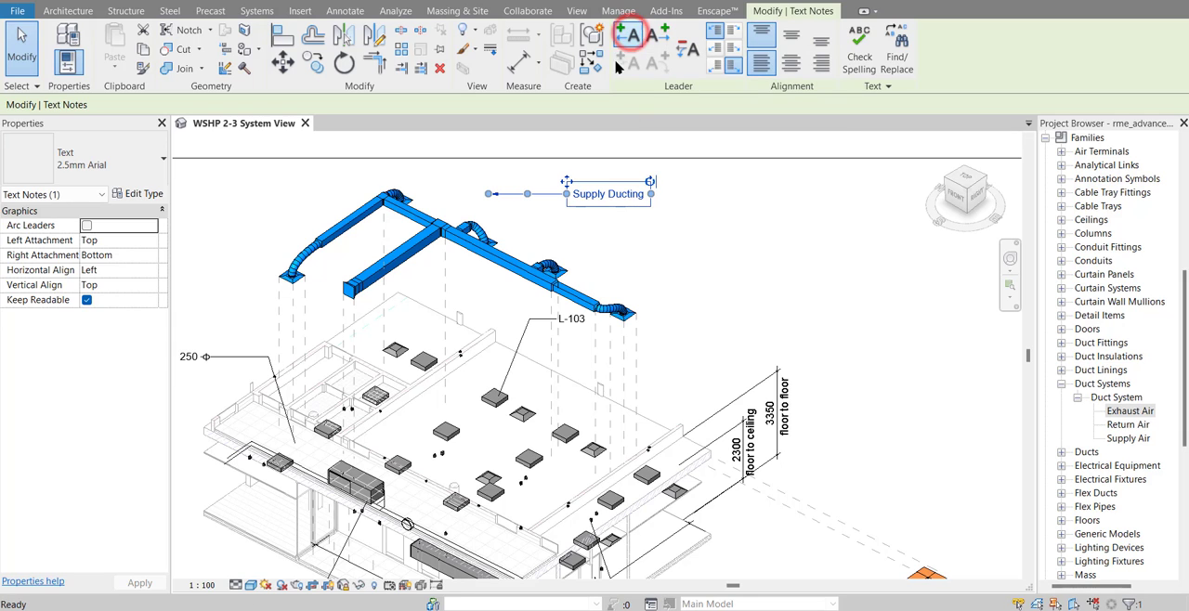
mouse_move(486, 196)
mouse_down()
mouse_move(513, 260)
mouse_move(531, 221)
mouse_up()
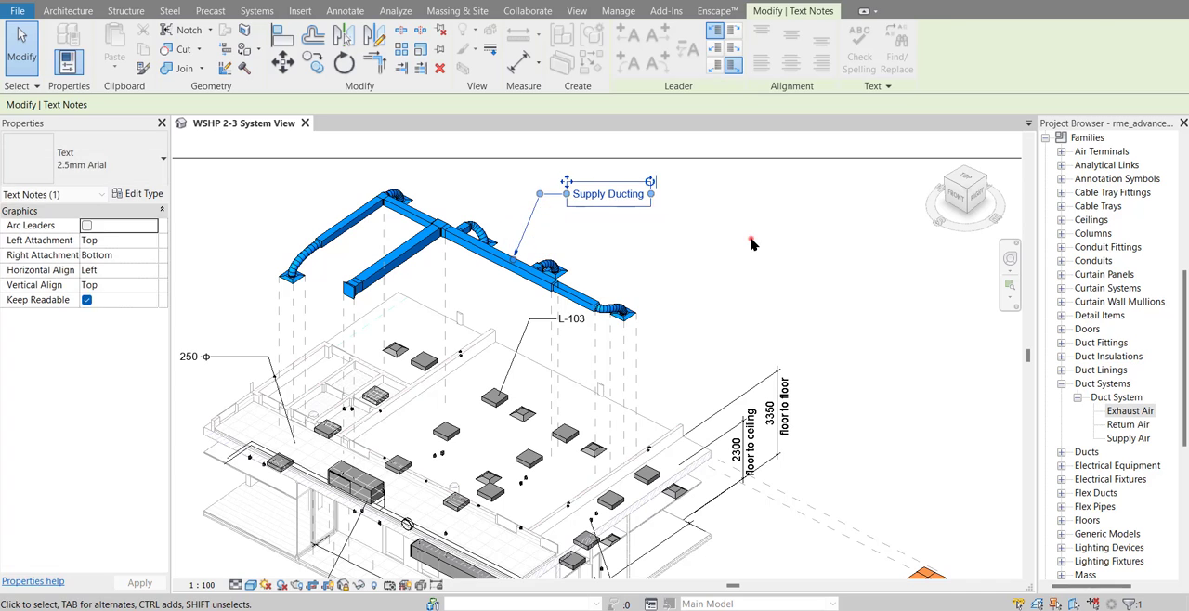
click(752, 239)
Place a text note reading "Exhaust Ducting" beside the displaced orange duct branch
scroll(756, 240, down, 2)
middle_drag(756, 241, 552, 190)
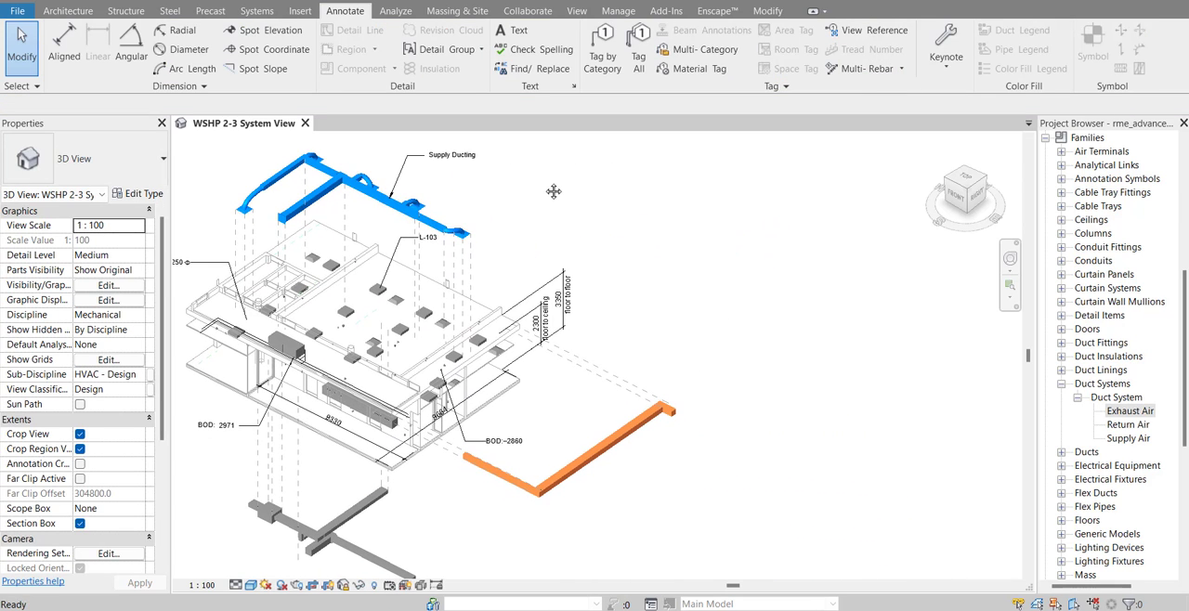
click(511, 35)
middle_drag(565, 508, 546, 341)
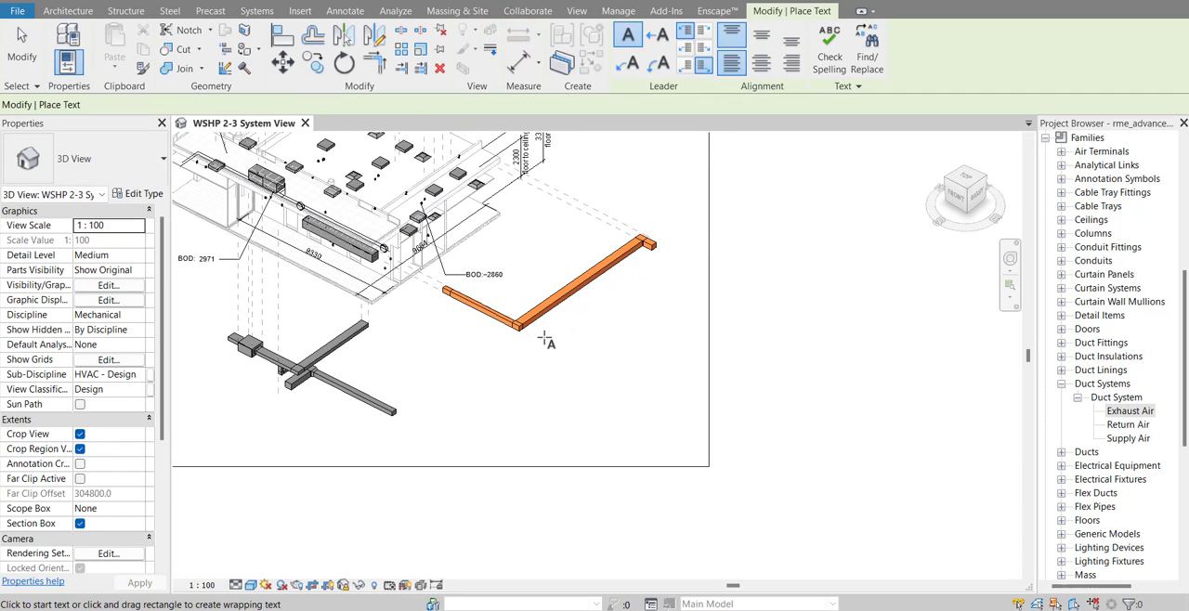
click(594, 335)
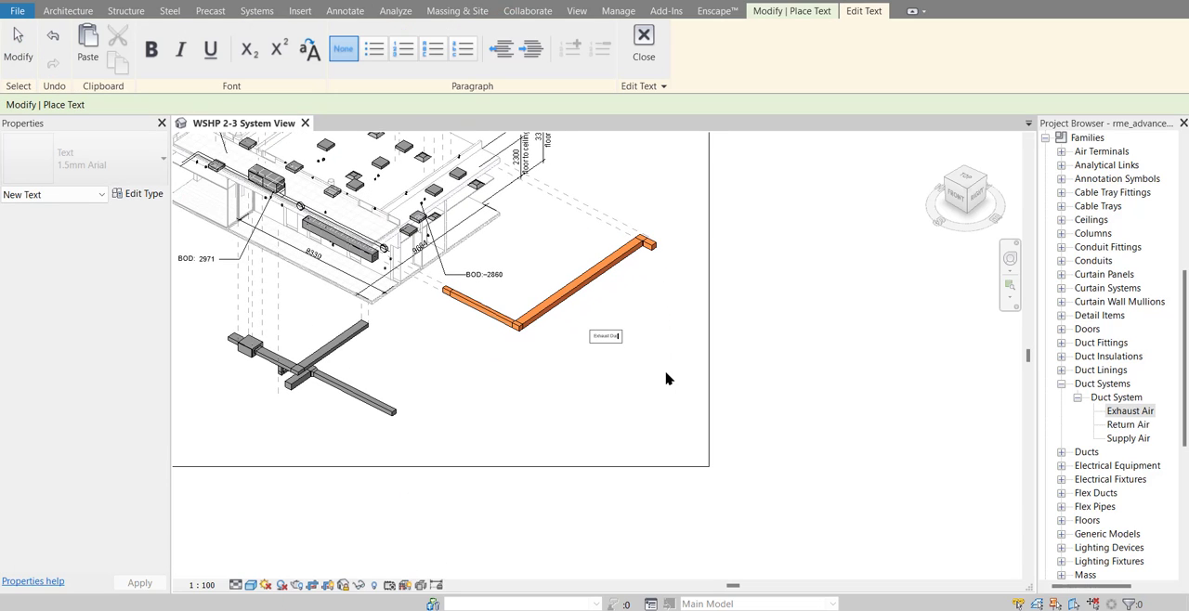
click(605, 390)
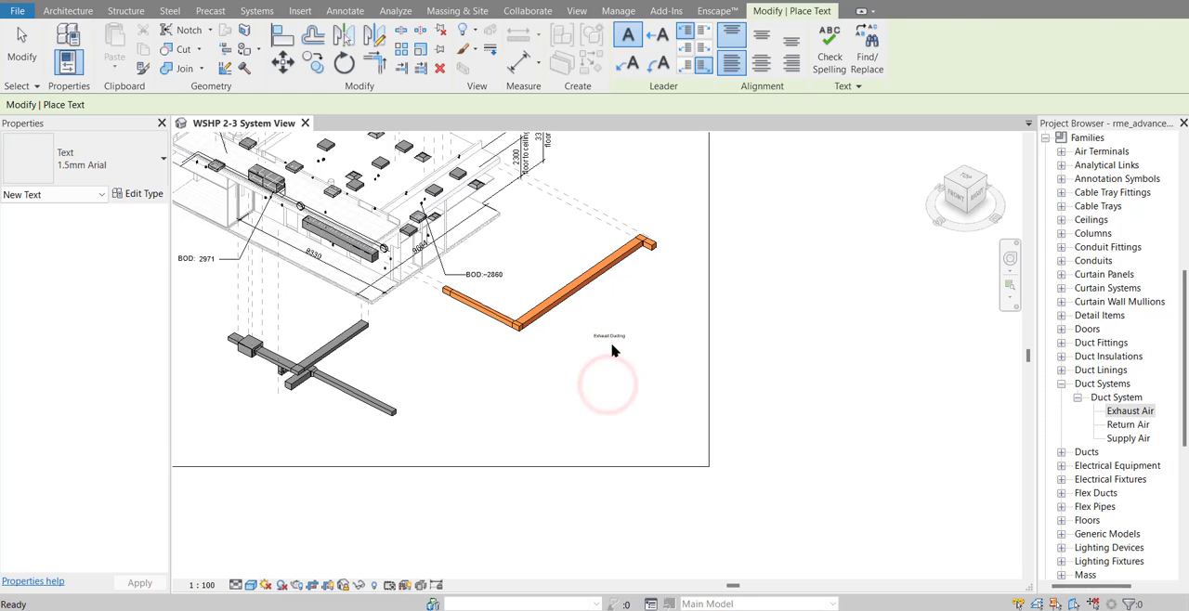
key(Escape)
Change the "Exhaust Ducting" note to 2.5mm Arial and add a left-side leader with an elbow pointing to the orange duct
click(605, 345)
click(120, 158)
click(92, 213)
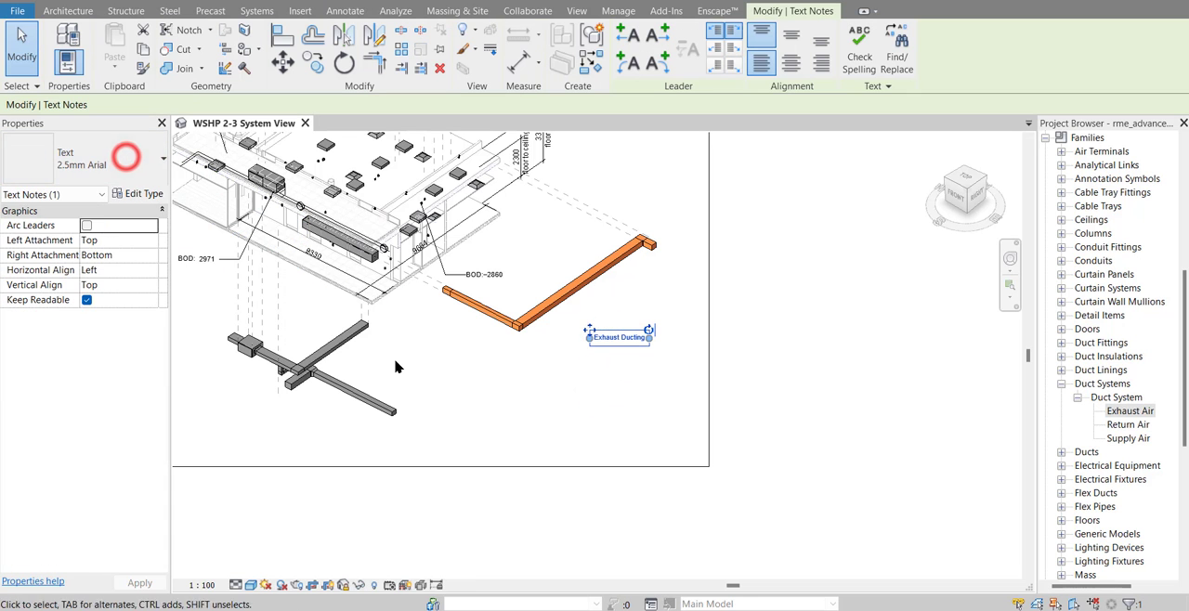
click(628, 36)
mouse_move(561, 351)
mouse_down()
mouse_move(559, 307)
mouse_move(574, 337)
mouse_up()
click(783, 387)
Place a text note reading "Return Ducting" in the 2.5mm Arial type beside the lowered grey ducts
middle_drag(783, 387, 822, 363)
click(514, 32)
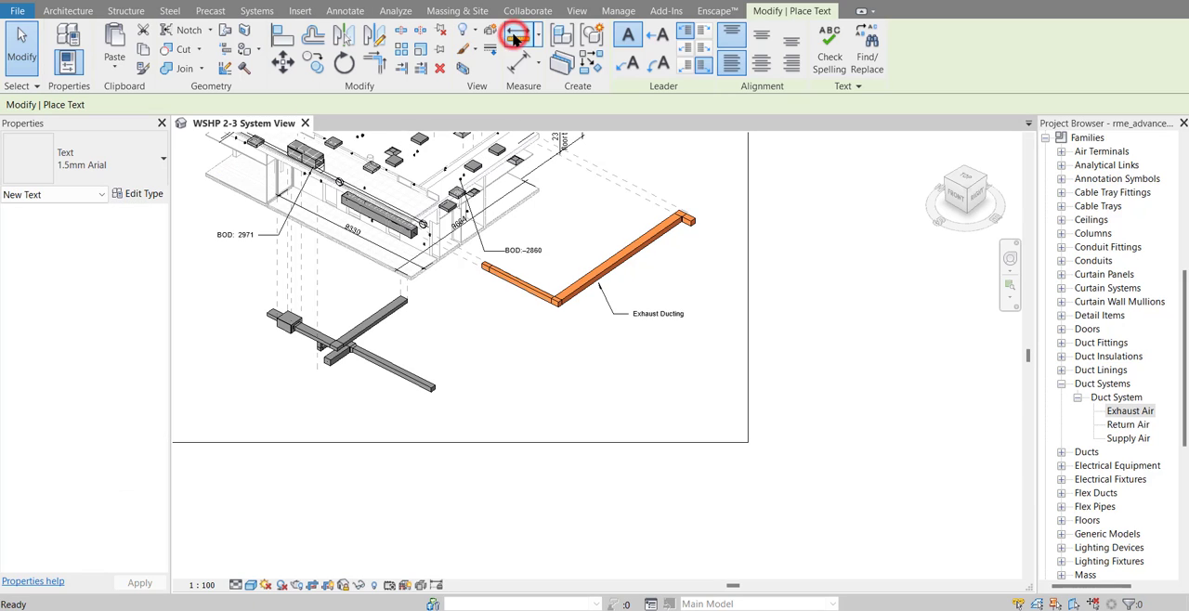
click(107, 158)
click(84, 289)
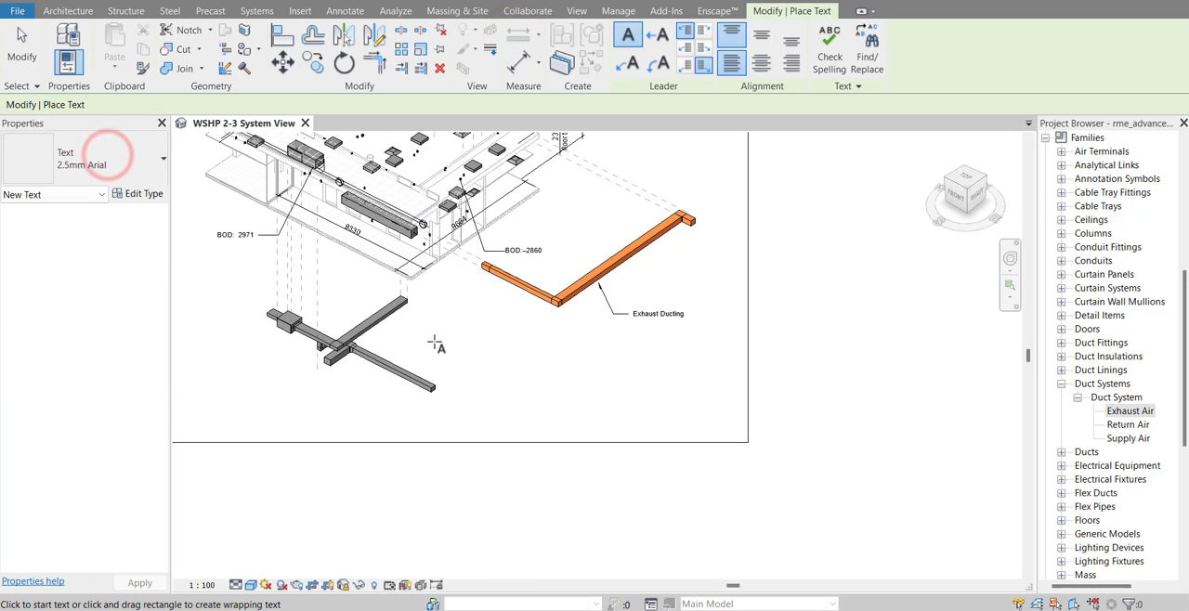
click(439, 338)
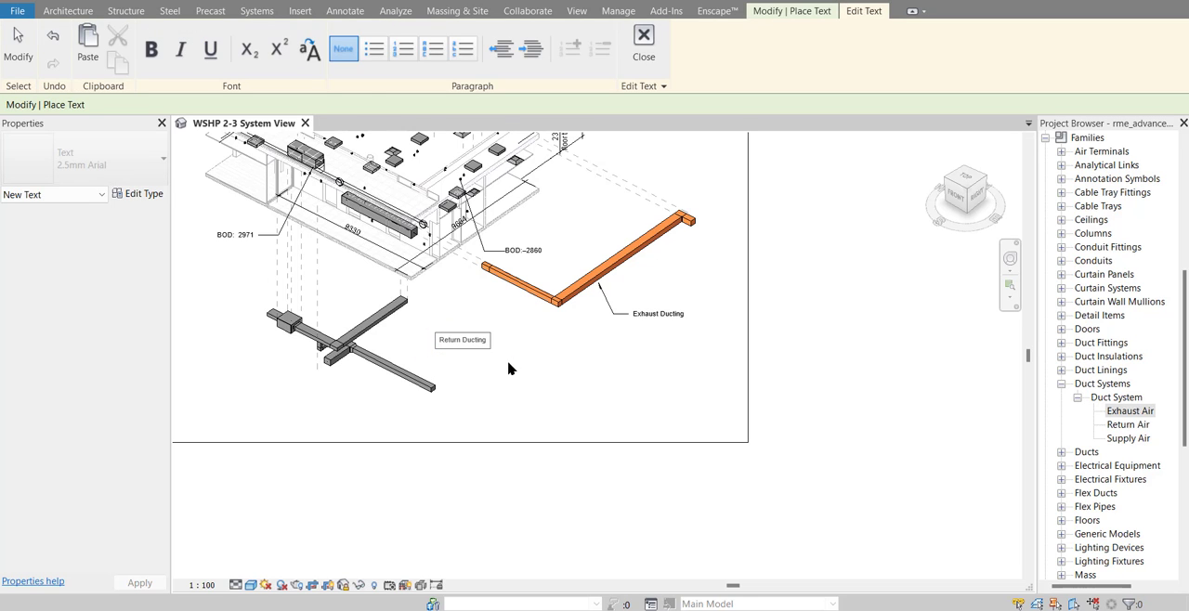
click(509, 362)
key(Escape)
key(Escape)
Add a left-side leader to the "Return Ducting" note, with an elbow and its arrow on the grey duct branch
click(462, 346)
click(628, 36)
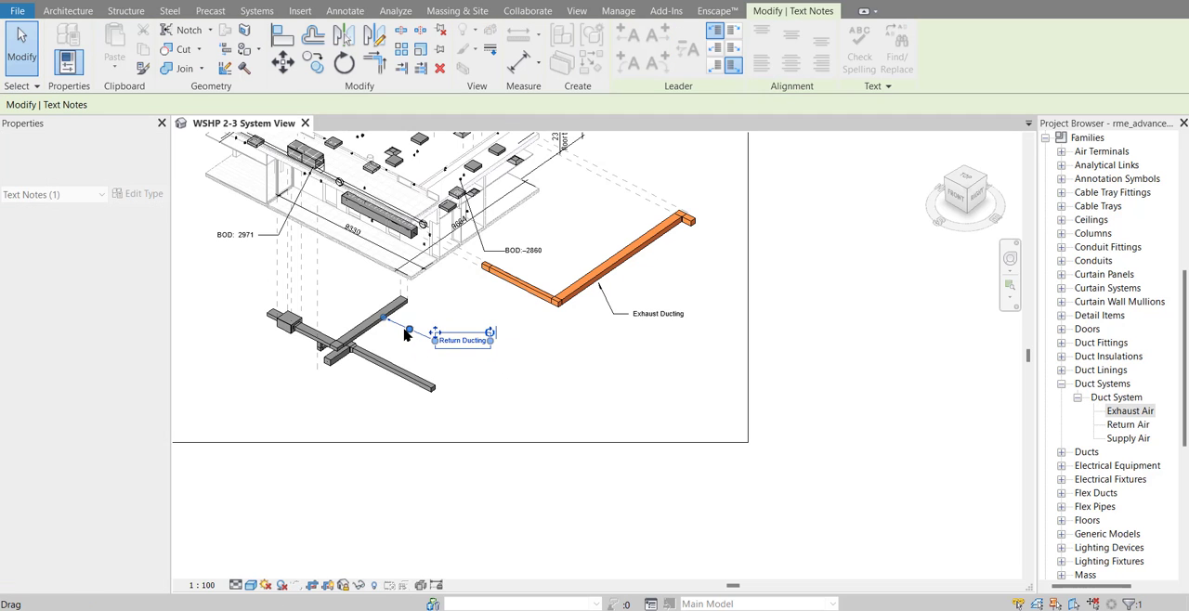
drag(404, 329, 405, 333)
key(Escape)
Place a spot elevation with leader and shoulder on the ceiling edge near the building's outer corner, with its text outside the building
scroll(623, 407, down, 1)
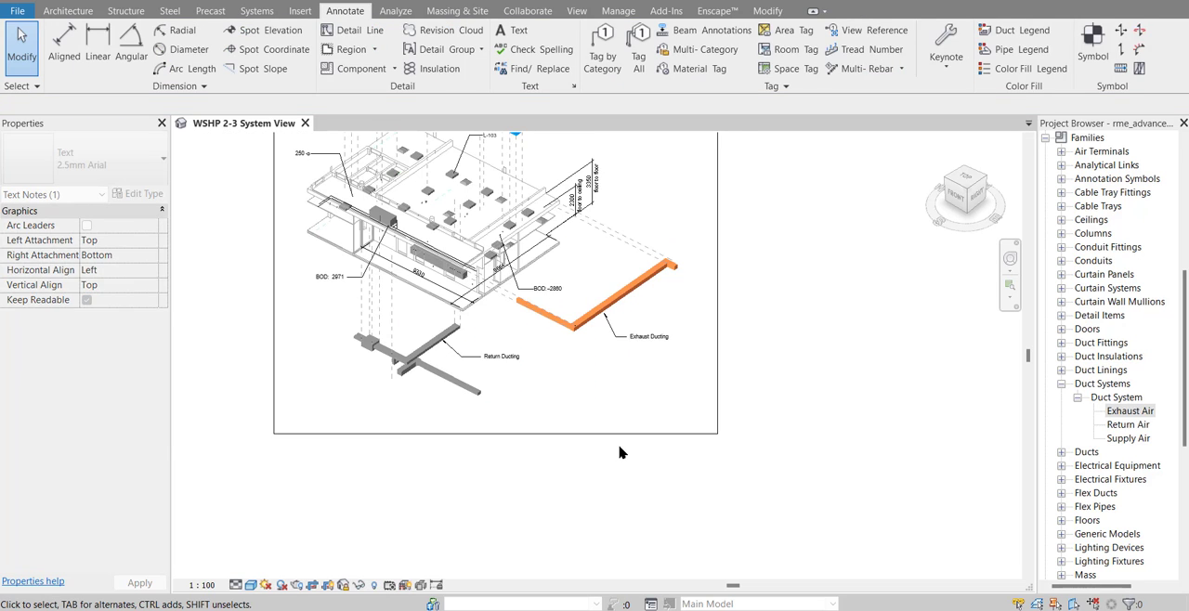
middle_drag(619, 447, 625, 521)
middle_drag(744, 399, 806, 443)
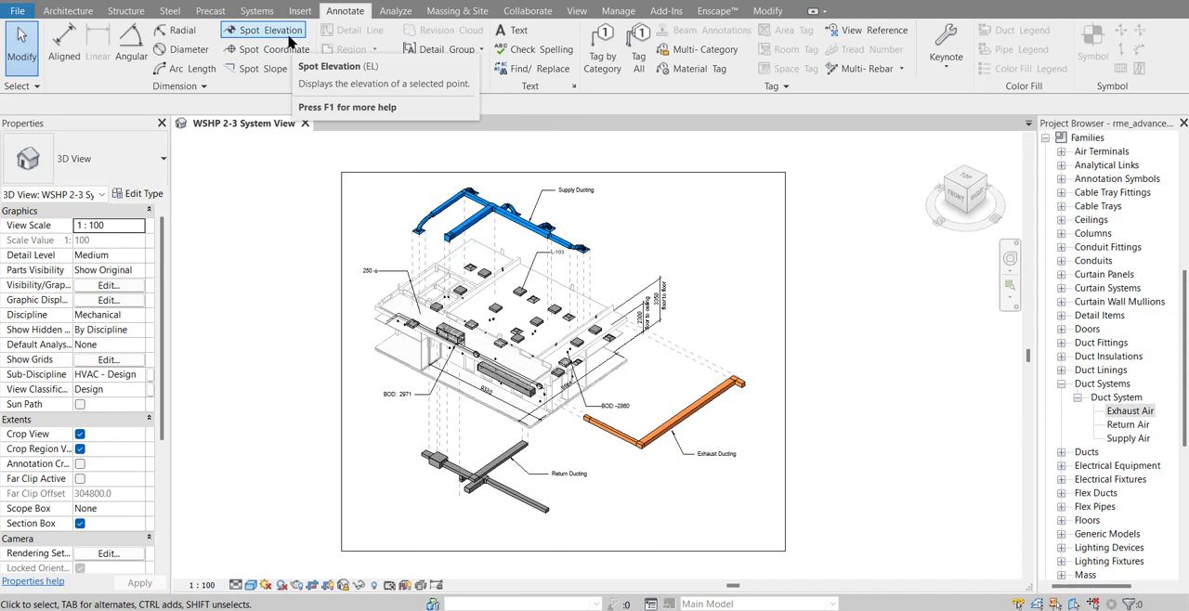
click(269, 30)
middle_drag(628, 416, 637, 340)
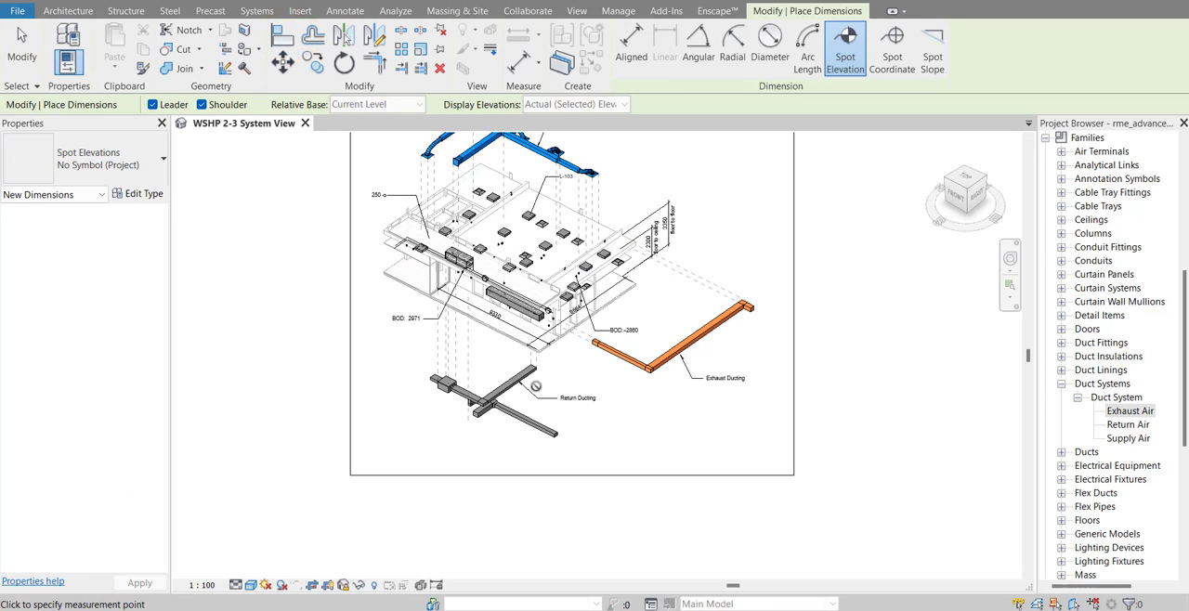
scroll(533, 287, up, 6)
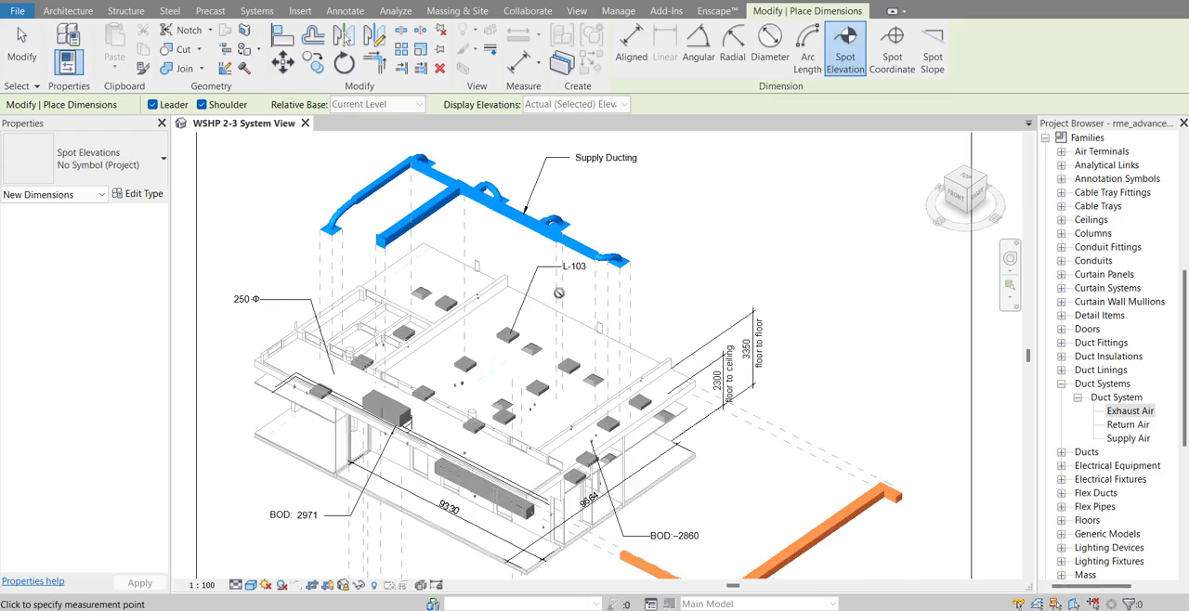
middle_drag(650, 363, 733, 262)
middle_drag(301, 338, 560, 326)
scroll(560, 323, up, 6)
scroll(520, 261, up, 2)
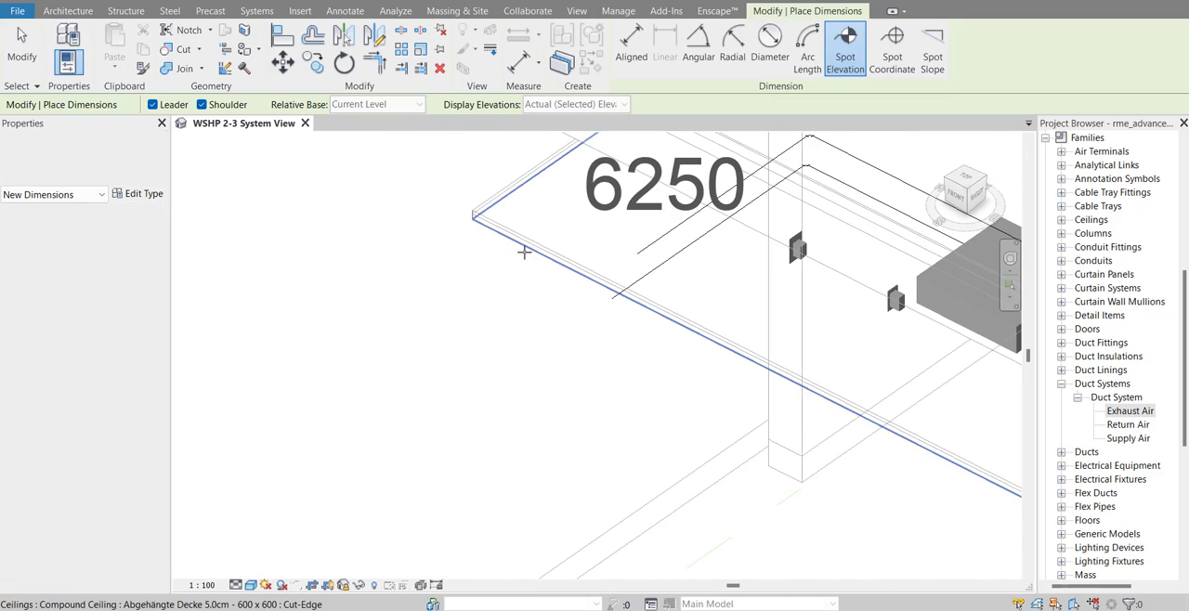
click(525, 252)
scroll(525, 252, down, 2)
middle_drag(276, 388, 381, 343)
click(382, 343)
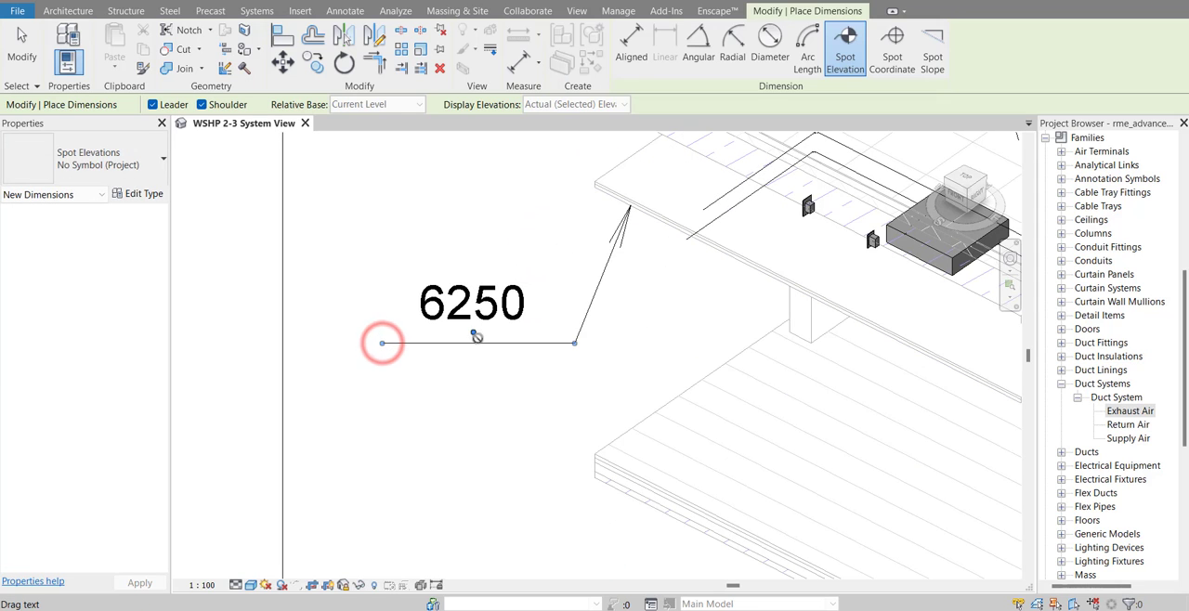
Try to move the spot elevation's text farther outward, away from the building and its leader arrow
mouse_move(476, 337)
mouse_down()
mouse_move(449, 344)
mouse_move(345, 294)
mouse_up()
click(19, 37)
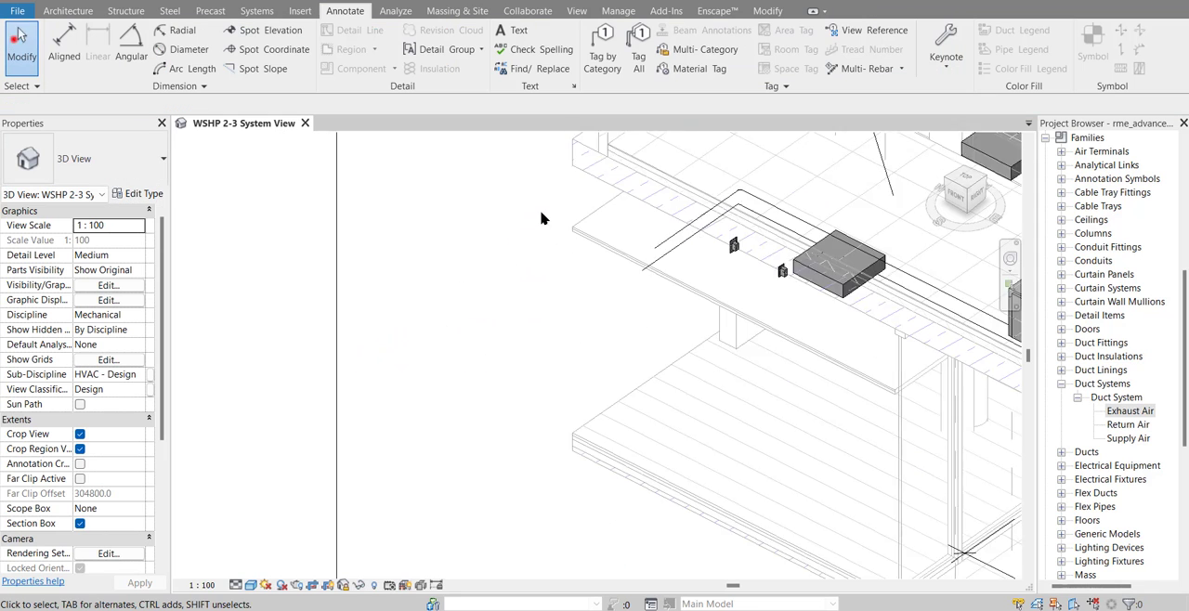
scroll(520, 221, down, 2)
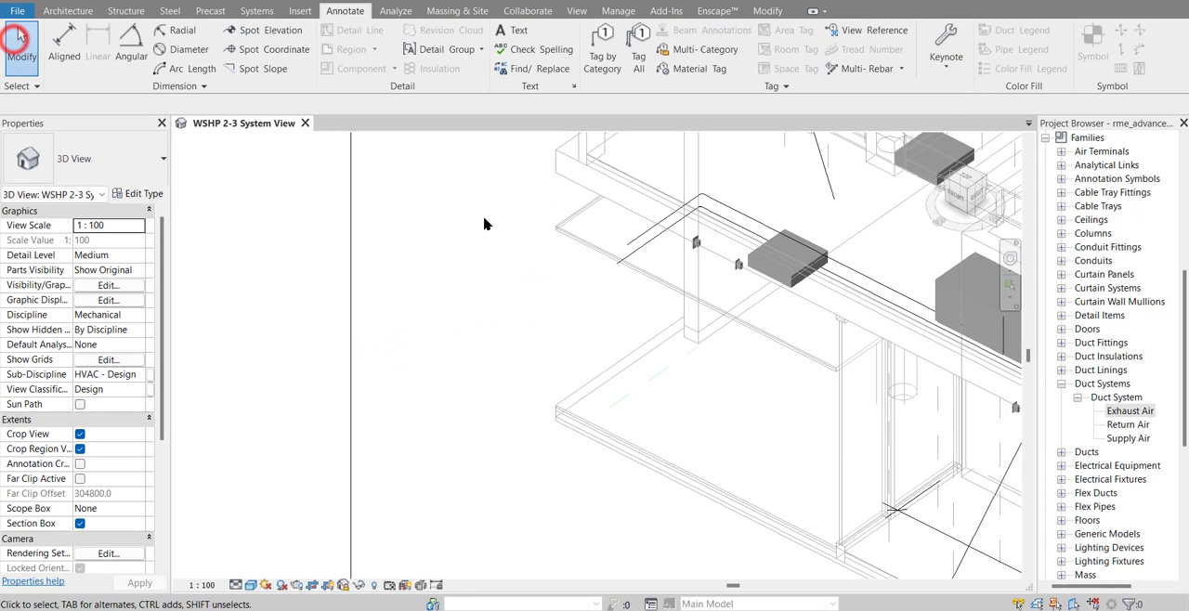
Try to place another spot elevation with leader and shoulder on the ceiling edge, with its text outside the building
click(256, 32)
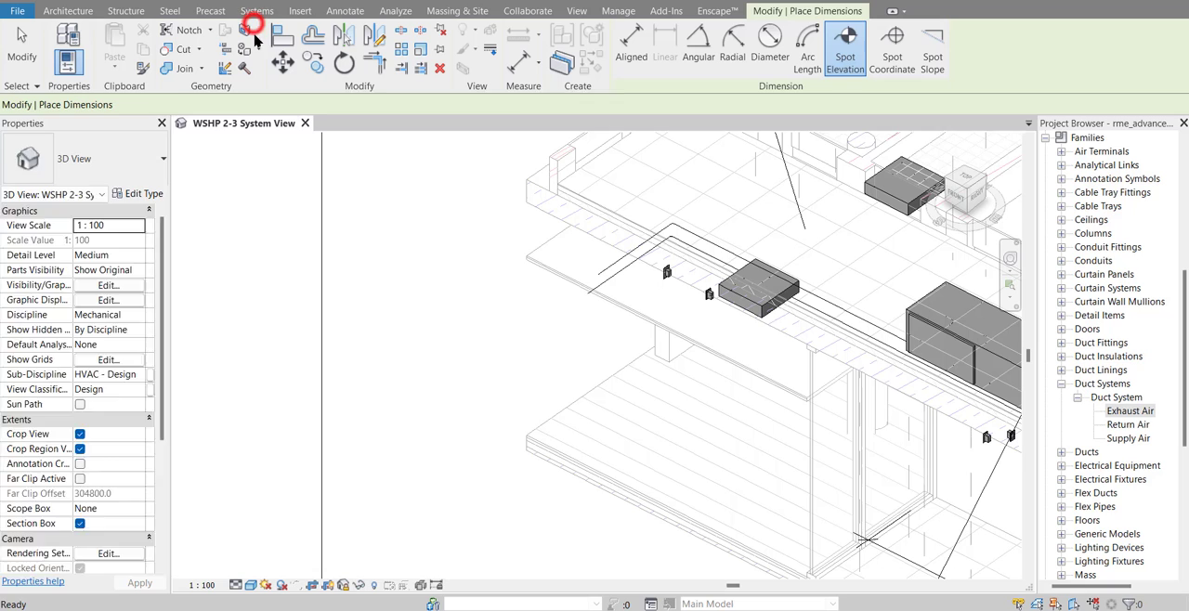
click(573, 288)
click(464, 342)
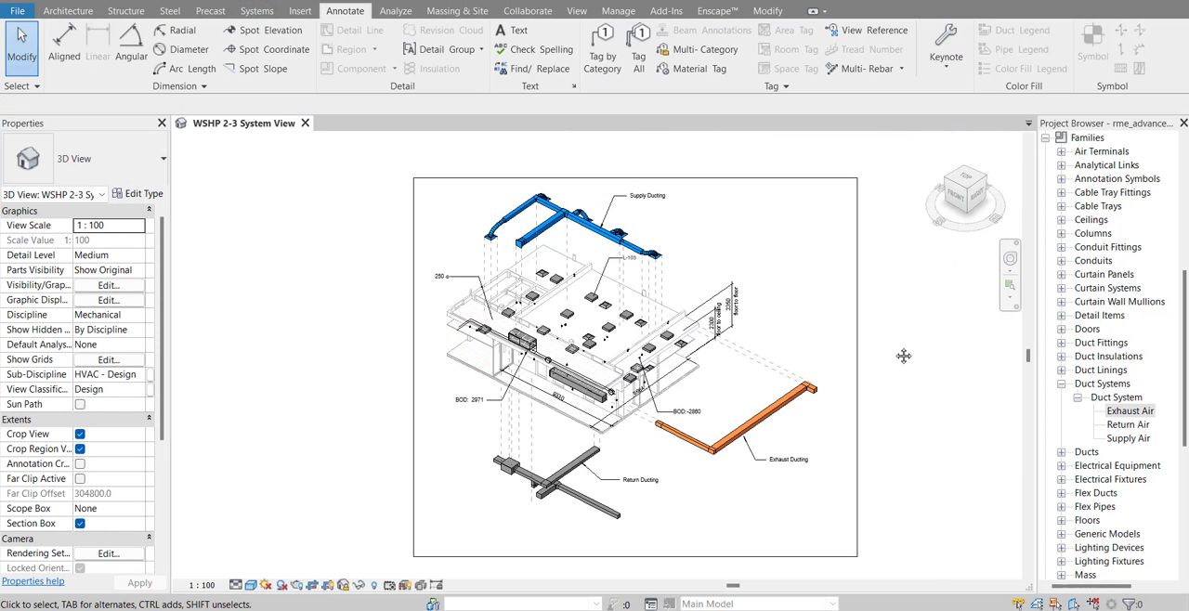
Set the 3D view's discipline to Coordination
middle_drag(904, 356, 863, 357)
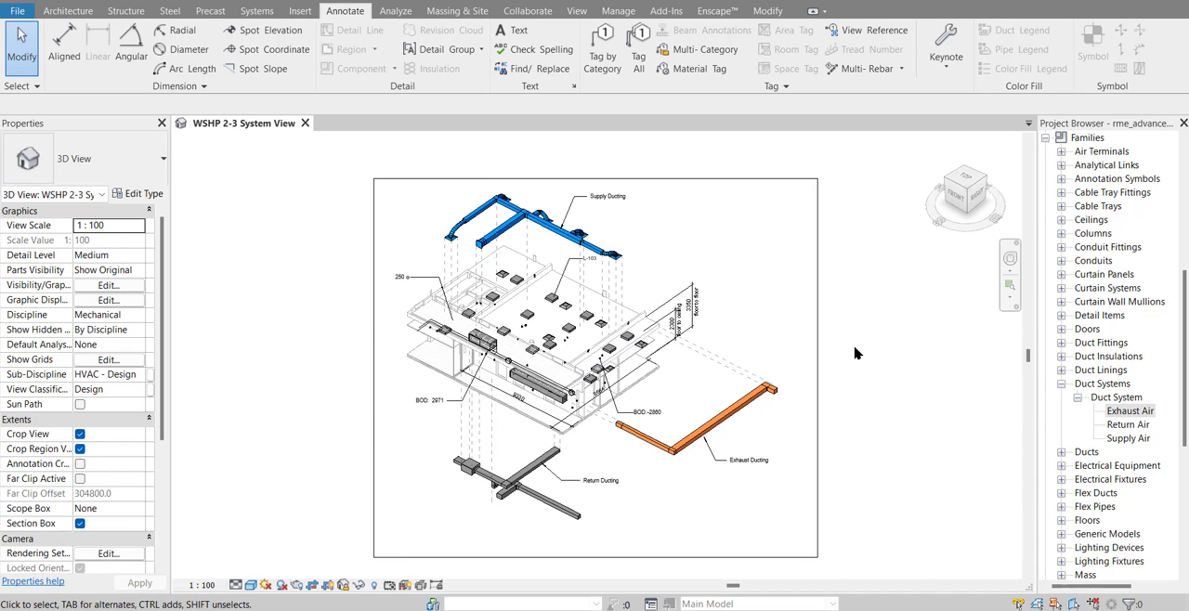
scroll(628, 392, up, 3)
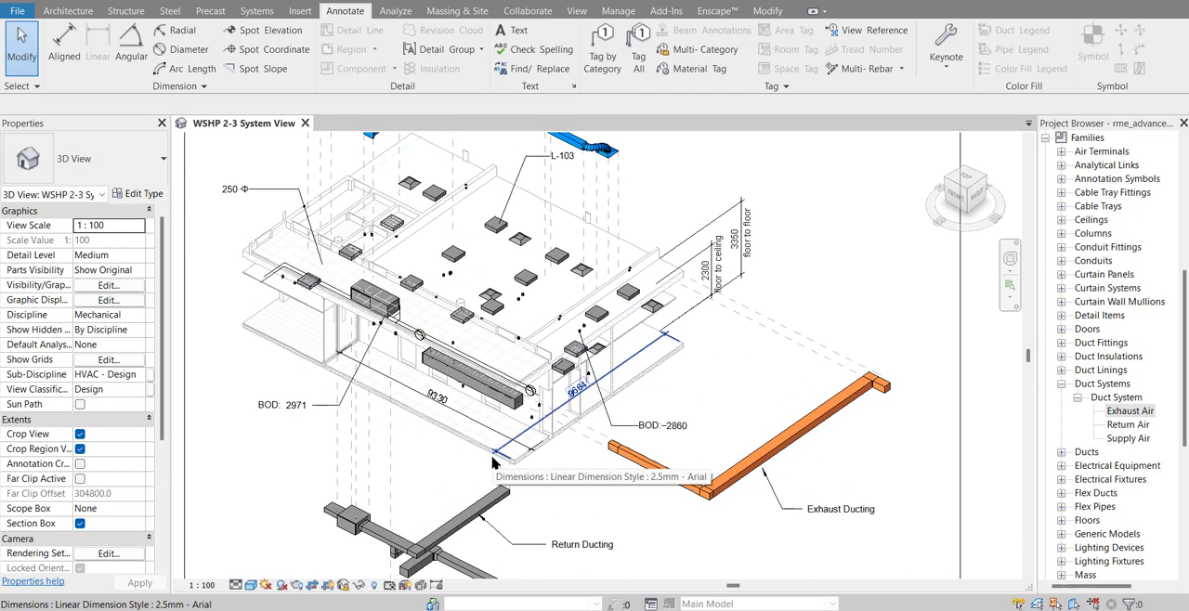
middle_drag(523, 443, 606, 441)
scroll(576, 437, down, 2)
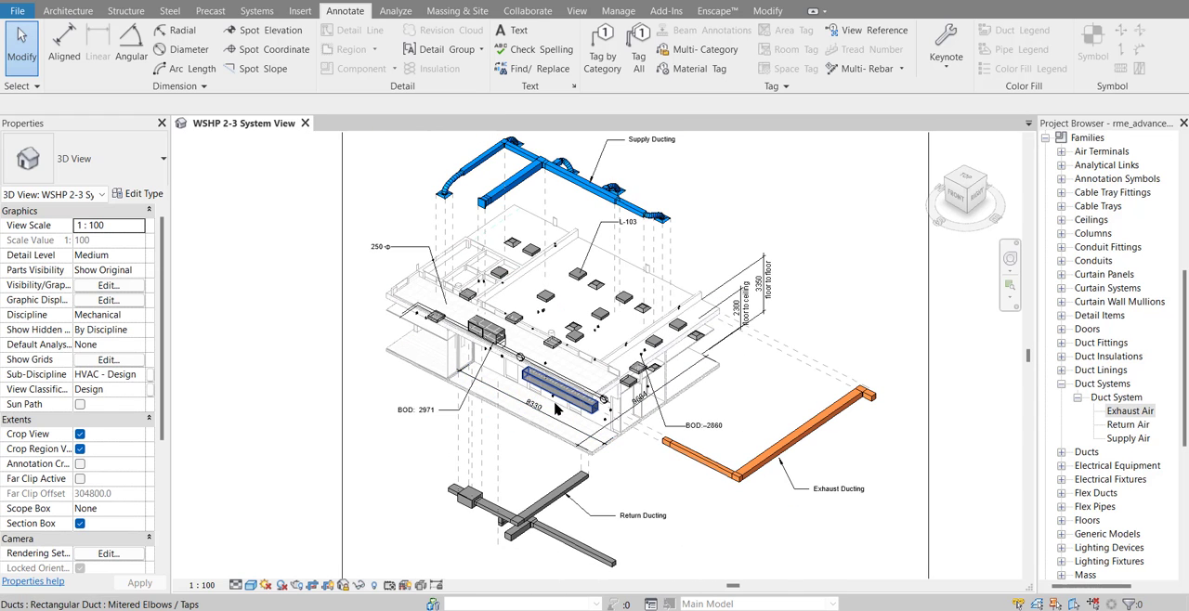
click(137, 316)
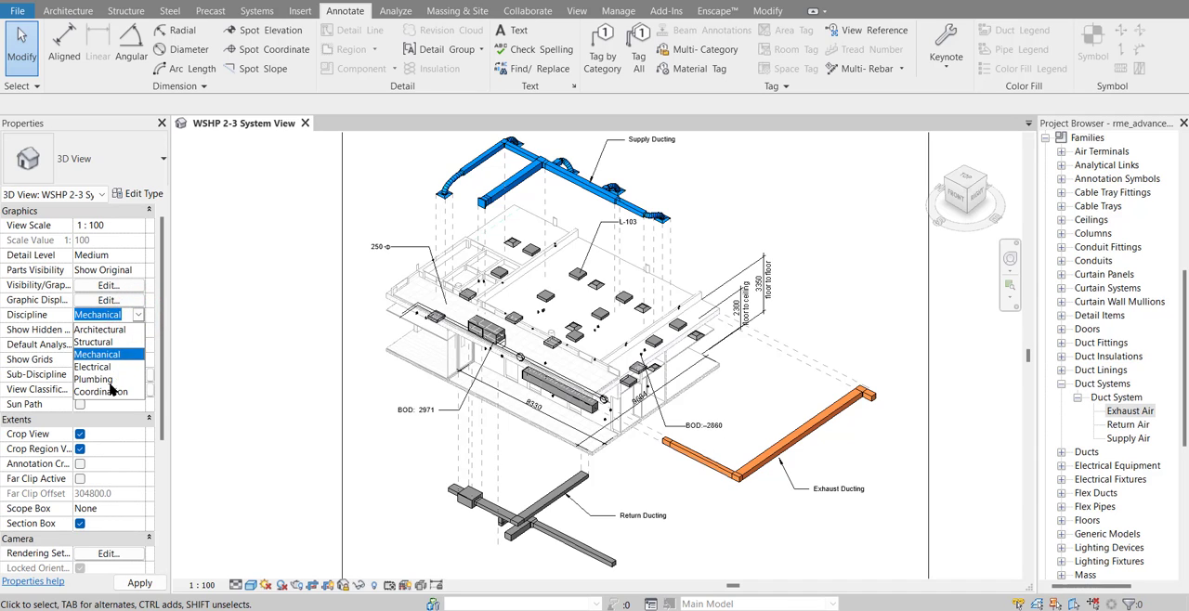
click(111, 391)
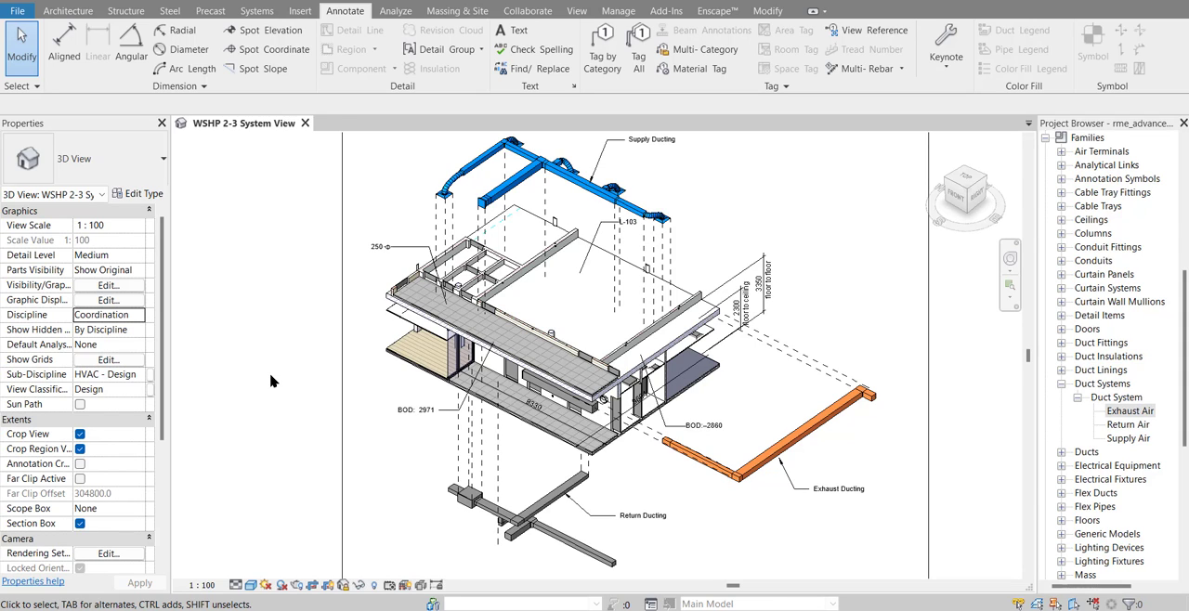
Override the graphics of the Level 3 STB 30.0 floor in this view by element, with a surface transparency of 92
scroll(534, 279, up, 3)
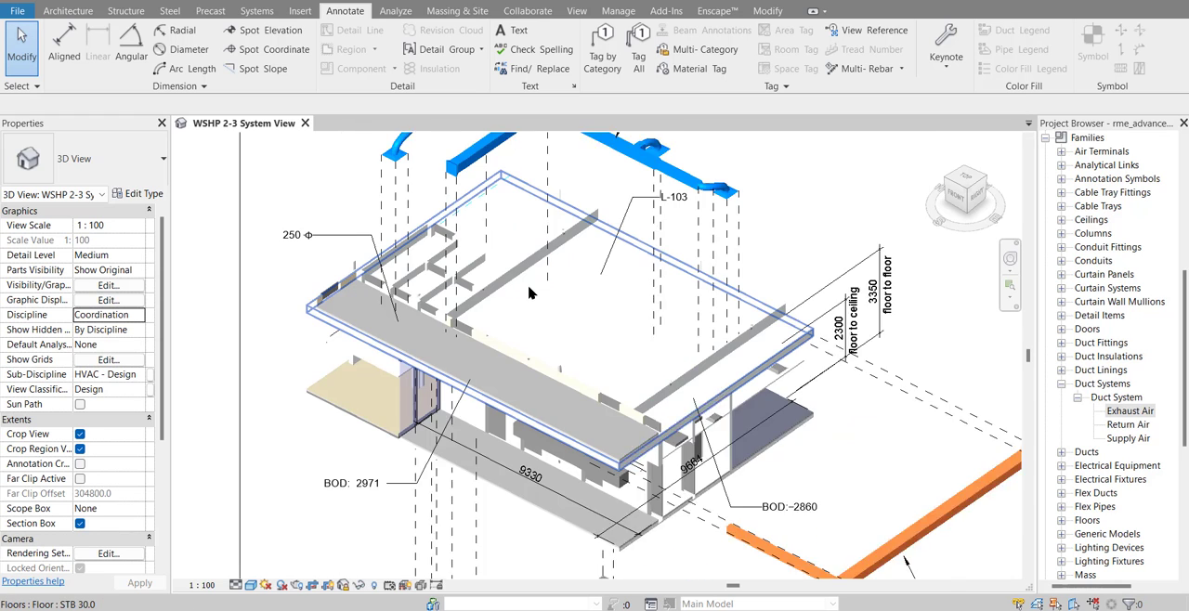
click(572, 318)
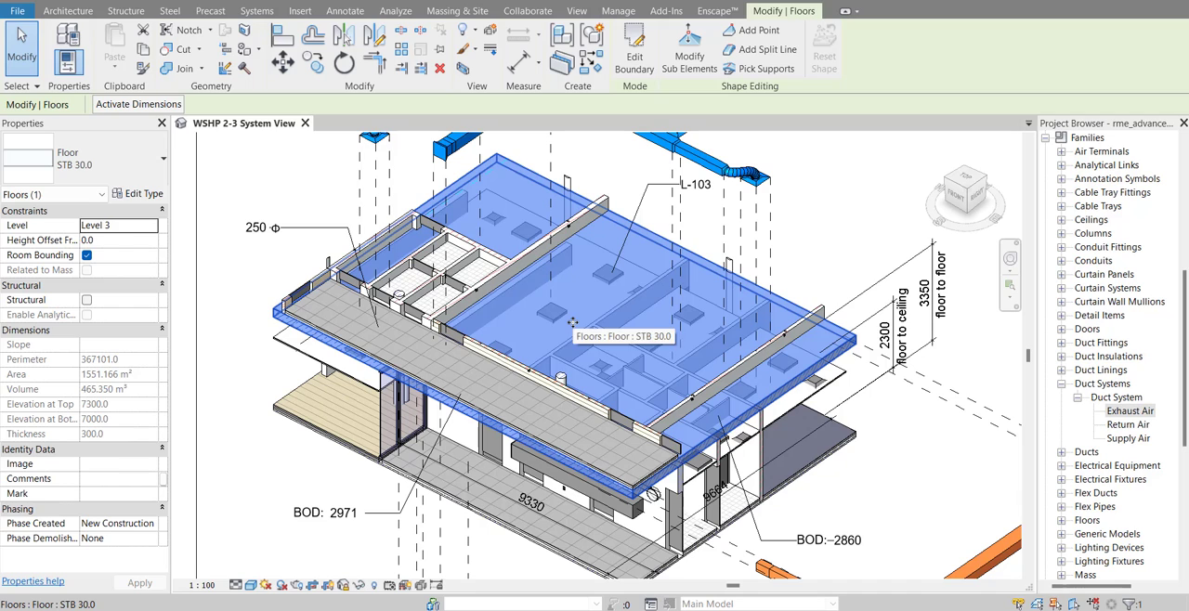
right_click(598, 308)
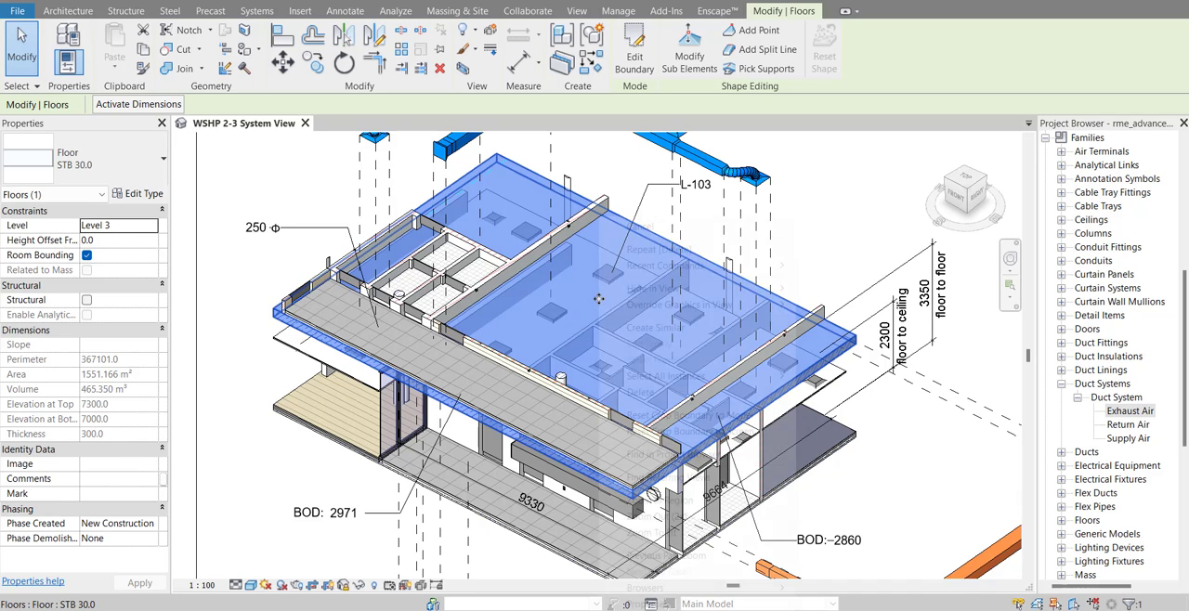
mouse_move(661, 310)
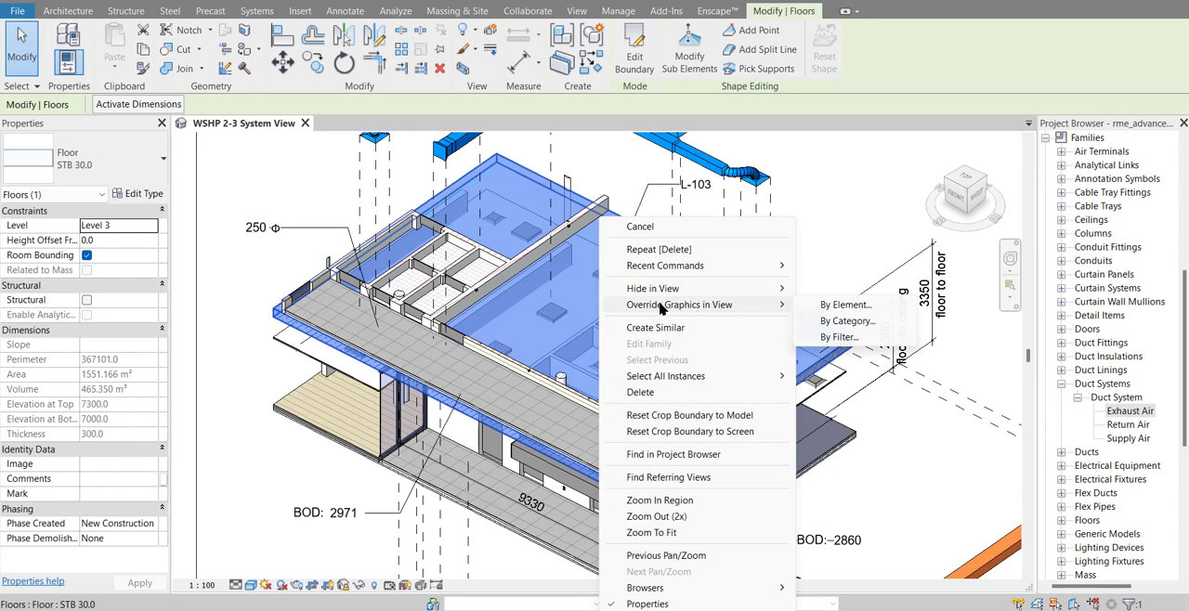
click(813, 305)
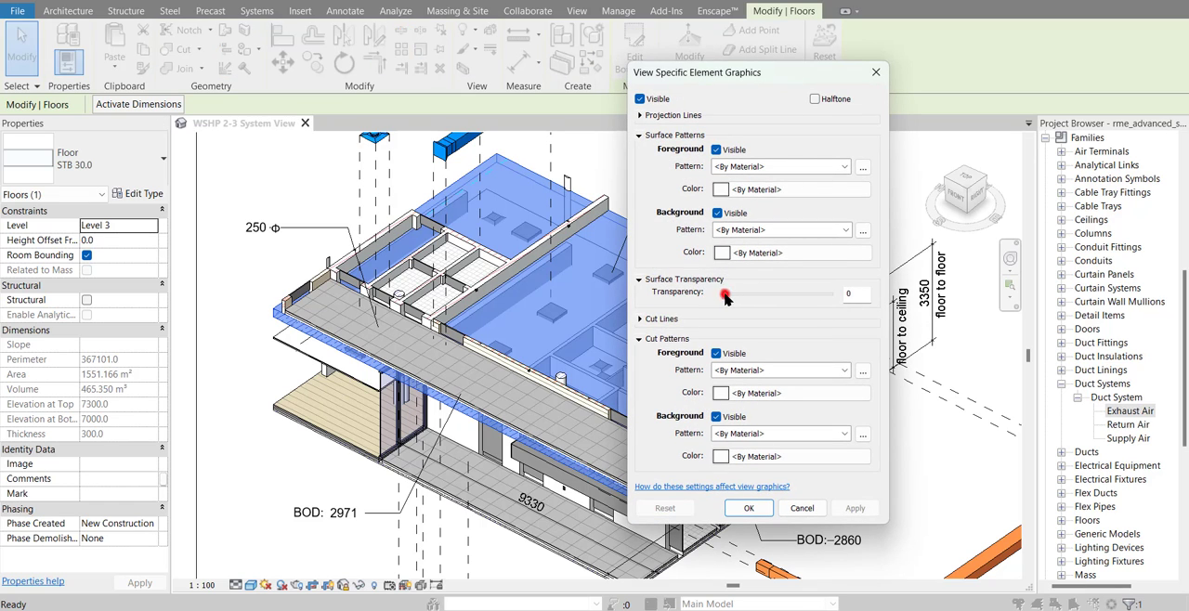
drag(769, 307, 798, 308)
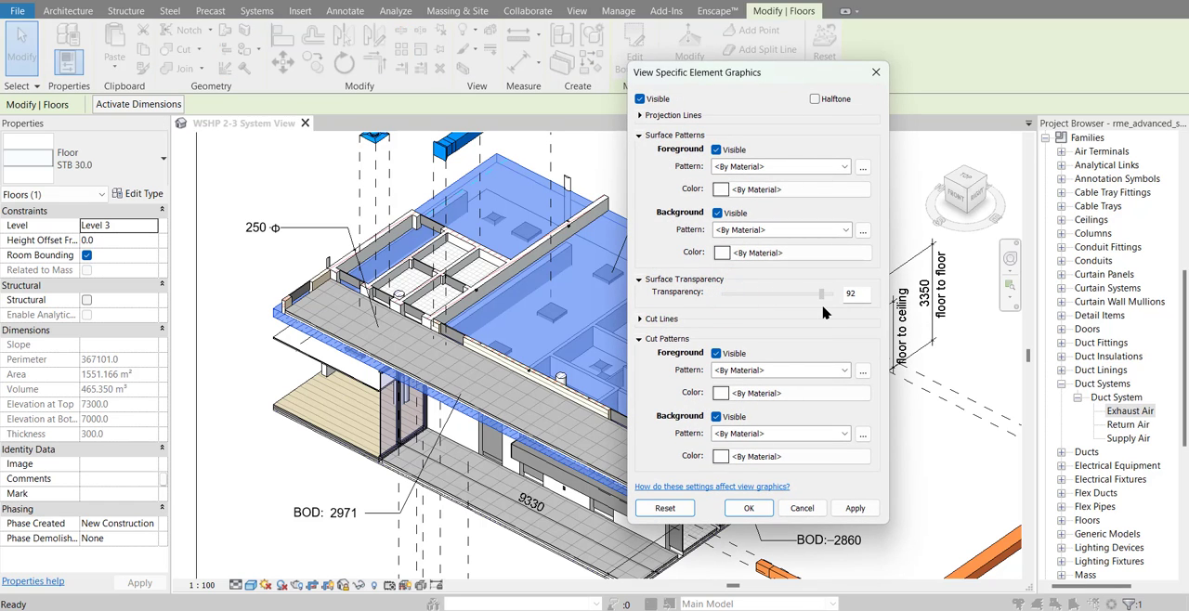
click(763, 506)
click(863, 219)
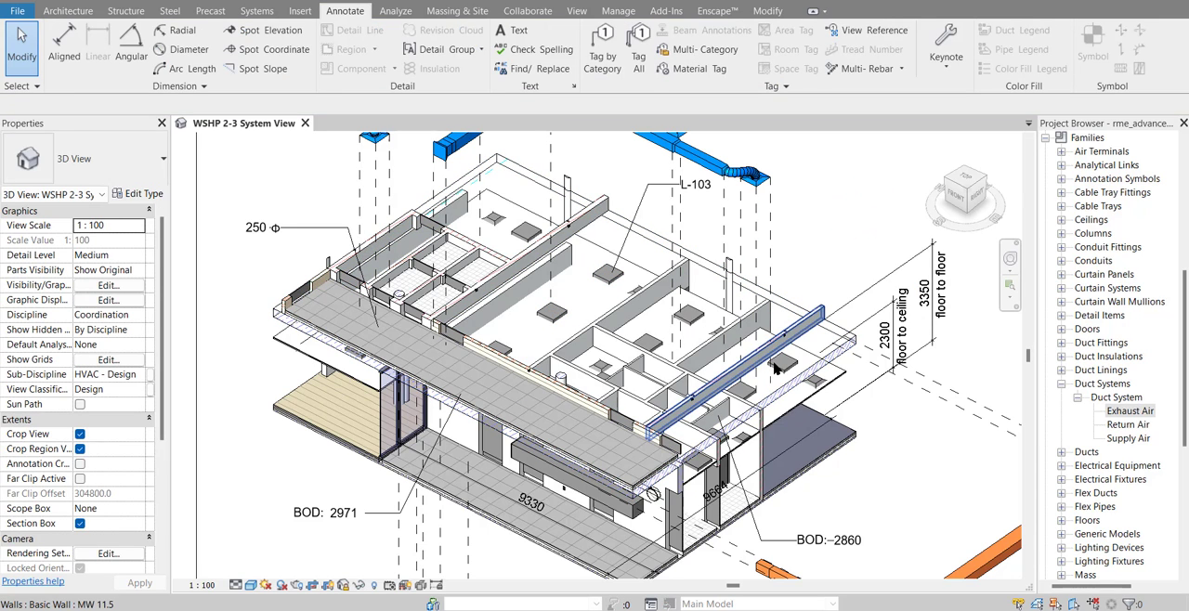
scroll(774, 366, down, 3)
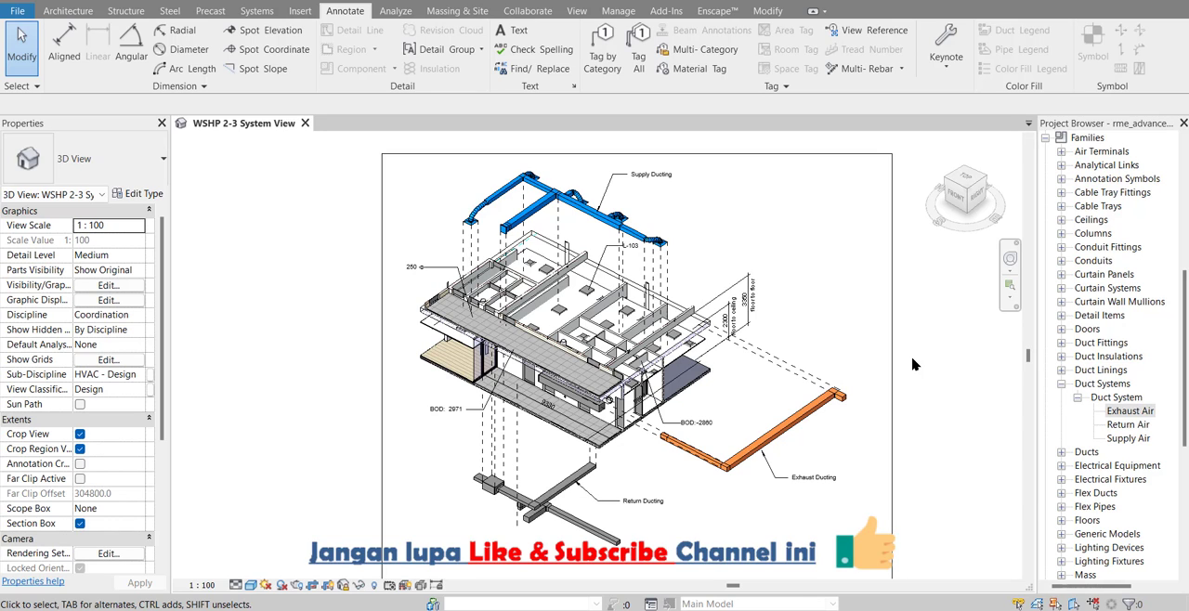